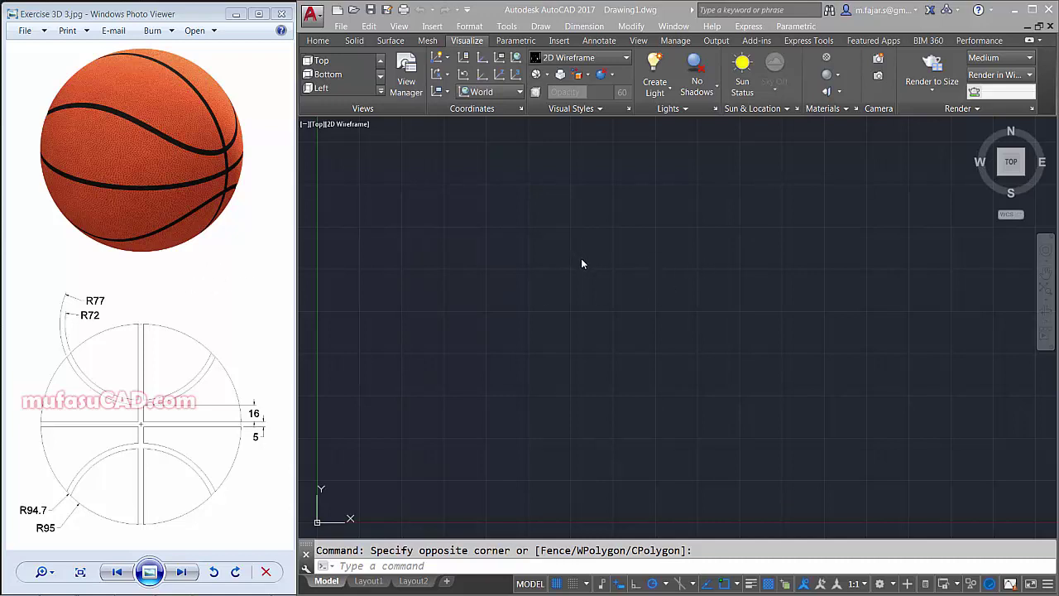
Switch the viewport to the Front view and draw a circle of radius 95
left_click(317, 125)
left_click(347, 207)
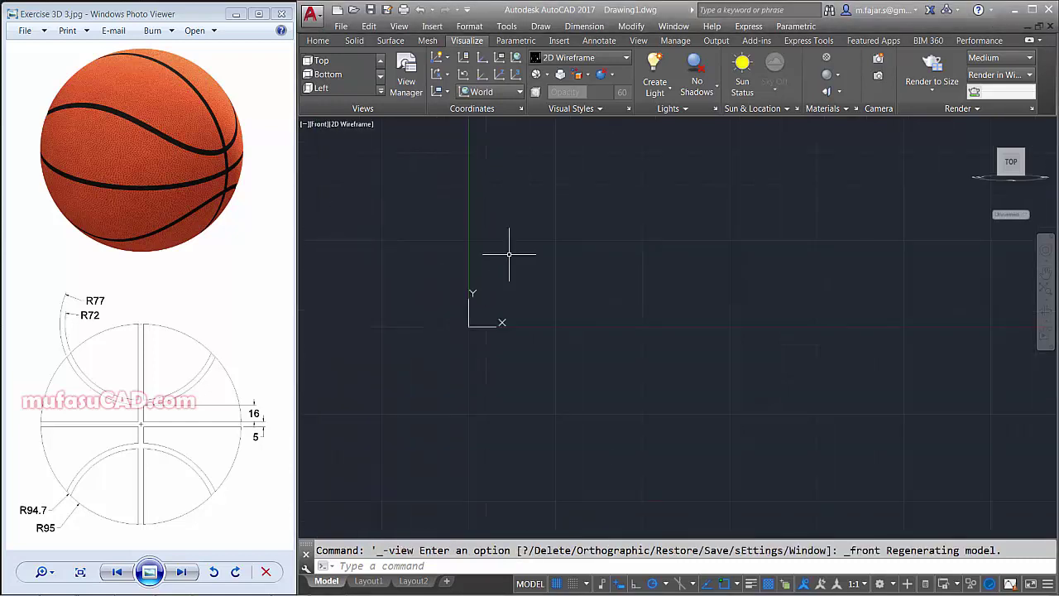
mouse_move(806, 289)
middle_mouse_down()
mouse_move(676, 350)
mouse_move(747, 345)
mouse_move(638, 335)
middle_mouse_up()
type("c")
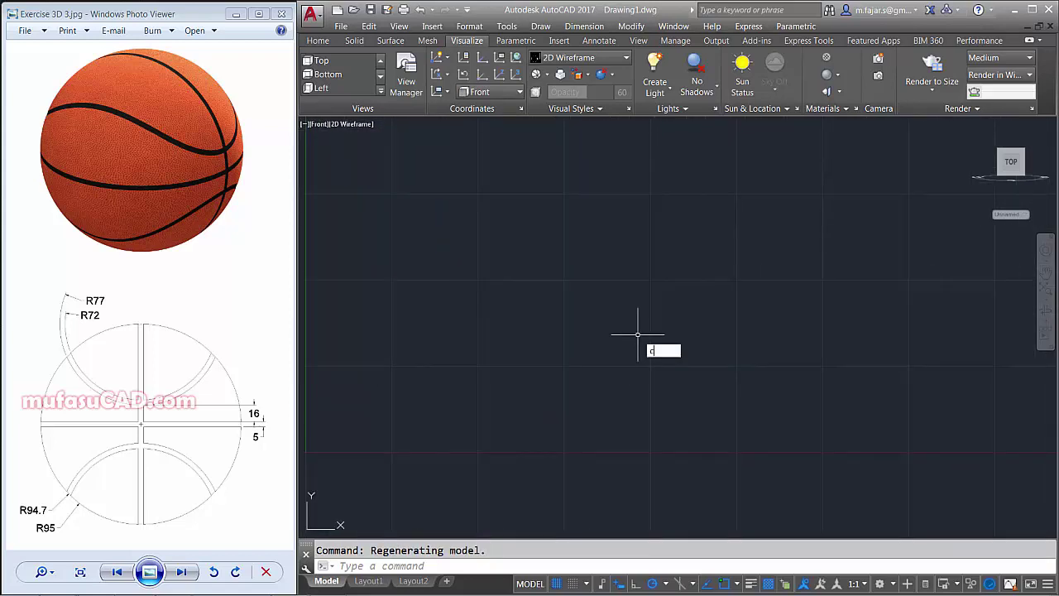
key("Return")
left_click(686, 382)
type("95")
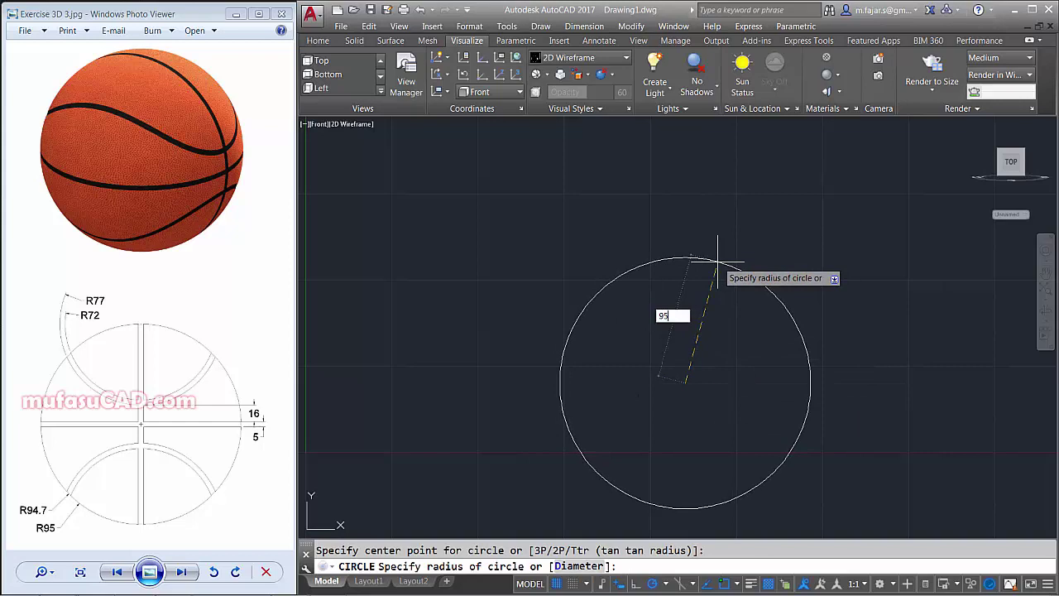
key("Return")
Zoom to extents and draw a larger circle concentric with the radius-95 circle
key("Return")
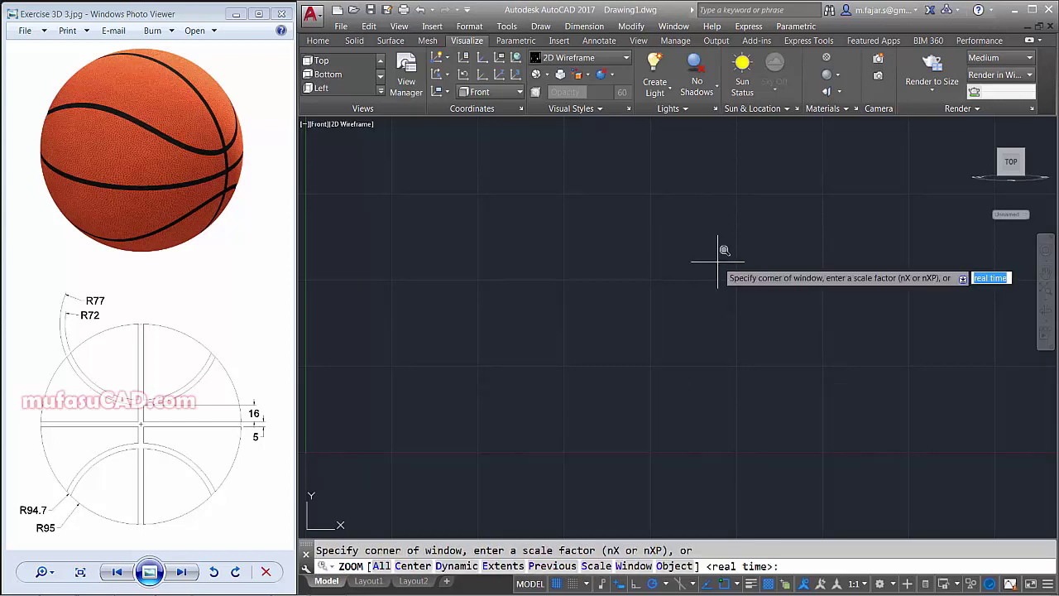
type("e")
key("Return")
scroll(717, 264, "down", 4)
scroll(709, 284, "down", 1)
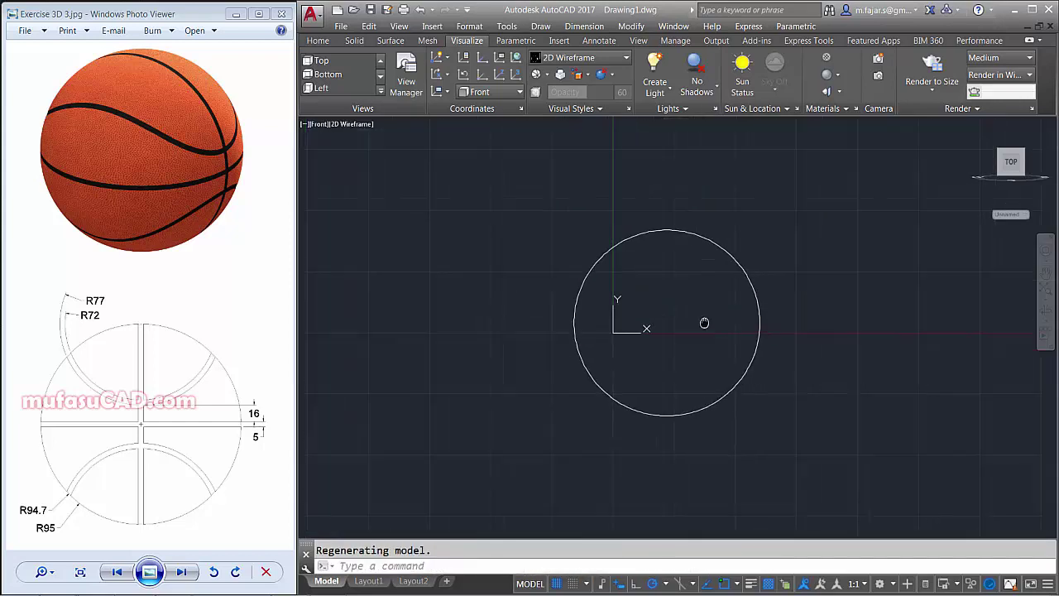
scroll(703, 322, "up", 2)
key("Return")
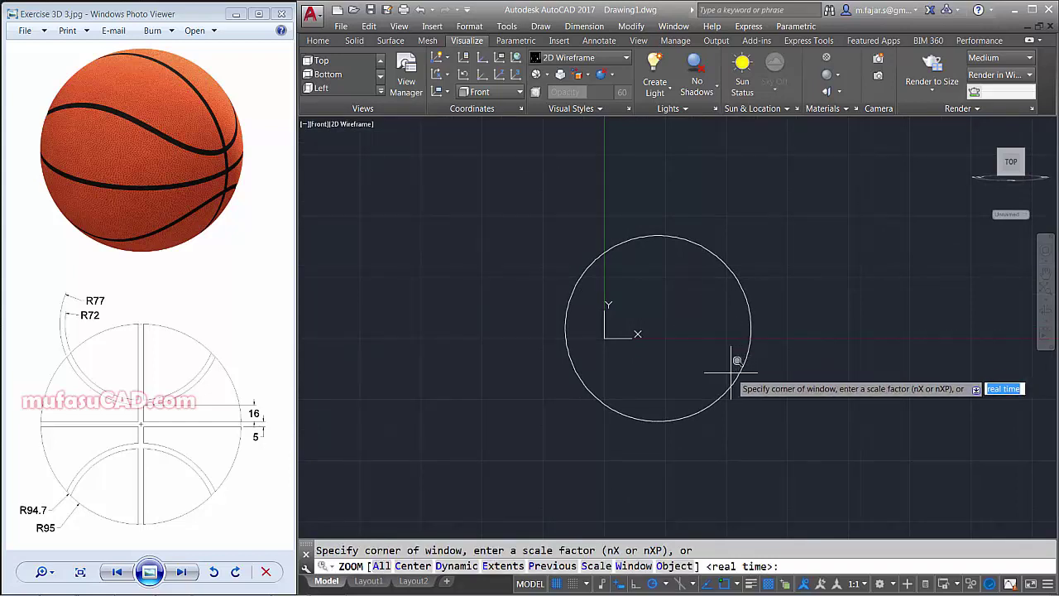
key("Escape")
type("c")
key("Return")
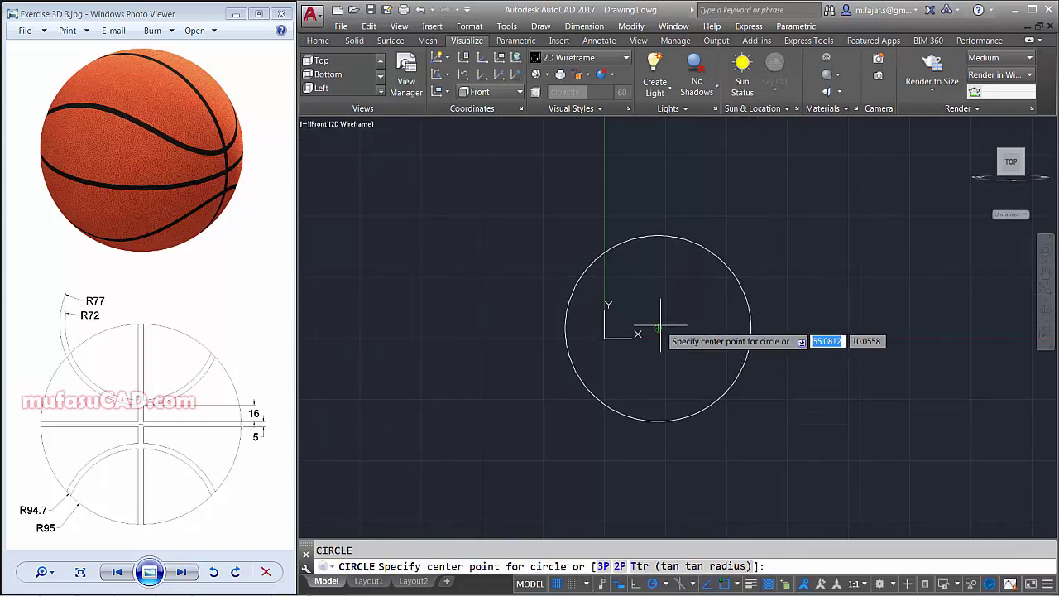
left_click(658, 329)
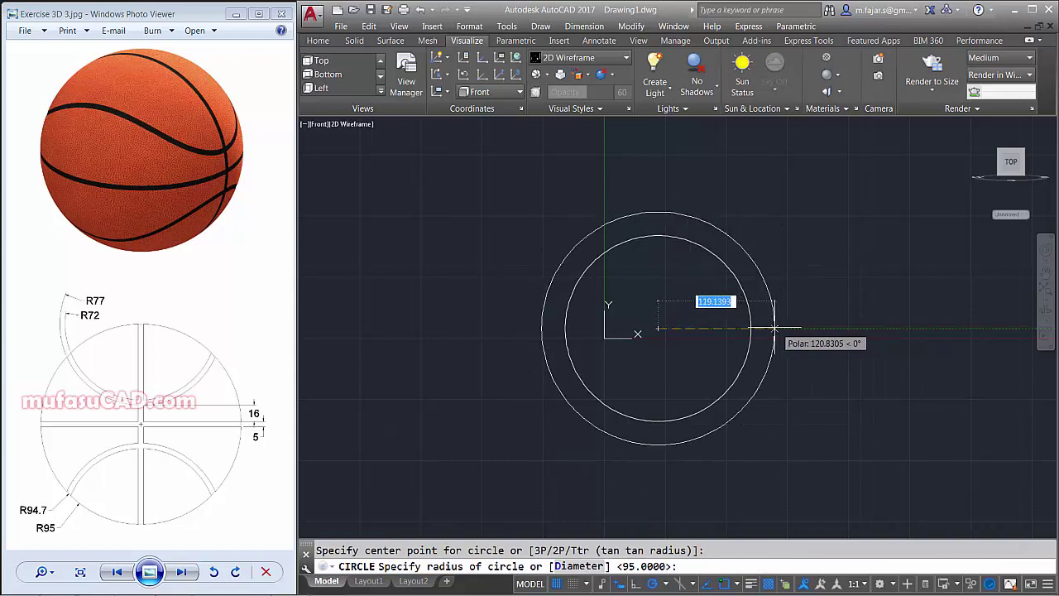
left_click(772, 329)
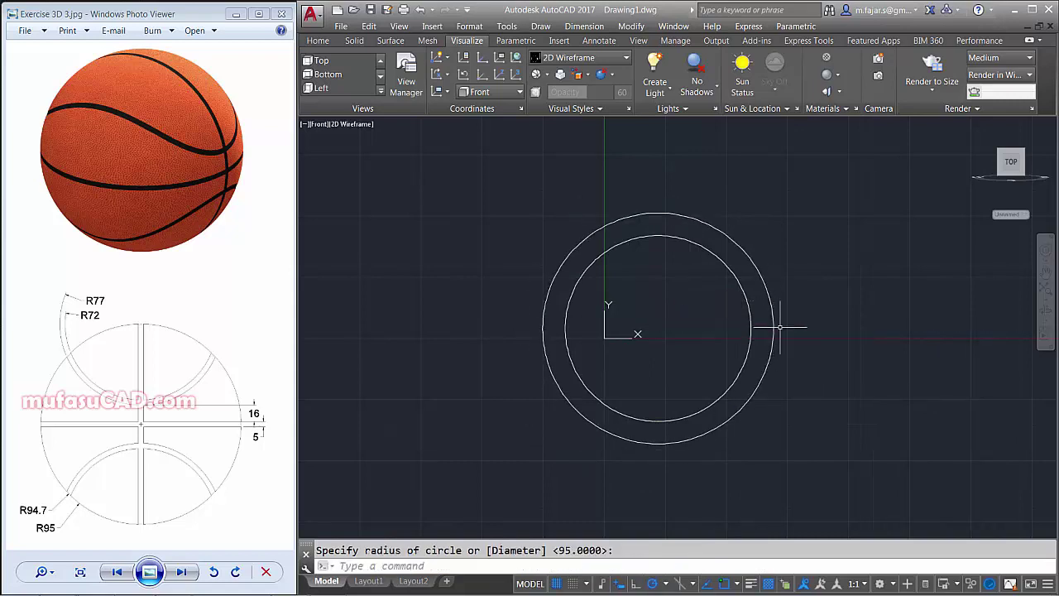
Draw a vertical line from the outer circle's top quadrant to its bottom quadrant
key("Escape")
type("l")
key("Return")
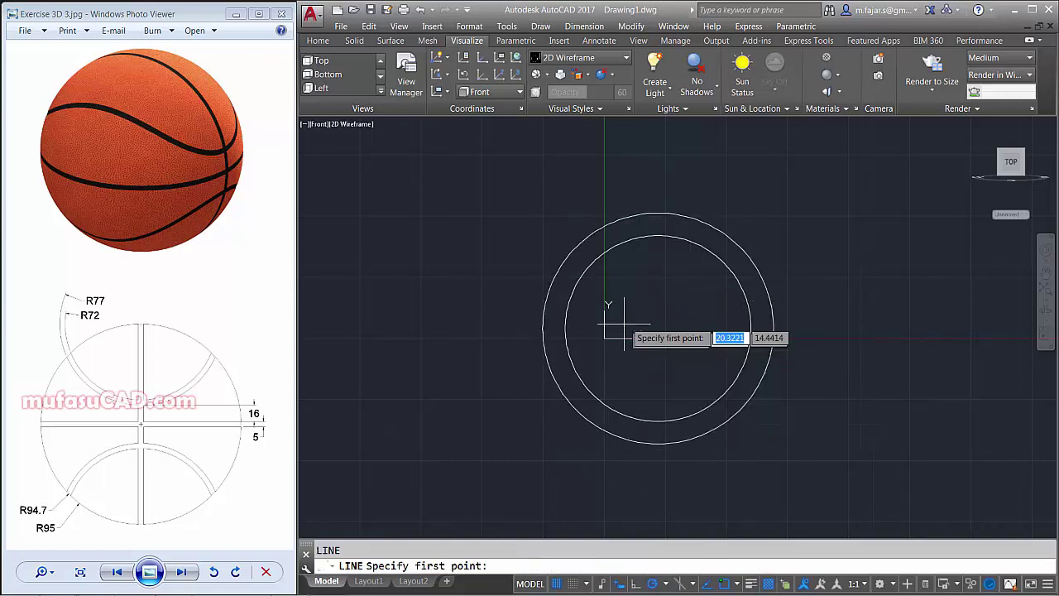
left_click(658, 214)
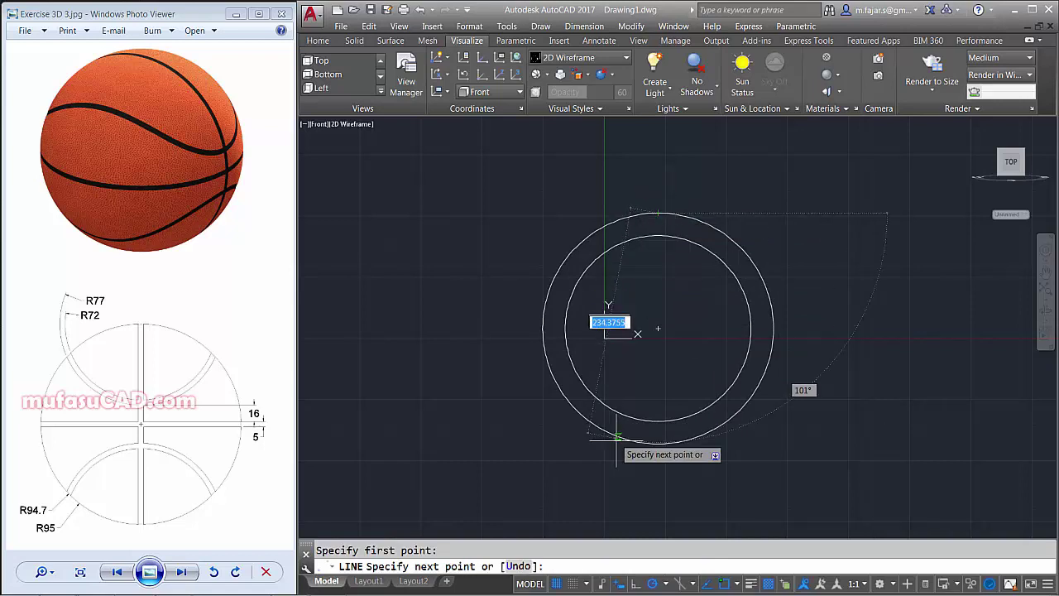
left_click(658, 443)
key("Return")
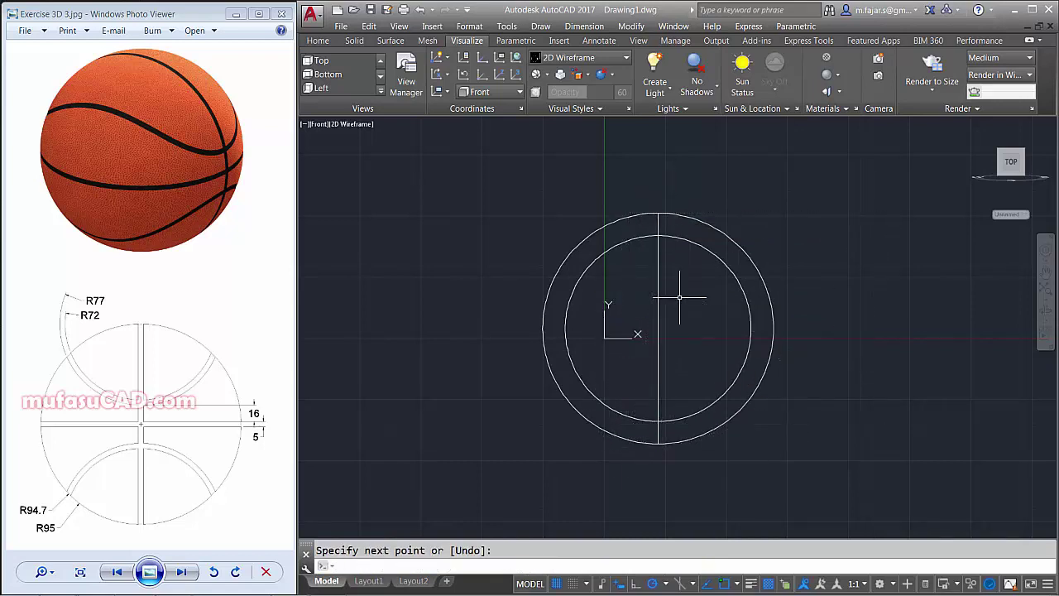
Copy the vertical line 2.5 units to either side, then select the extra line
type("ct o")
key("Return")
left_click(676, 273)
left_click(643, 295)
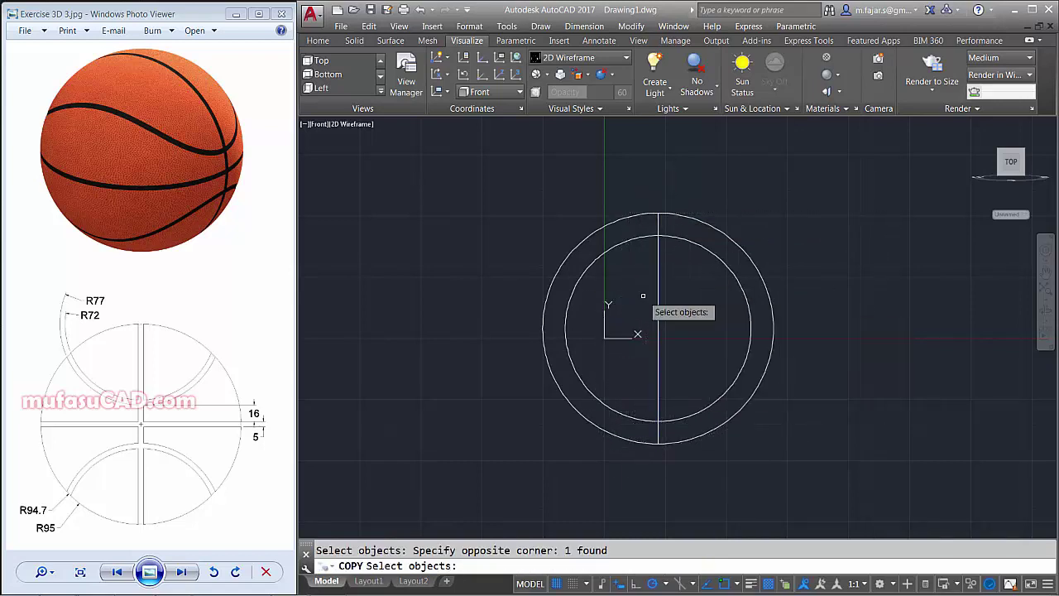
key("Return")
left_click(676, 162)
type("2")
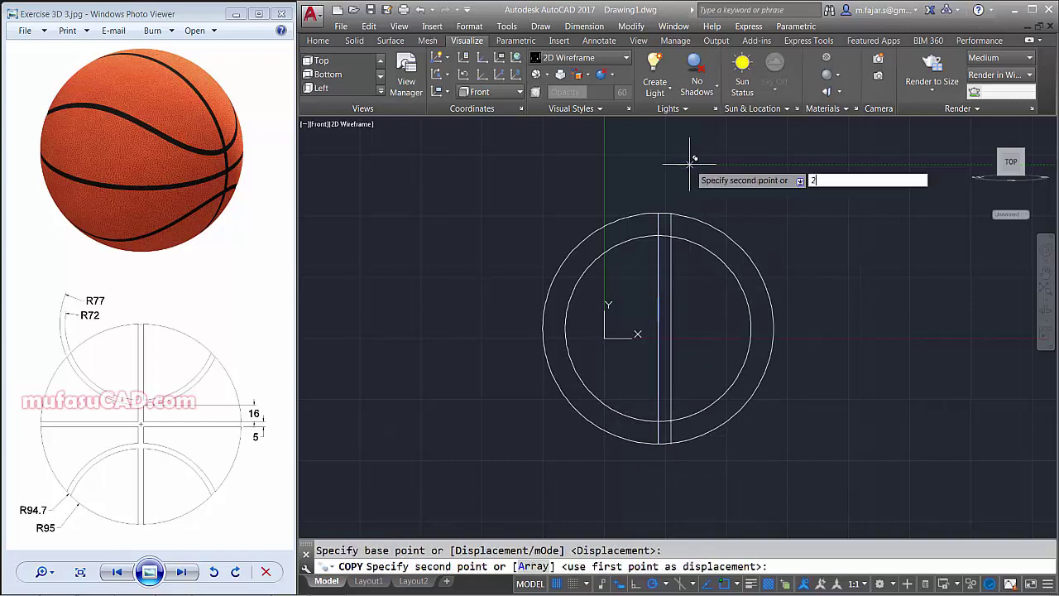
type(".5")
key("Return")
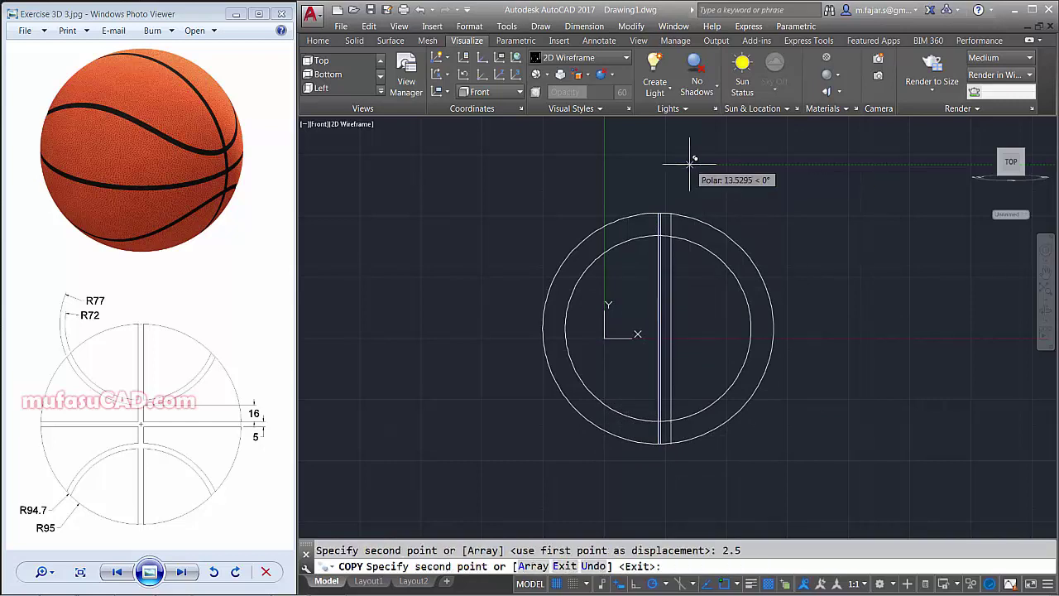
type("2.5")
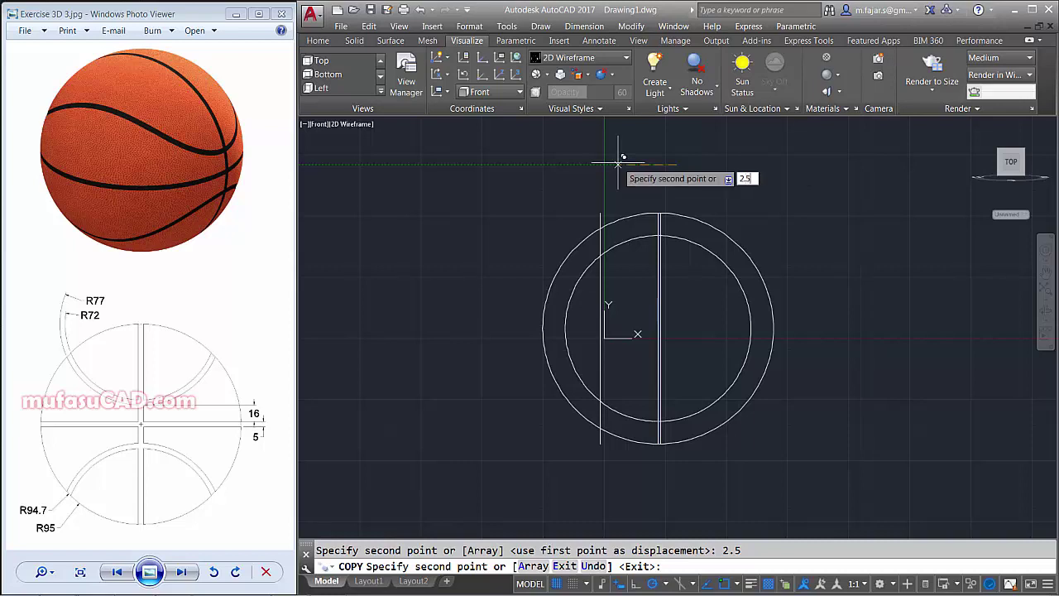
key("Return")
key("Return")
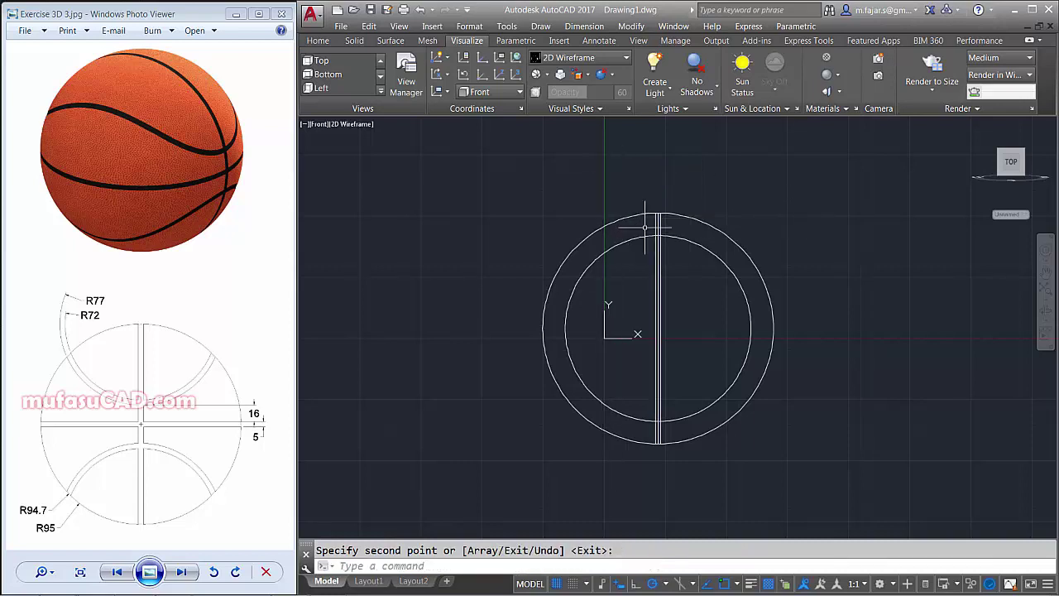
scroll(660, 219, "up", 5)
left_click(672, 198)
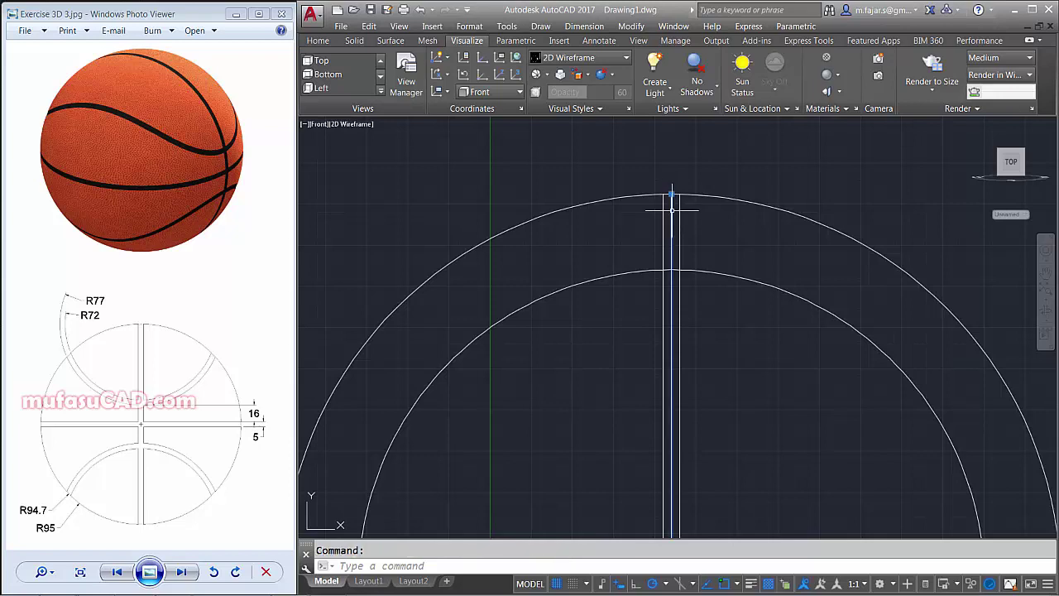
Delete the extra vertical line and recentre the view on the circles
key("Delete")
scroll(673, 259, "down", 3)
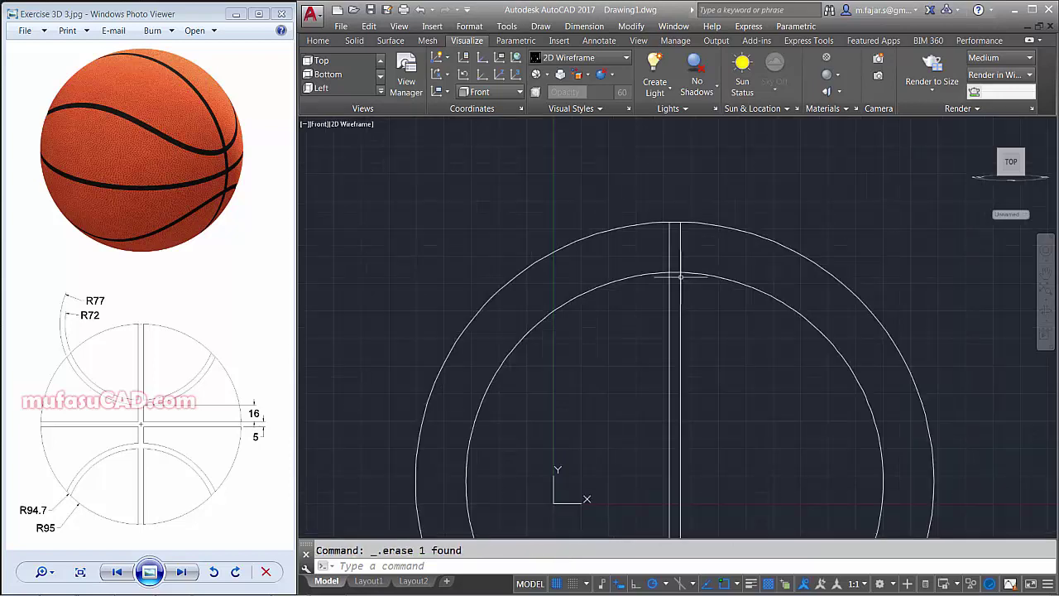
scroll(677, 290, "down", 2)
middle_click_drag(681, 323, 671, 283)
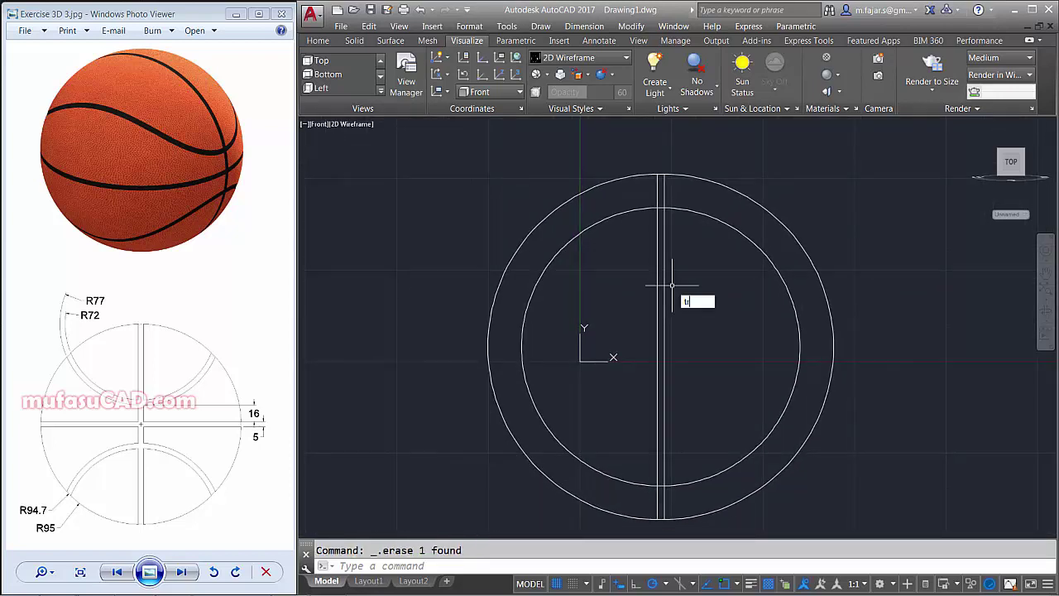
Trim the circle arcs inside the strip and the strip lines beyond the outer circle
key("Return")
key("Return")
left_click(789, 180)
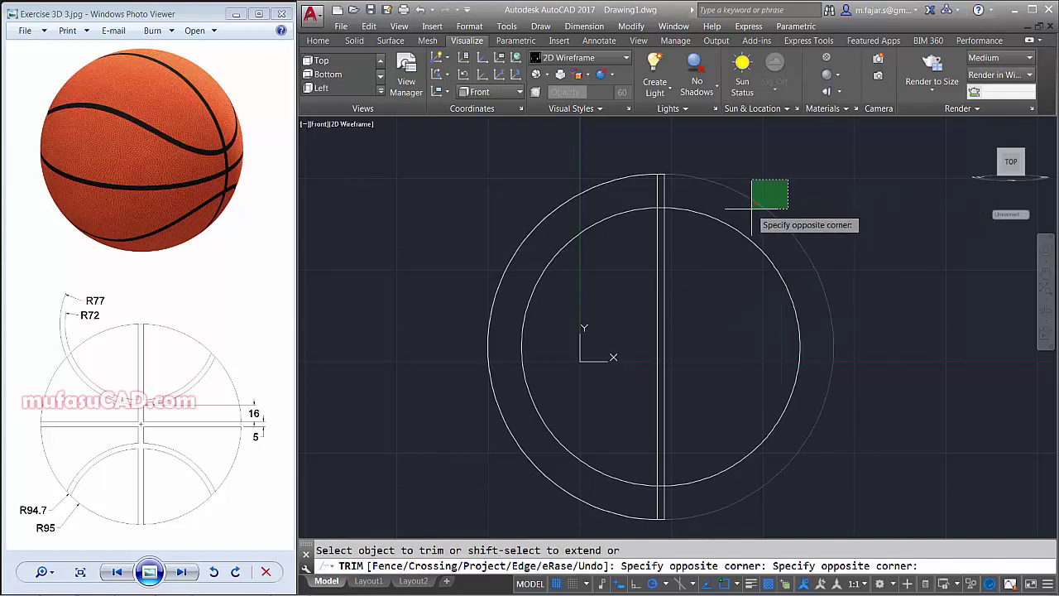
left_click(752, 209)
scroll(662, 166, "up", 5)
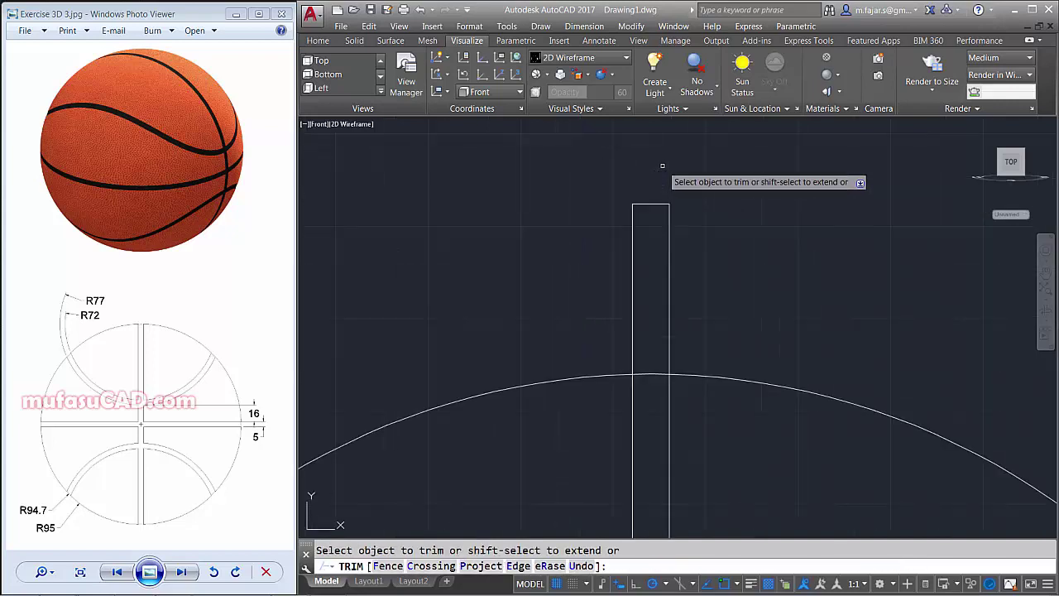
scroll(651, 187, "up", 7)
scroll(651, 196, "up", 5)
scroll(841, 313, "down", 2)
left_click(975, 304)
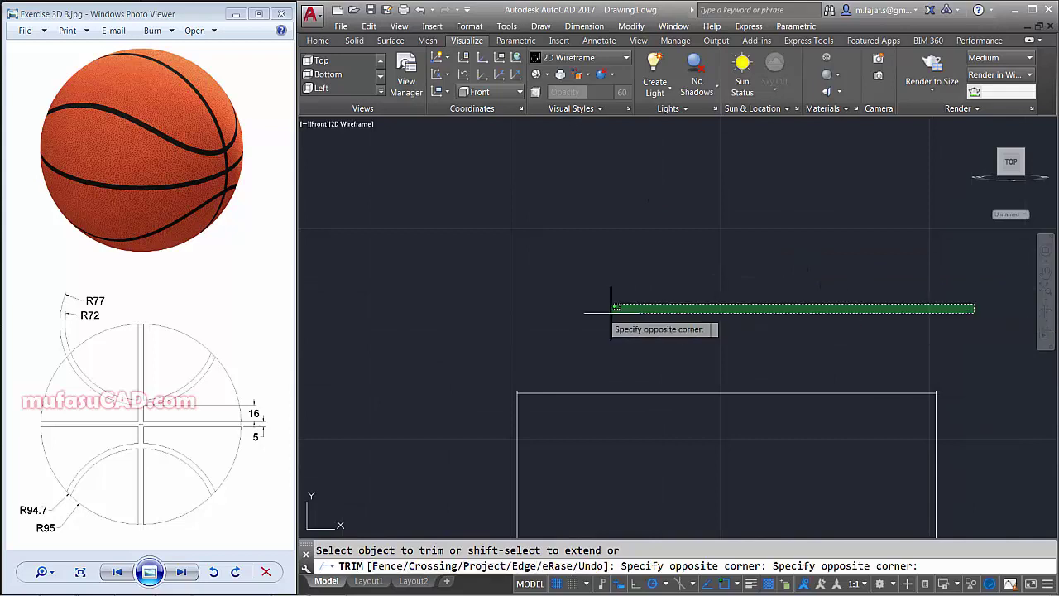
left_click(418, 392)
scroll(563, 377, "down", 2)
scroll(602, 365, "down", 2)
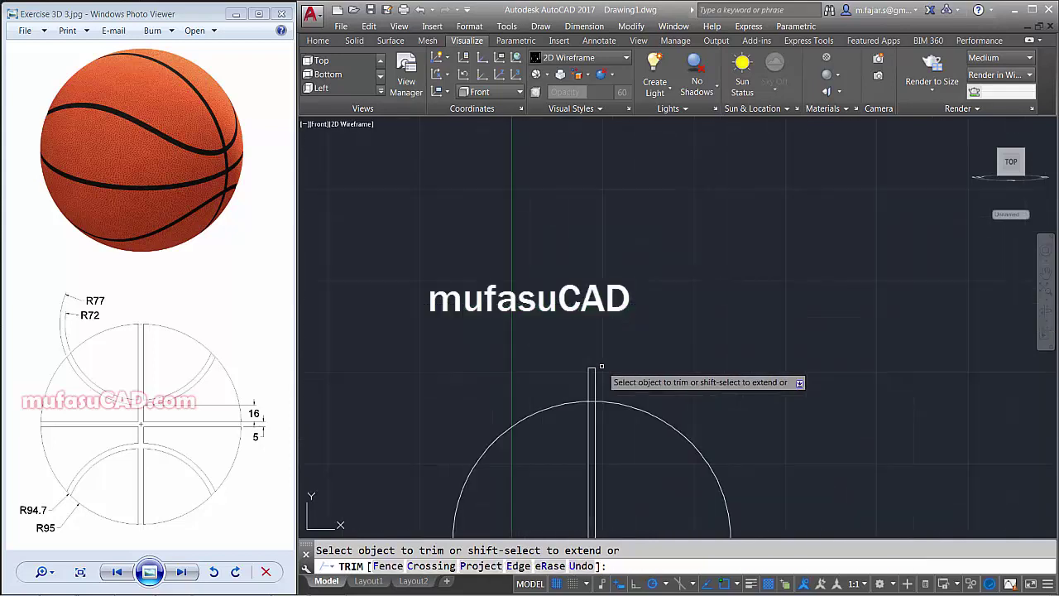
scroll(604, 314, "down", 2)
scroll(594, 398, "up", 2)
scroll(622, 426, "up", 5)
scroll(622, 426, "up", 5)
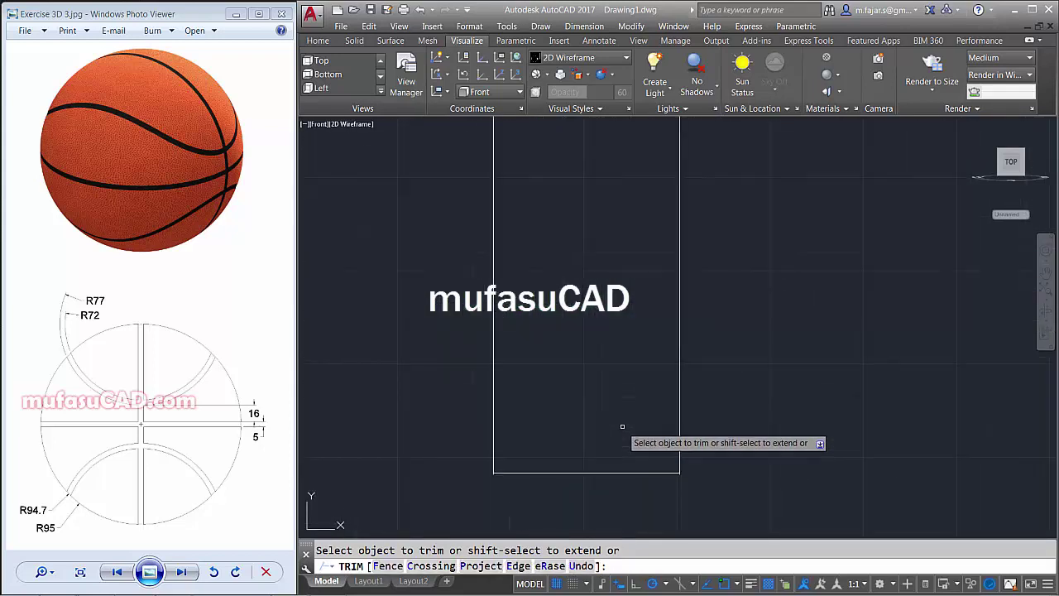
scroll(609, 459, "up", 5)
scroll(700, 362, "down", 2)
left_click(861, 480)
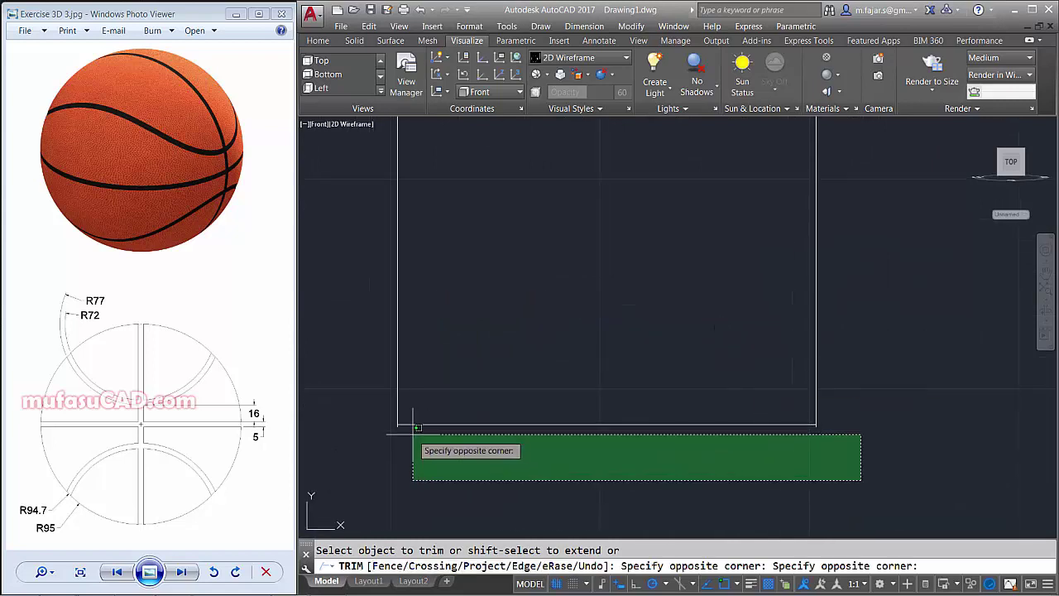
left_click(370, 426)
scroll(506, 346, "down", 3)
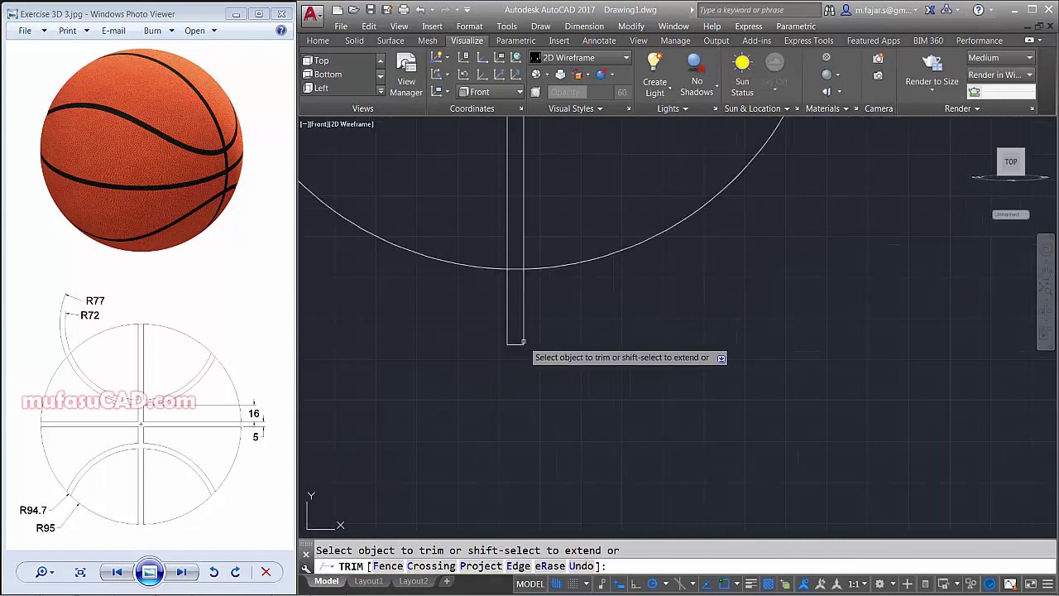
scroll(516, 350, "down", 3)
key("Return")
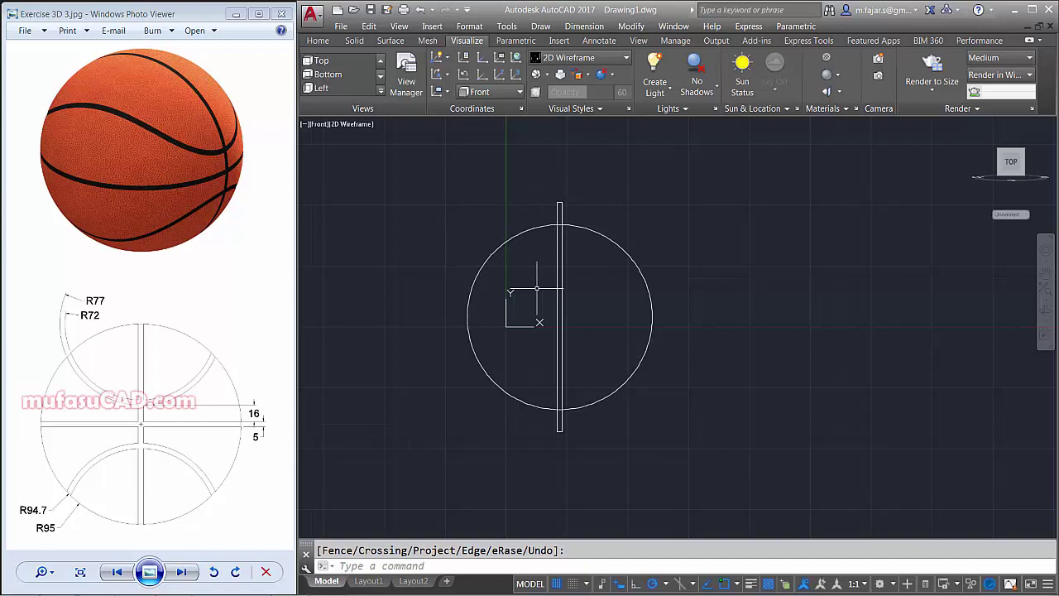
type("J")
Join the strip's trimmed pieces into a single closed polyline and verify the selection
key("Return")
left_click(583, 185)
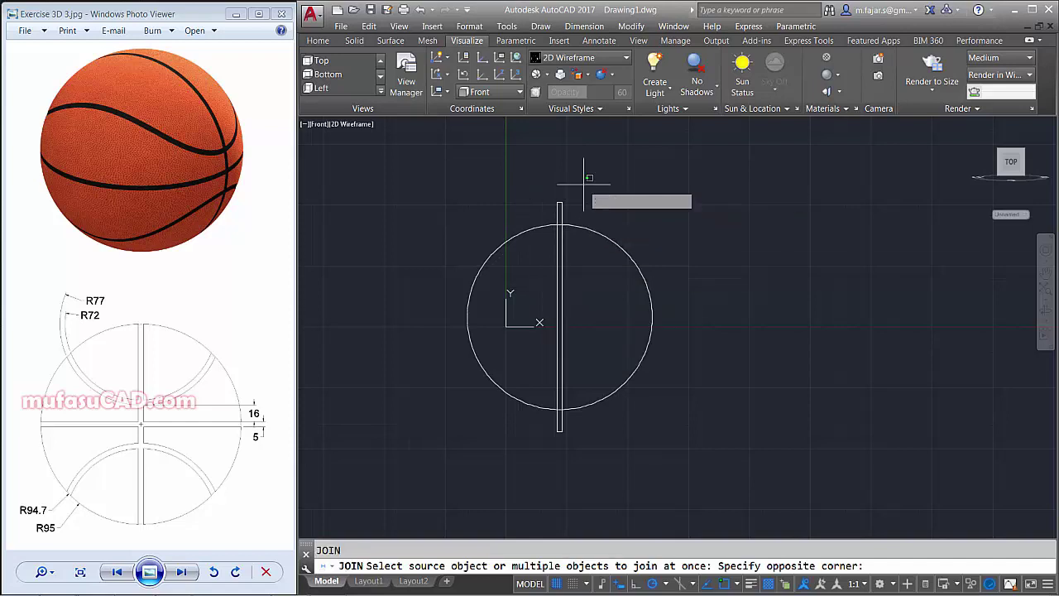
left_click(526, 472)
key("Return")
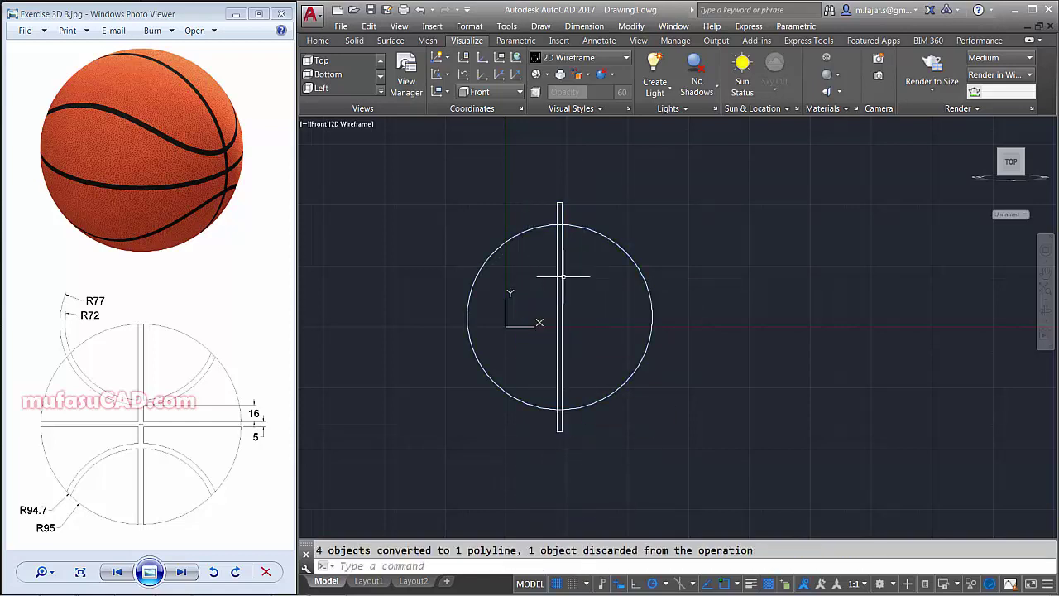
left_click(561, 274)
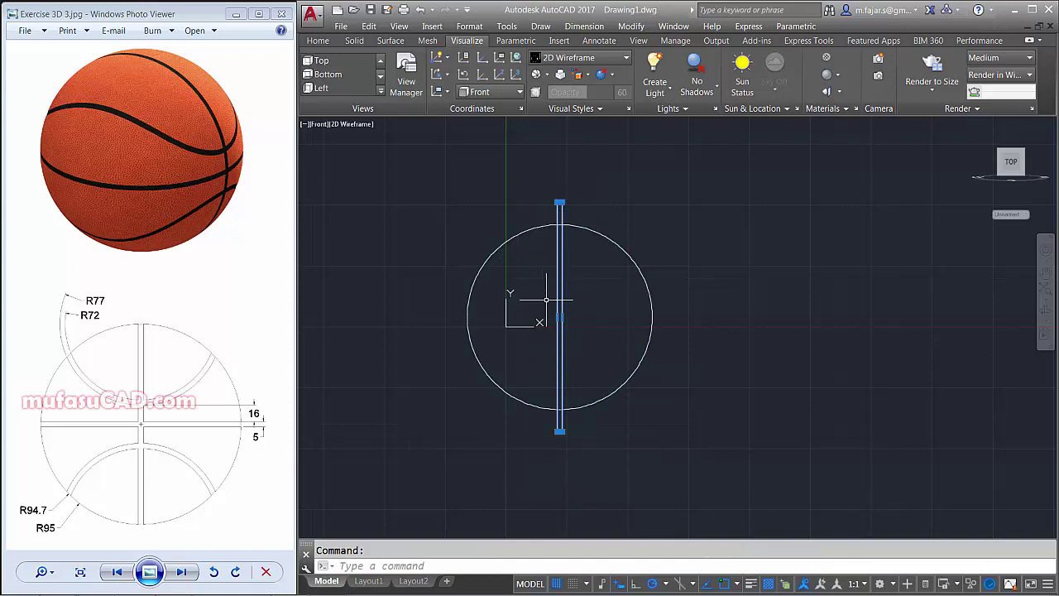
key("Escape")
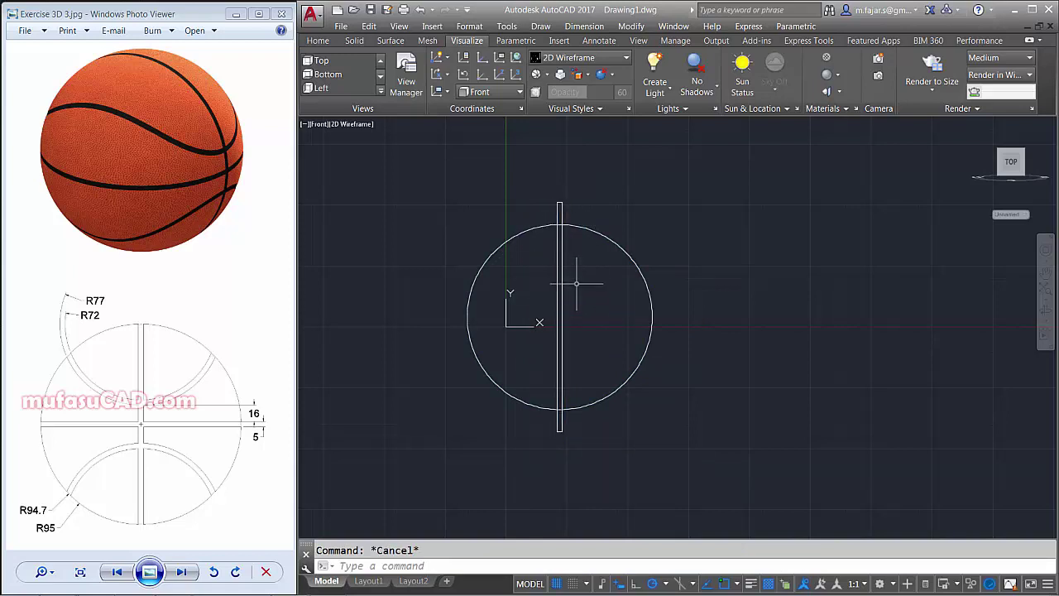
mouse_move(568, 315)
middle_mouse_down()
mouse_move(595, 306)
mouse_move(603, 314)
middle_mouse_up()
type("c")
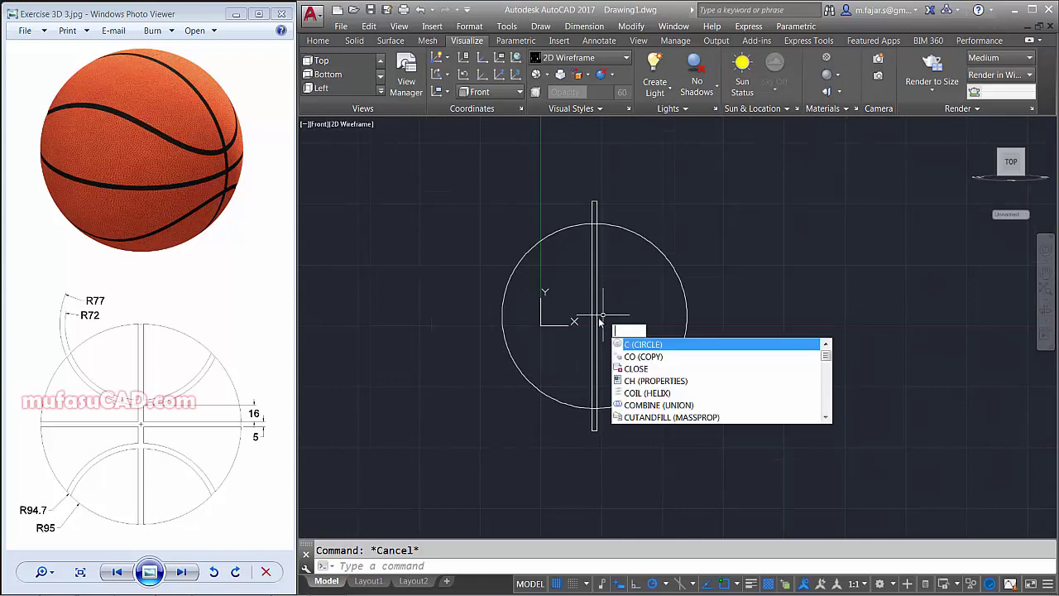
Rotate a copy of the vertical strip 90° about the circle centre to lie horizontally
key("BackSpace")
type("o")
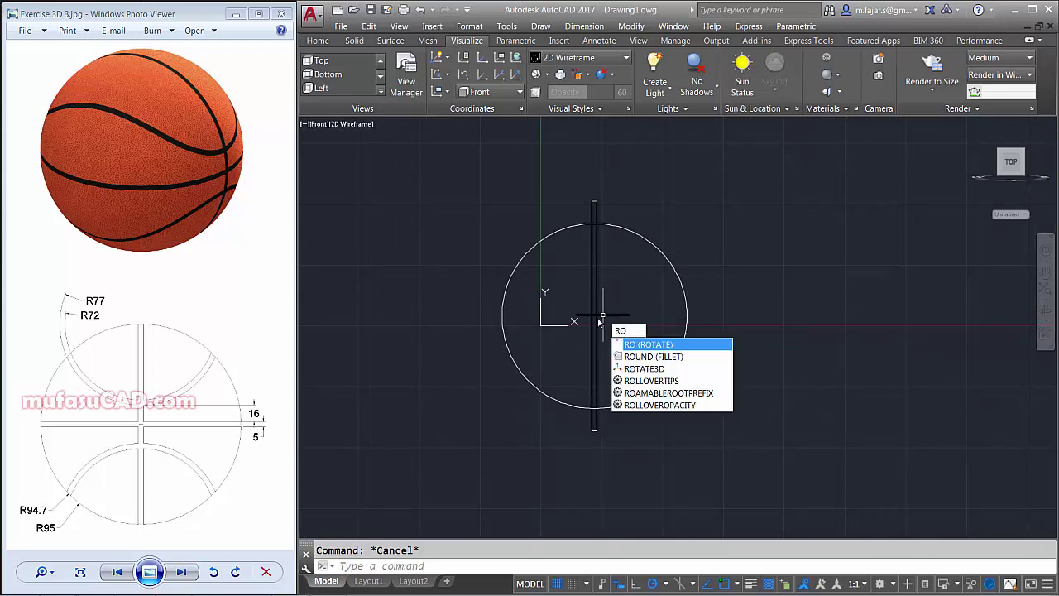
key("Return")
left_click(618, 266)
left_click(581, 297)
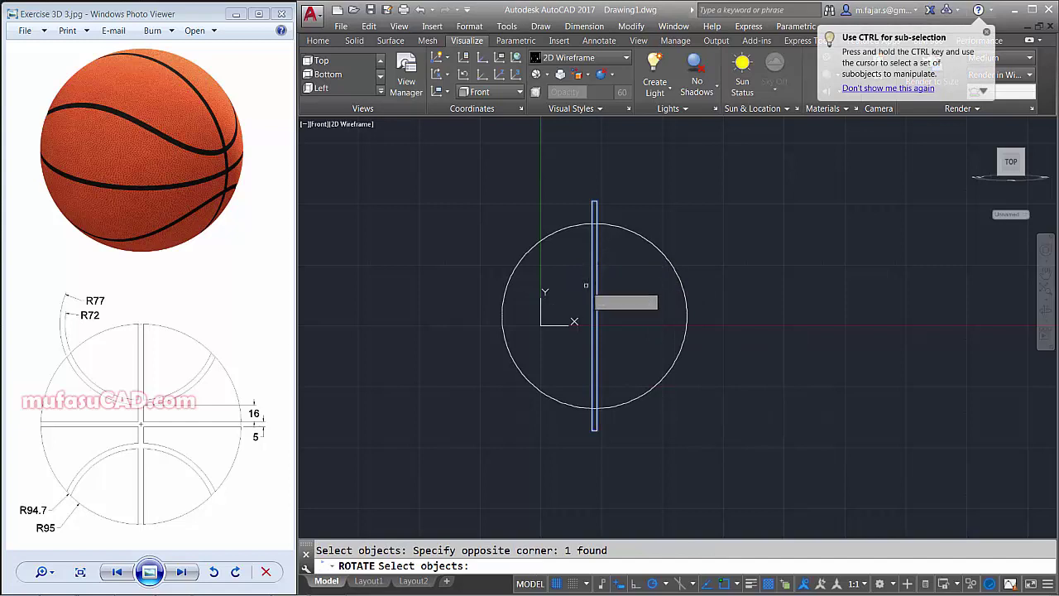
key("Return")
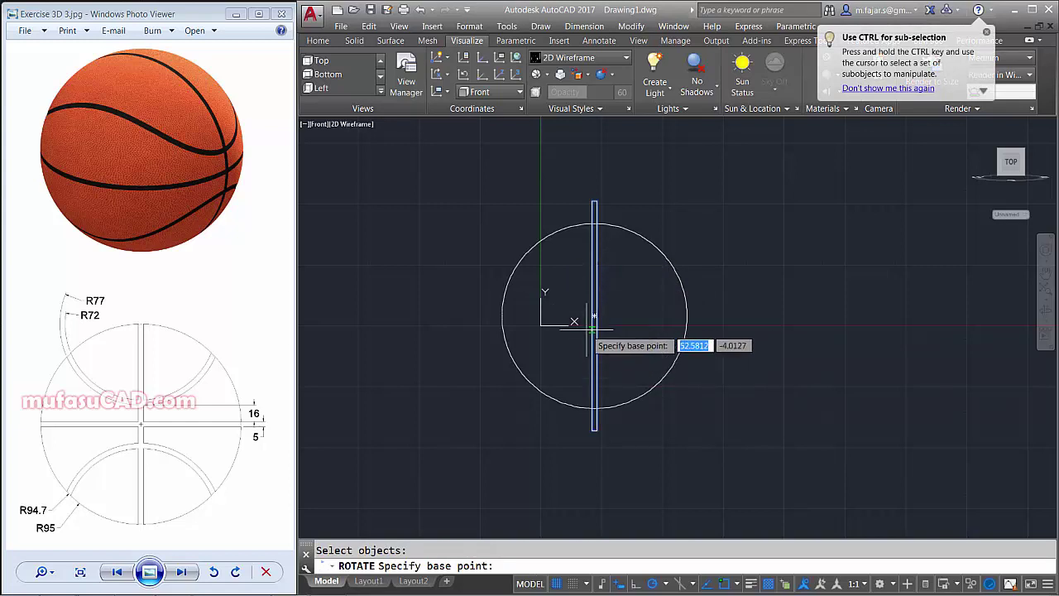
left_click(594, 316)
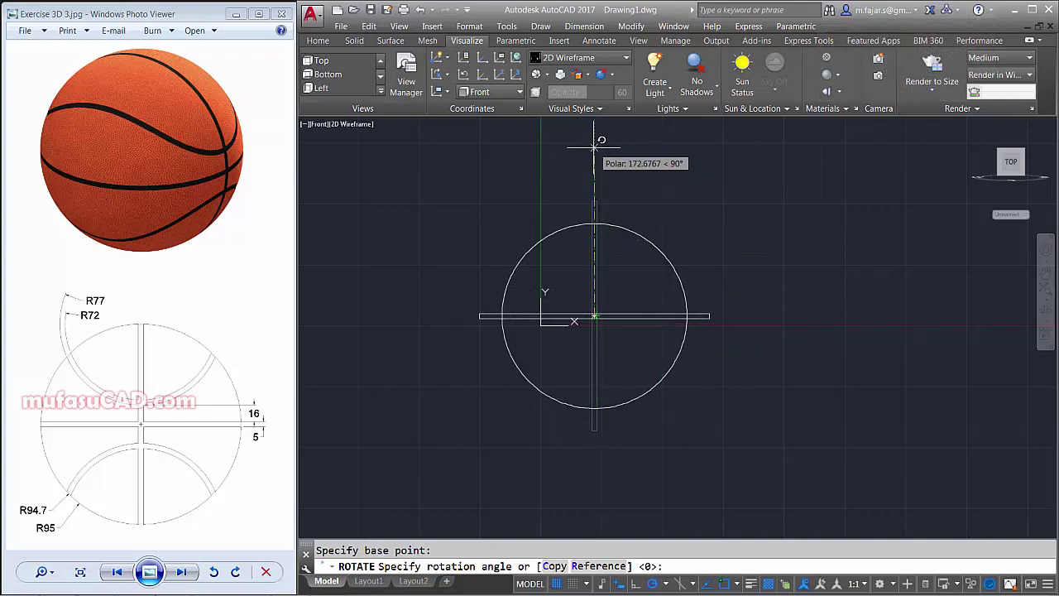
type("c")
key("Return")
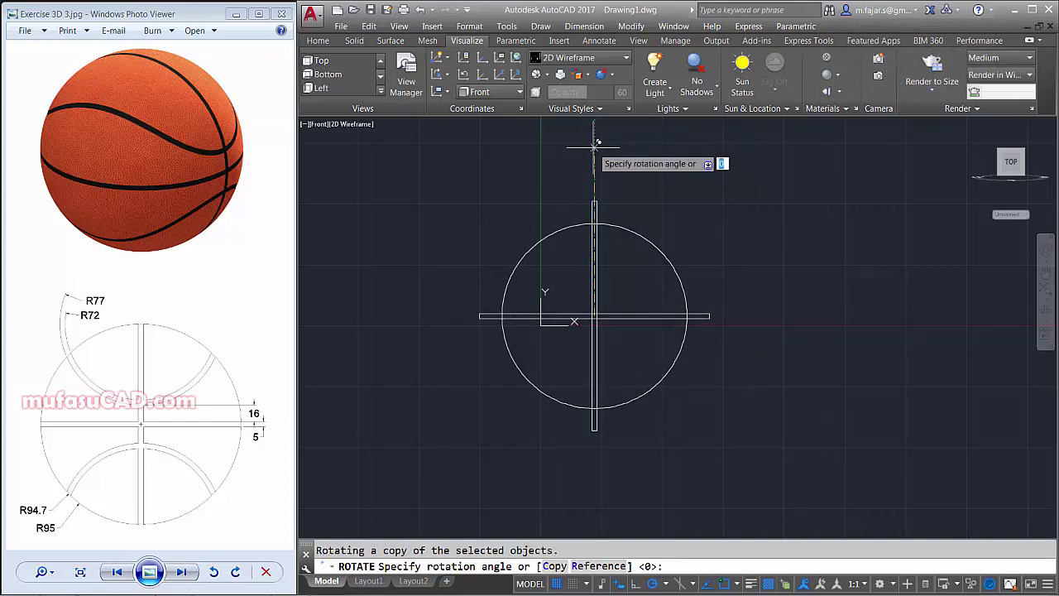
left_click(593, 147)
scroll(619, 319, "up", 4)
mouse_move(610, 331)
middle_mouse_down()
mouse_move(648, 343)
mouse_move(629, 344)
middle_mouse_up()
scroll(648, 343, "down", 3)
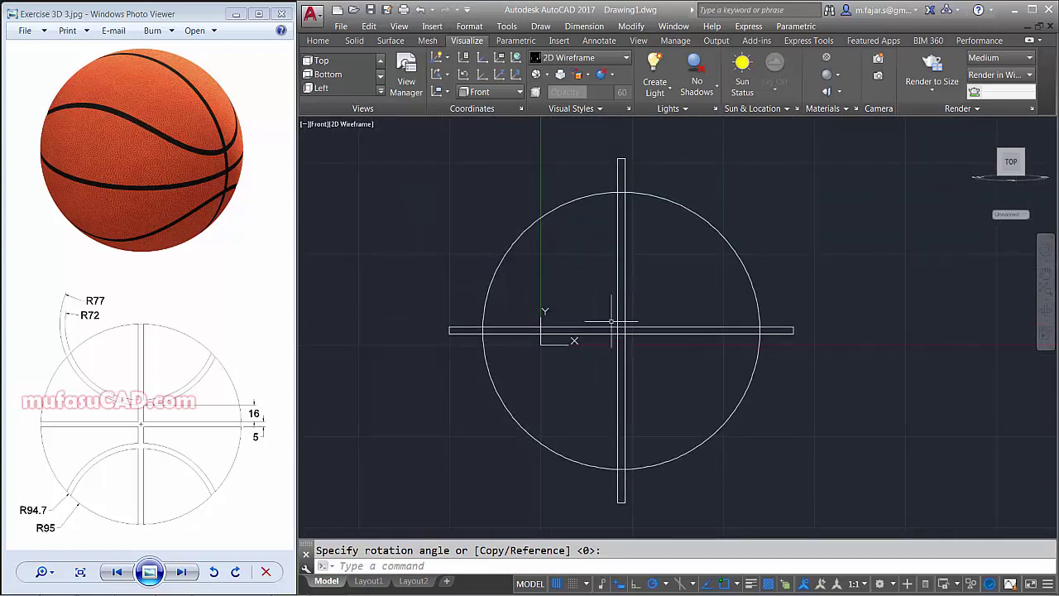
middle_click_drag(642, 375, 629, 348)
type("C")
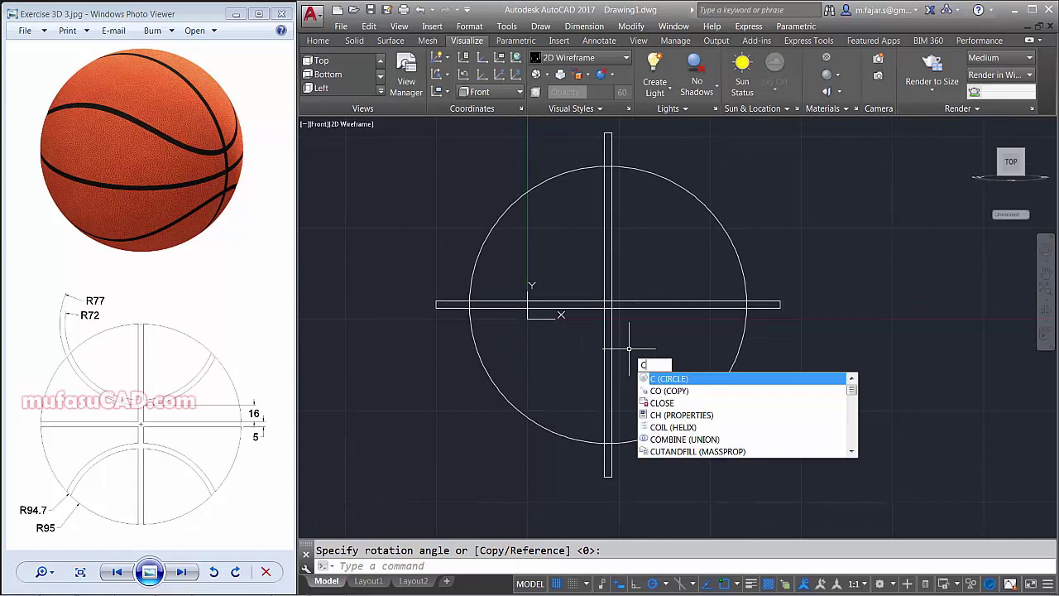
Draw a radius-77 circle centred where the two strips cross
key("Return")
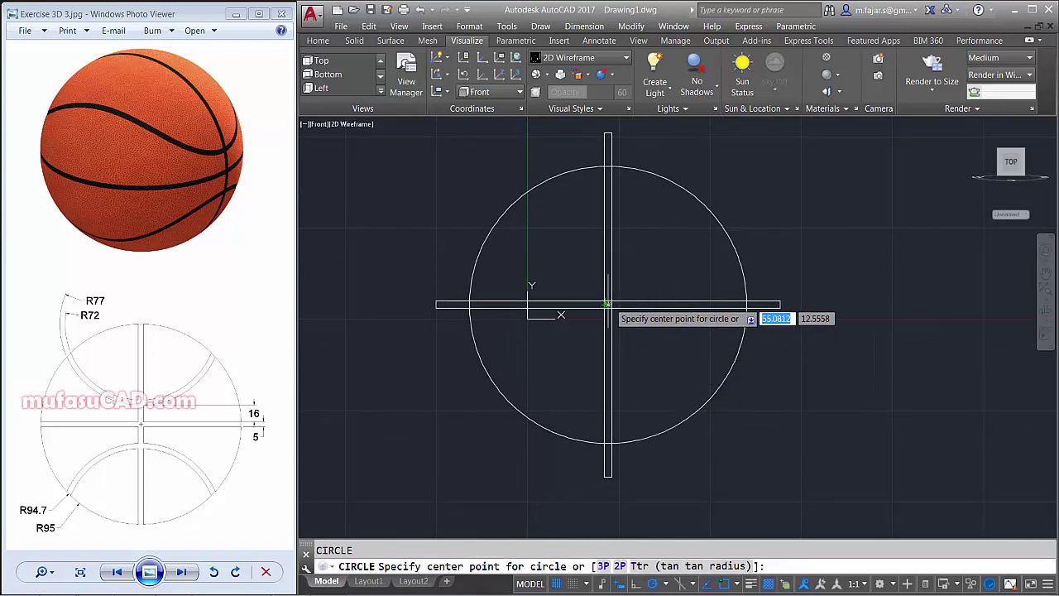
scroll(609, 306, "up", 3)
scroll(597, 306, "up", 2)
left_click(598, 307)
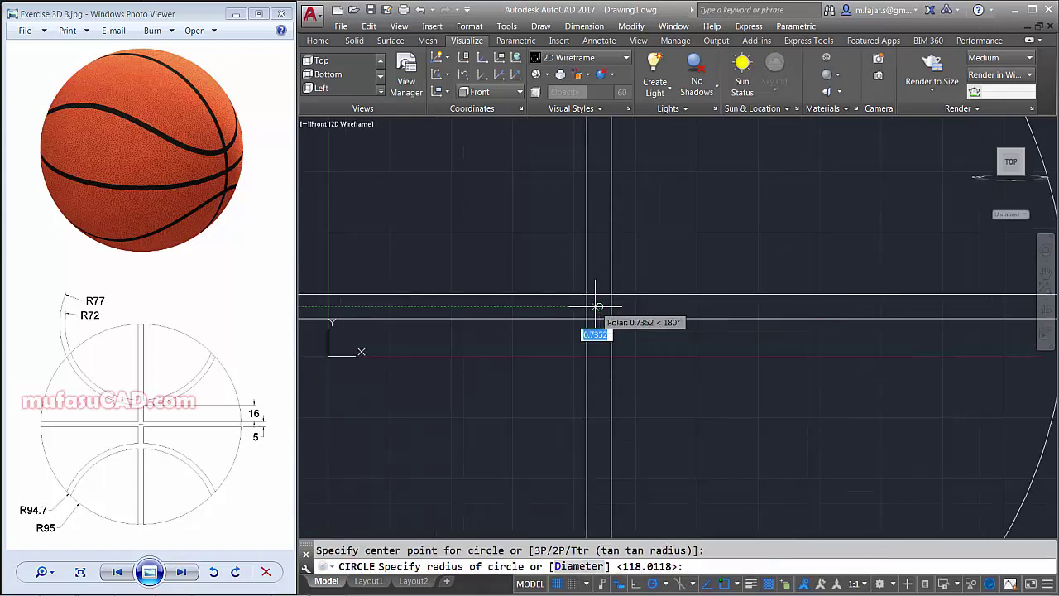
scroll(629, 298, "down", 3)
scroll(678, 274, "down", 2)
type("77")
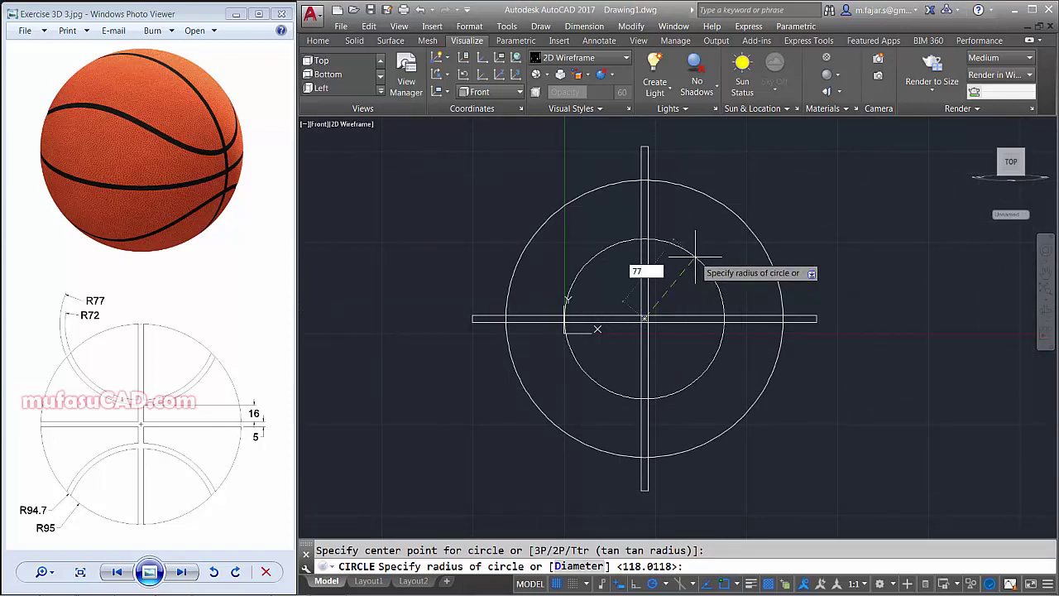
key("Return")
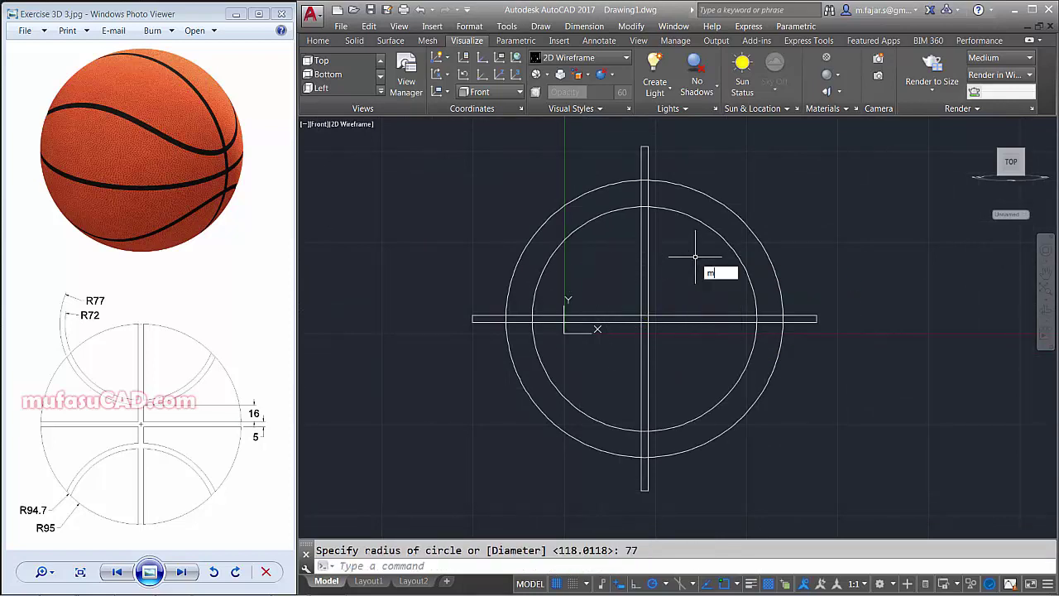
Move the new radius-77 circle higher up
key("Return")
left_click(751, 284)
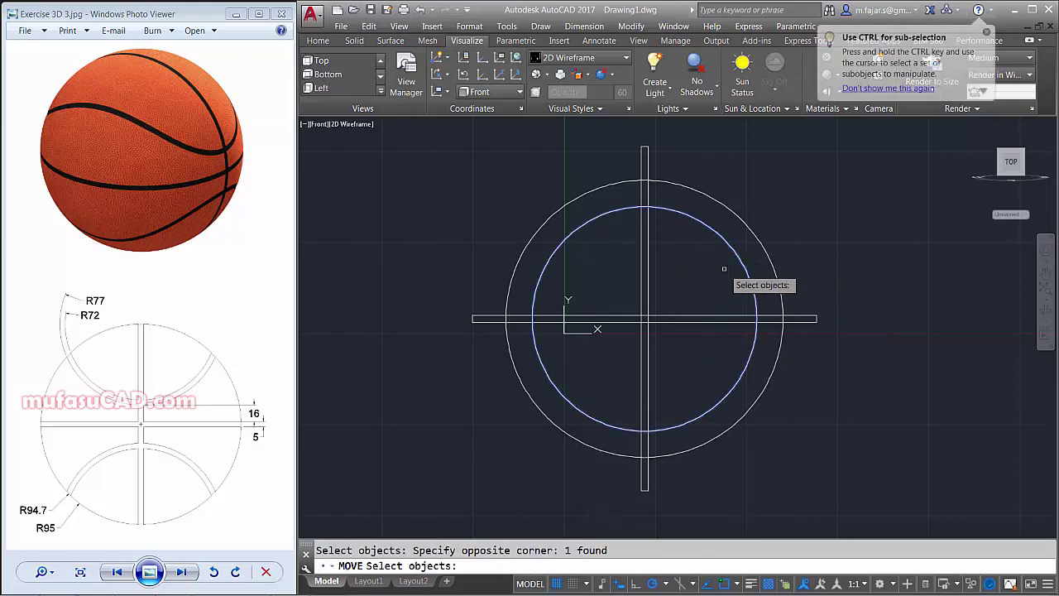
key("Return")
scroll(637, 439, "up", 3)
left_click(659, 418)
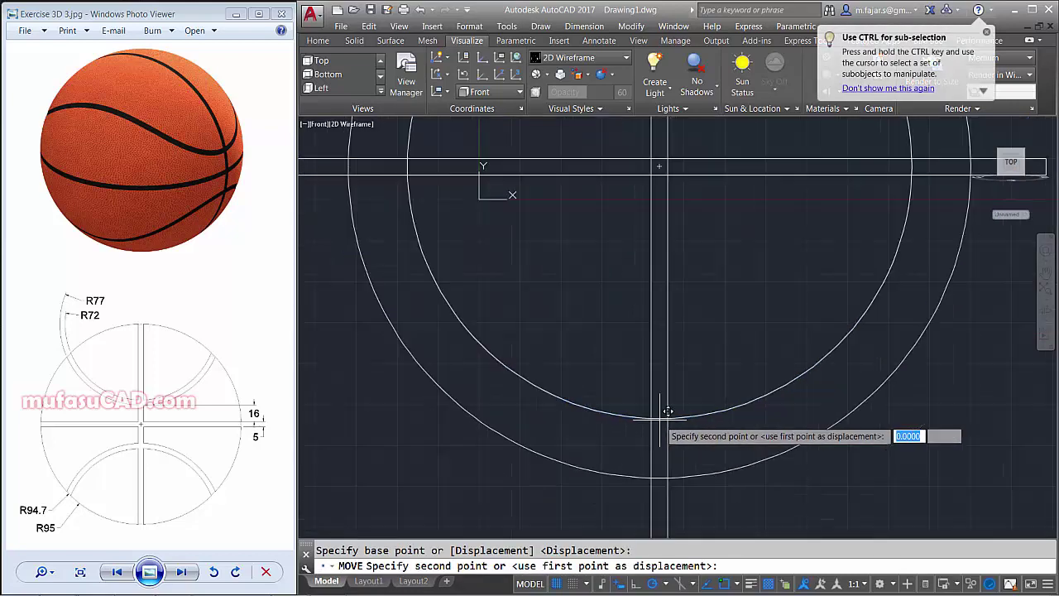
scroll(662, 413, "down", 2)
scroll(654, 322, "up", 3)
left_click(654, 322)
scroll(679, 339, "down", 2)
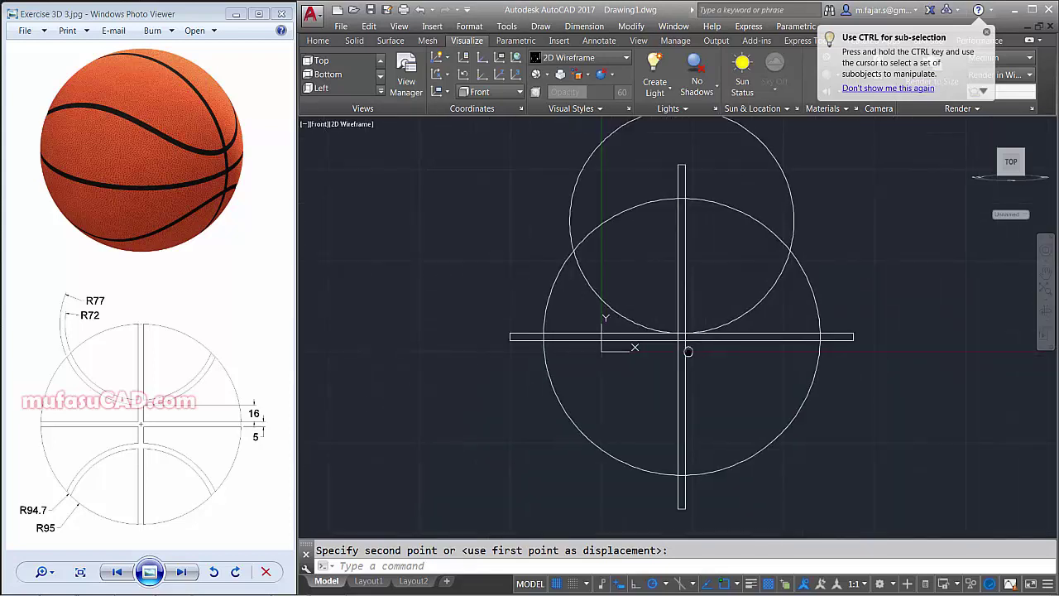
Move the upper circle a further 16 units up
type("m")
key("Return")
left_click(720, 217)
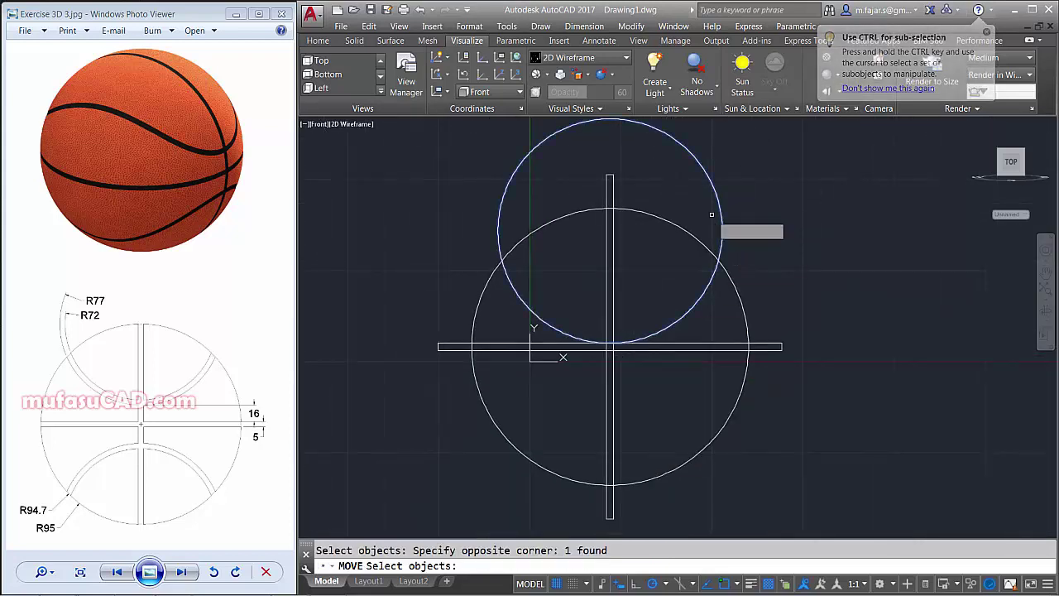
key("Return")
left_click(778, 276)
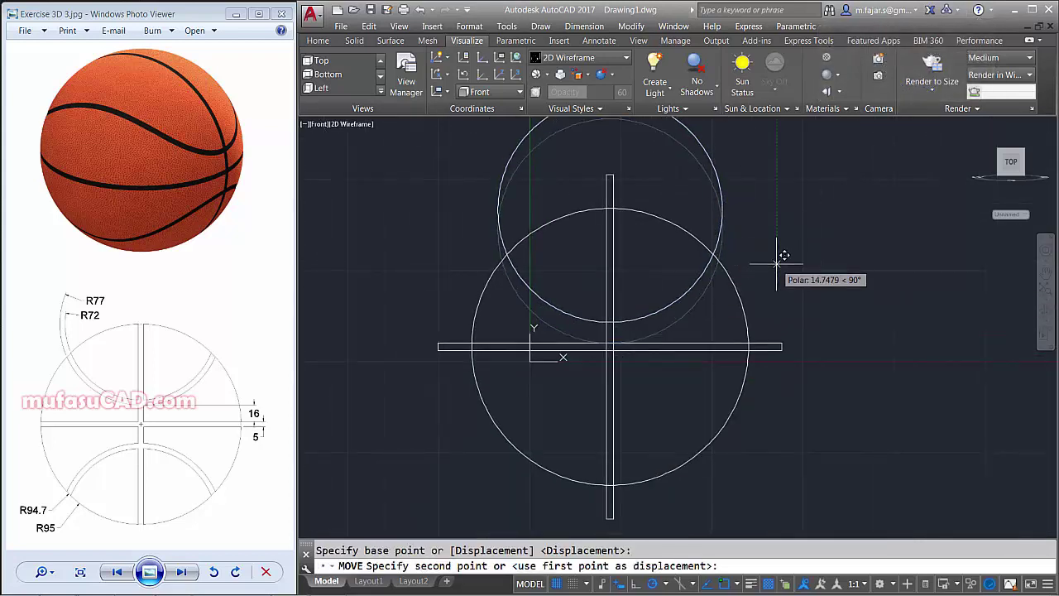
type("16")
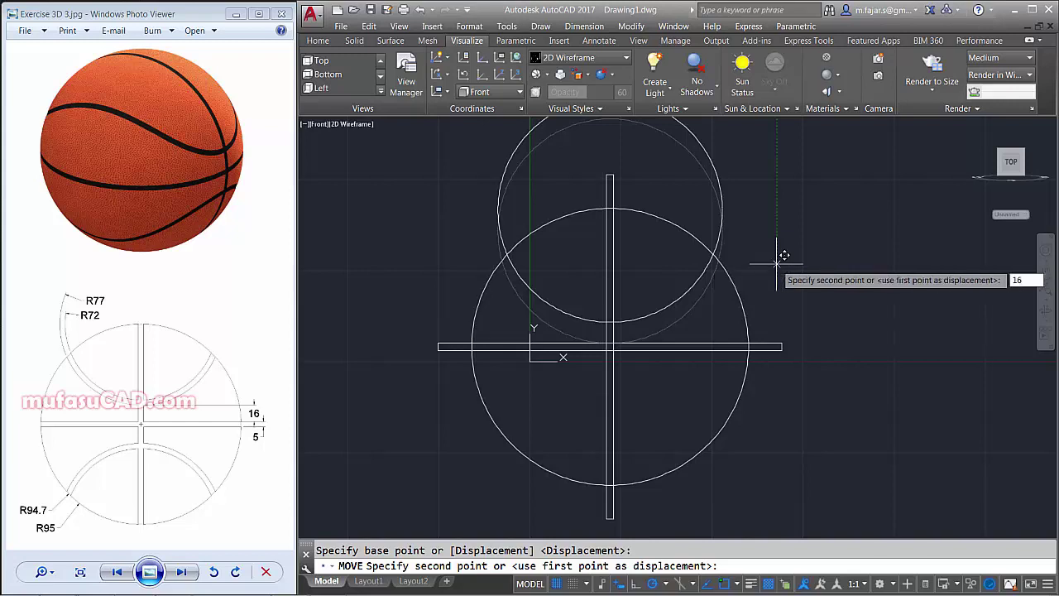
key("Return")
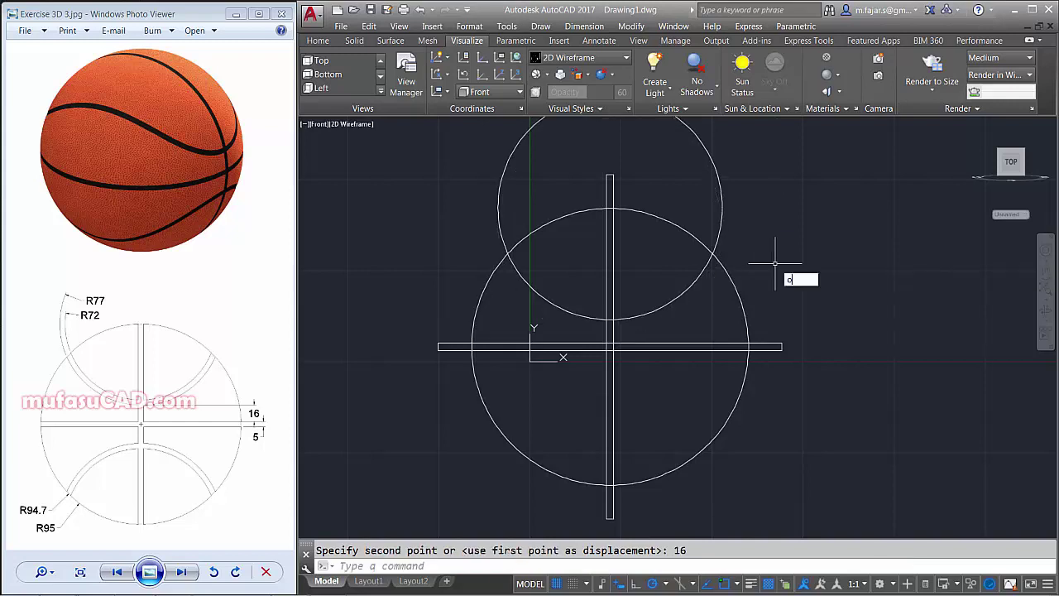
Offset the upper circle 5 units inward to form a concentric pair
type("ffse")
key("Return")
type("5")
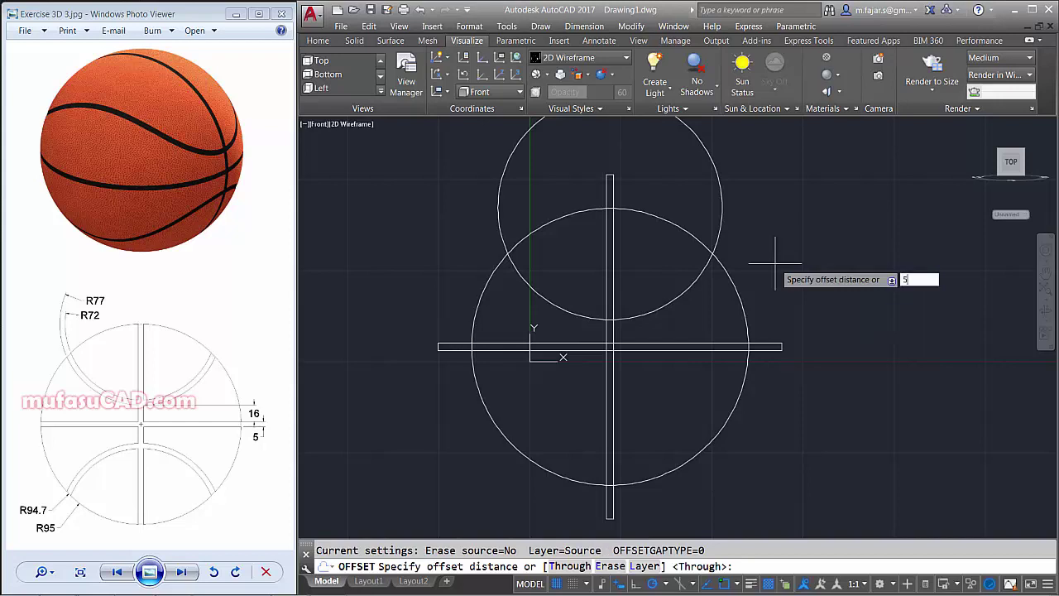
key("Return")
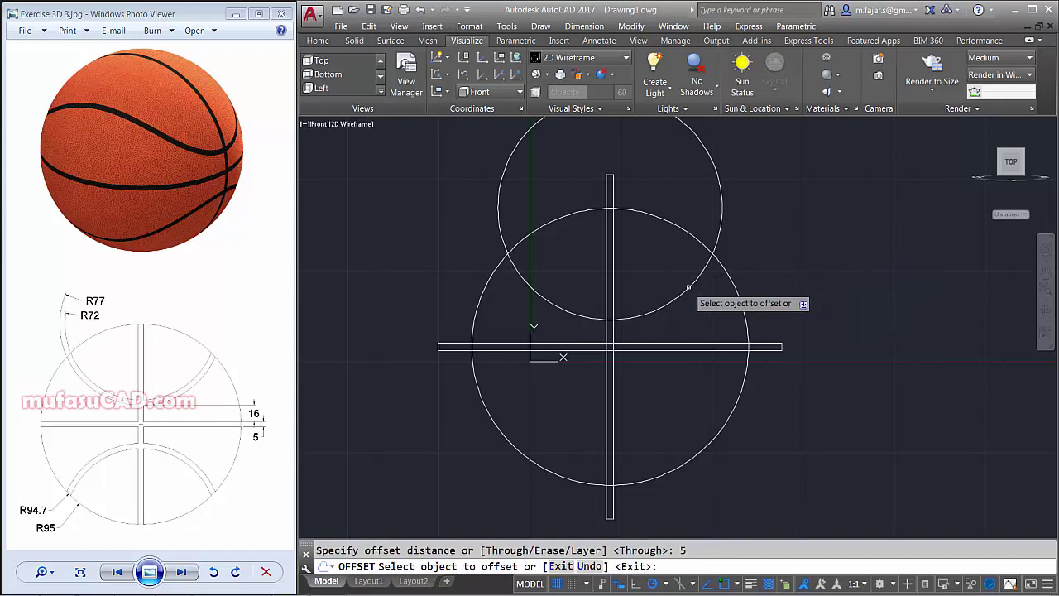
left_click(688, 287)
left_click(681, 266)
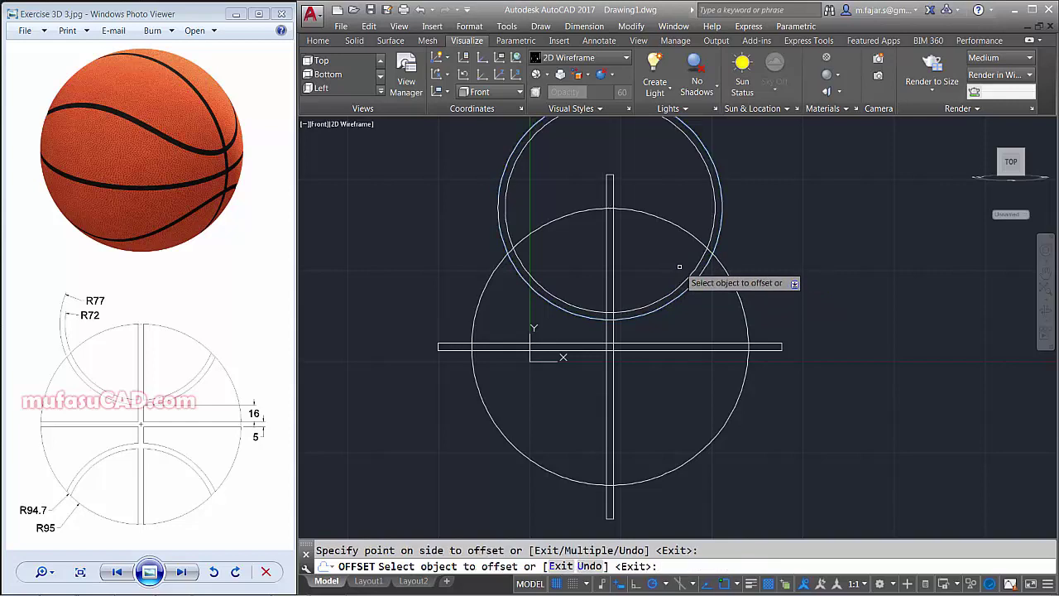
key("Return")
scroll(687, 327, "down", 2)
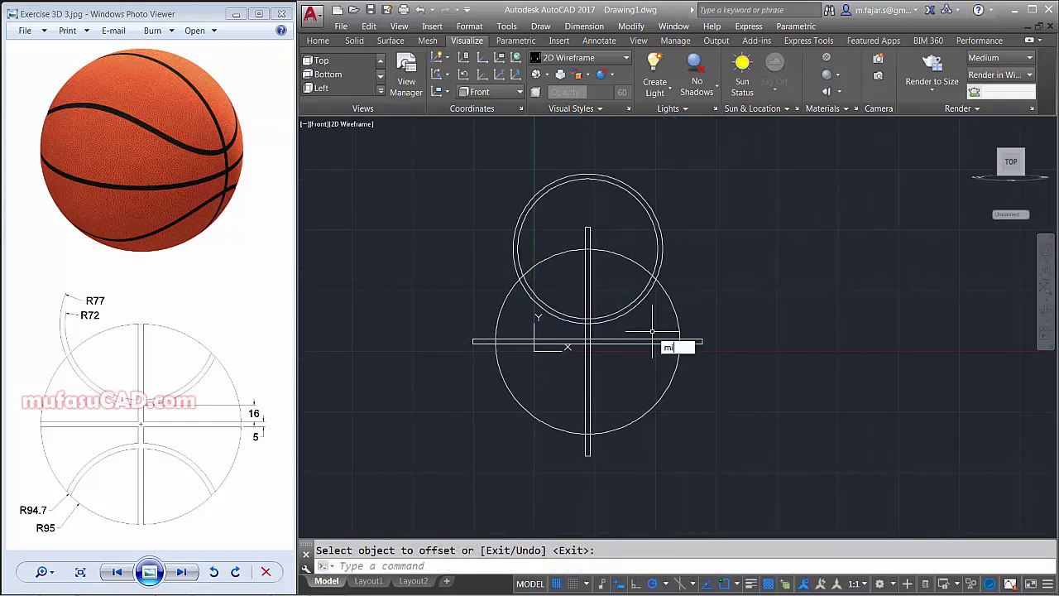
Mirror the two upper circles across a horizontal line through the bar's right end, keeping originals
key("Return")
left_click(702, 173)
left_click(634, 218)
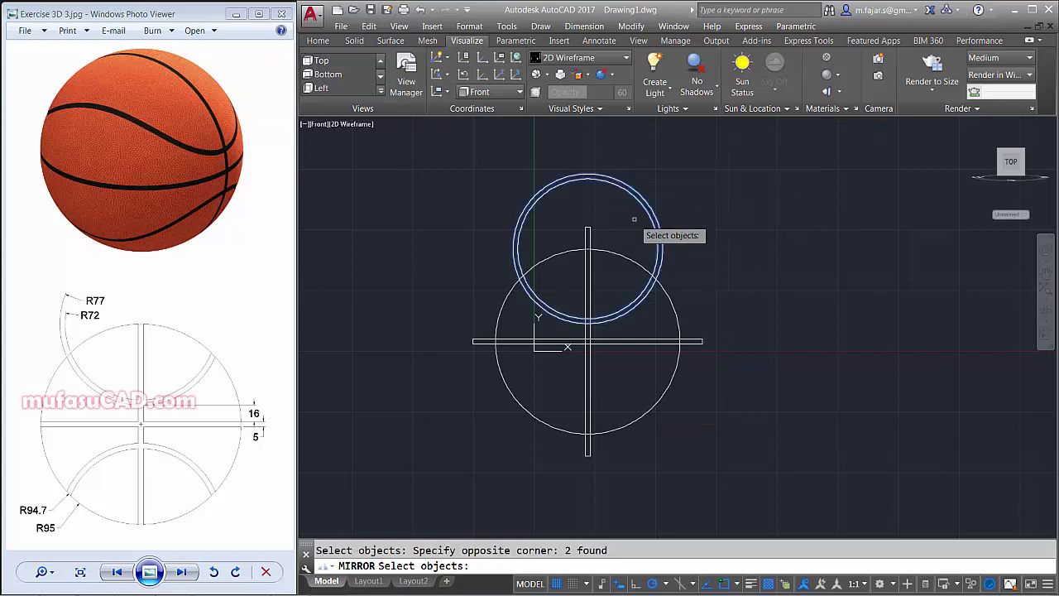
key("Return")
scroll(707, 339, "up", 2)
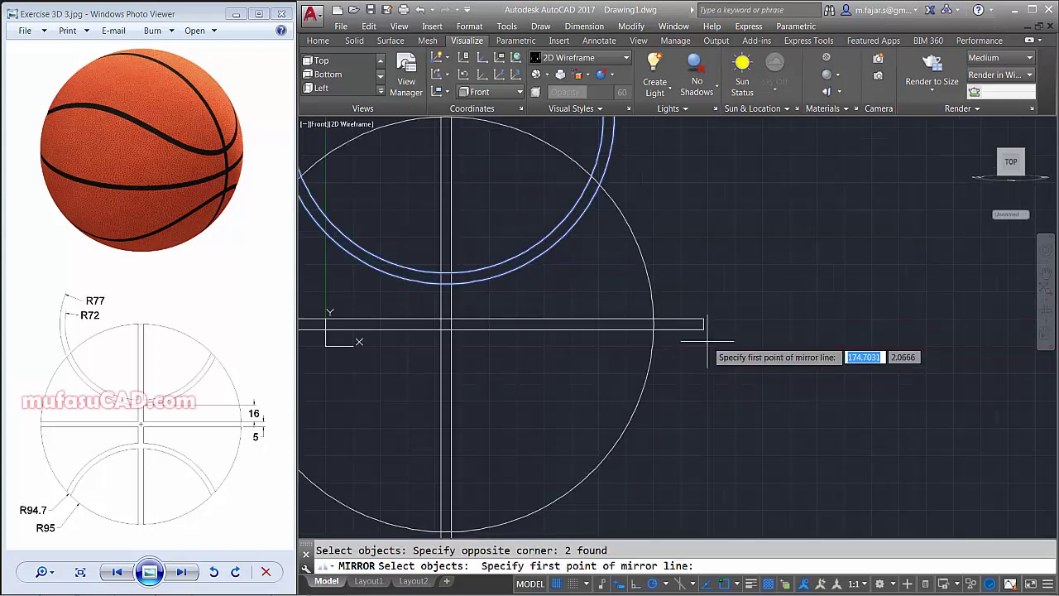
left_click(704, 324)
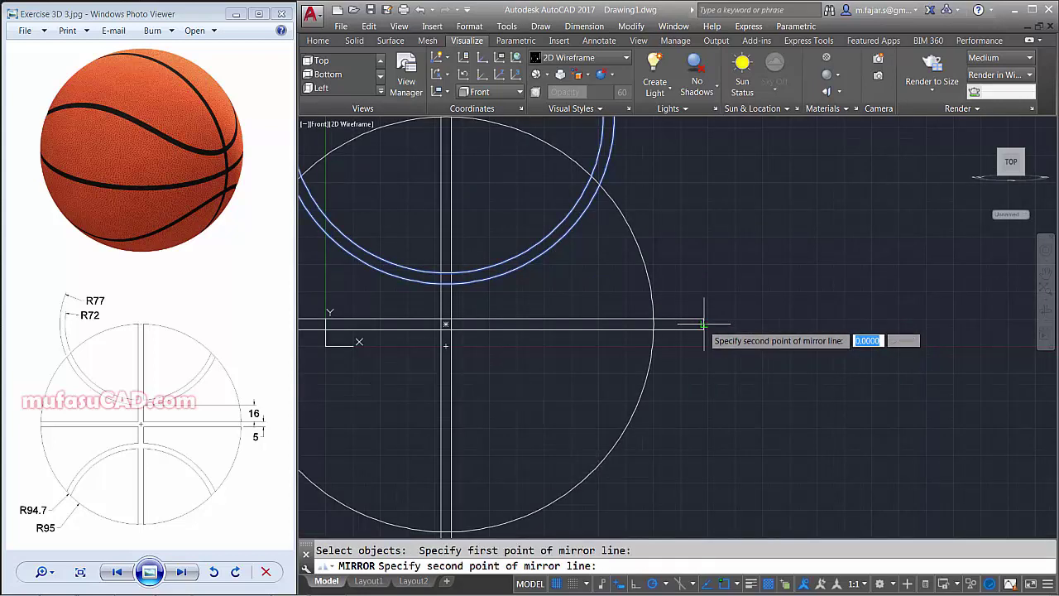
left_click(754, 323)
key("Return")
scroll(747, 324, "down", 5)
Move the circle and bar profiles down and off to the right
mouse_move(728, 355)
middle_mouse_down()
mouse_move(711, 330)
mouse_move(702, 334)
middle_mouse_up()
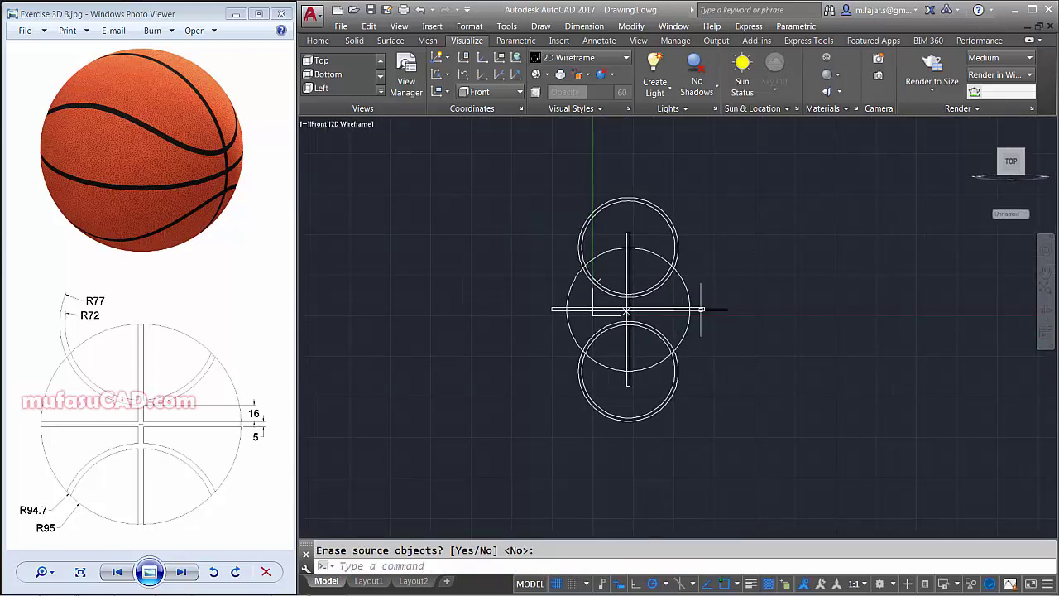
mouse_move(715, 308)
middle_mouse_down()
mouse_move(704, 308)
mouse_move(675, 375)
mouse_move(679, 306)
middle_mouse_up()
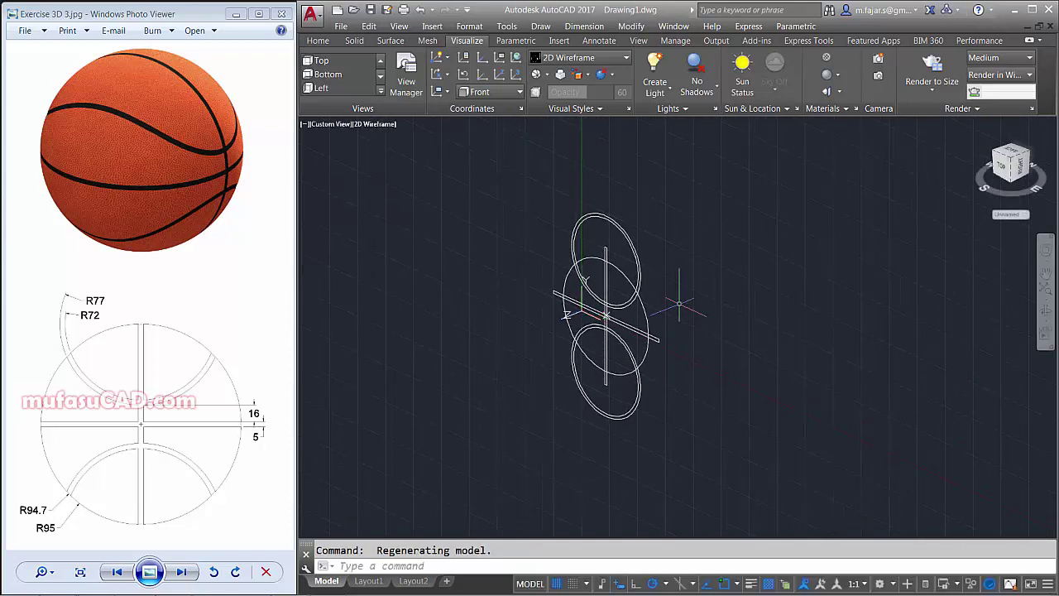
type("m")
key("Return")
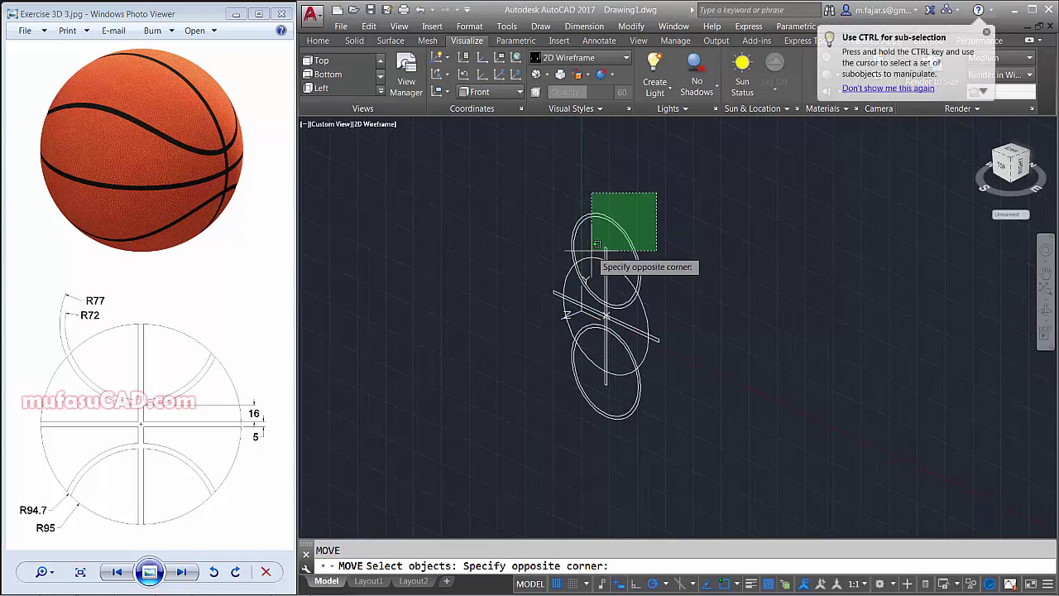
left_click(592, 252)
left_click(602, 284)
left_click(571, 356)
key("Return")
left_click(667, 386)
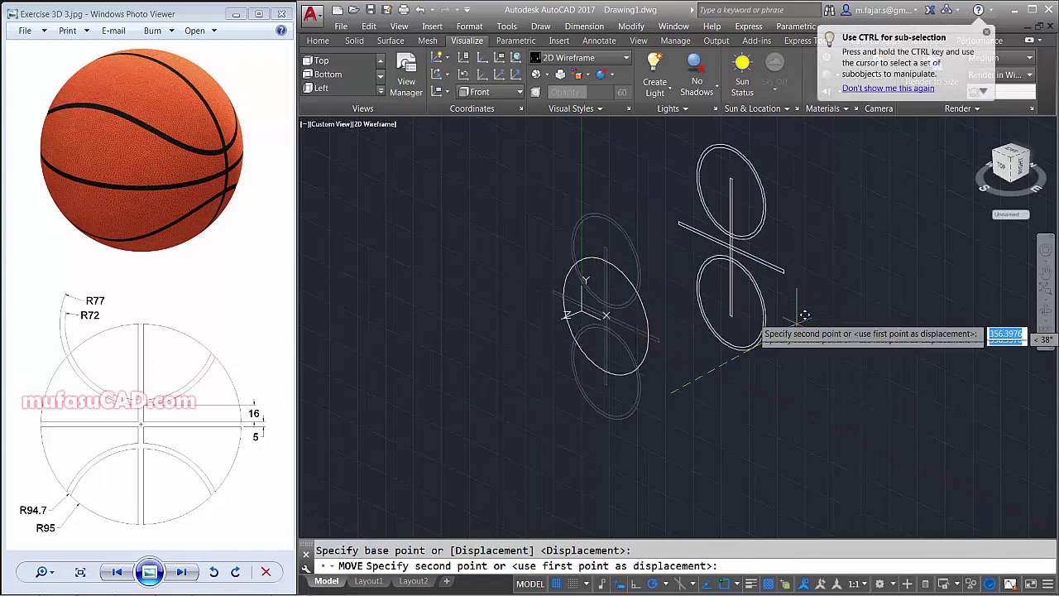
middle_click_drag(812, 286, 772, 339)
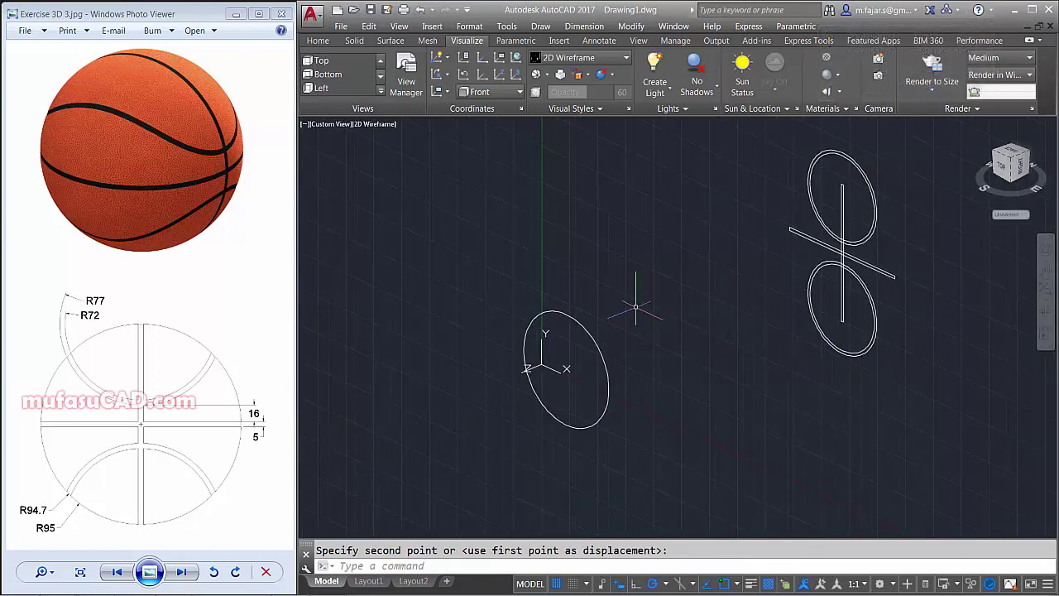
Create a sphere of radius 95 centred at the origin with SPHERE
type("SPH")
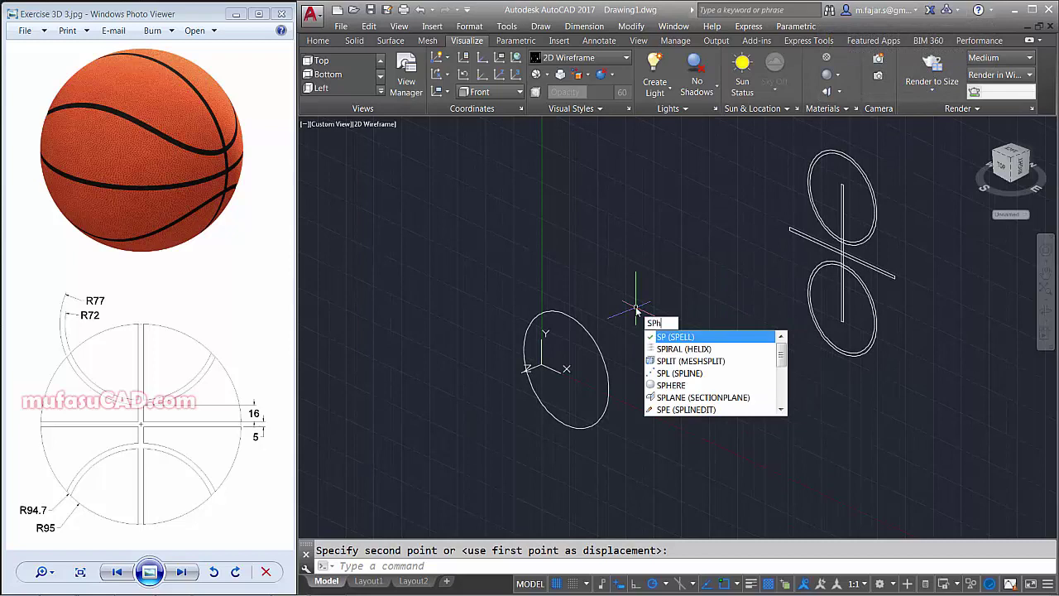
type("ere")
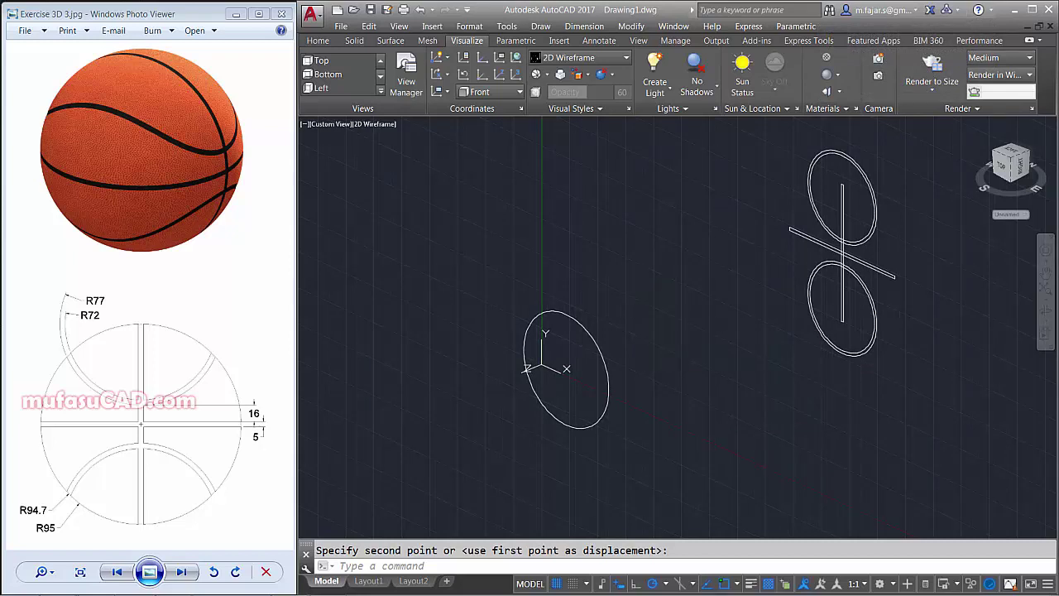
key("Return")
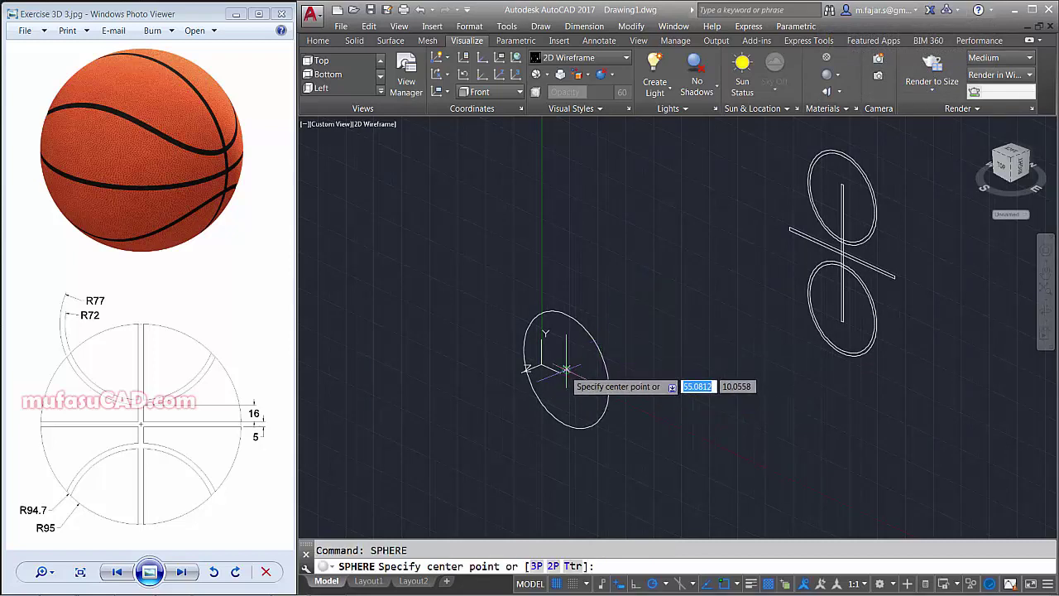
left_click(565, 369)
type("95")
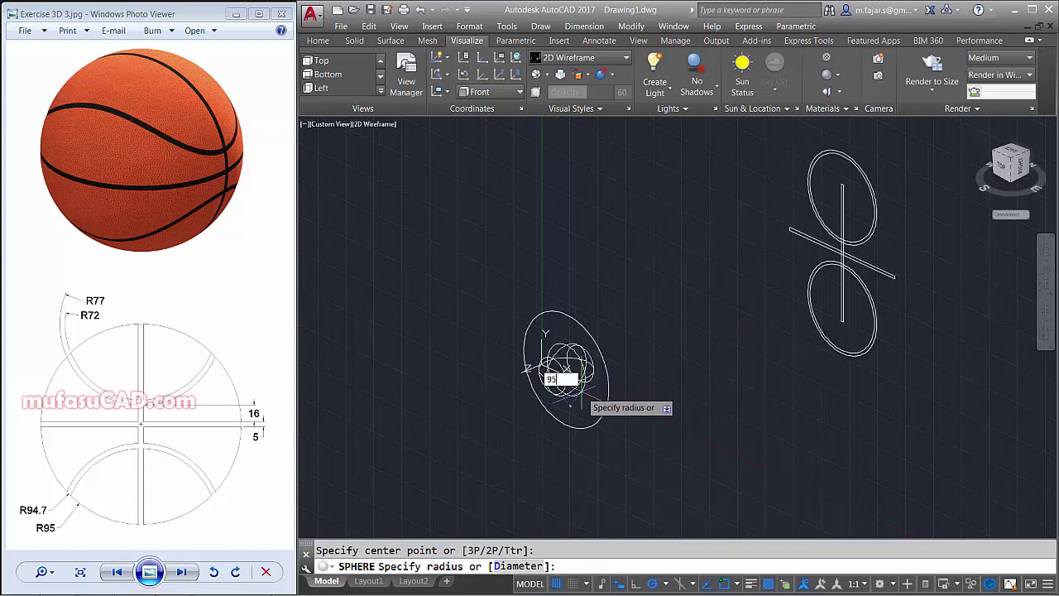
key("Return")
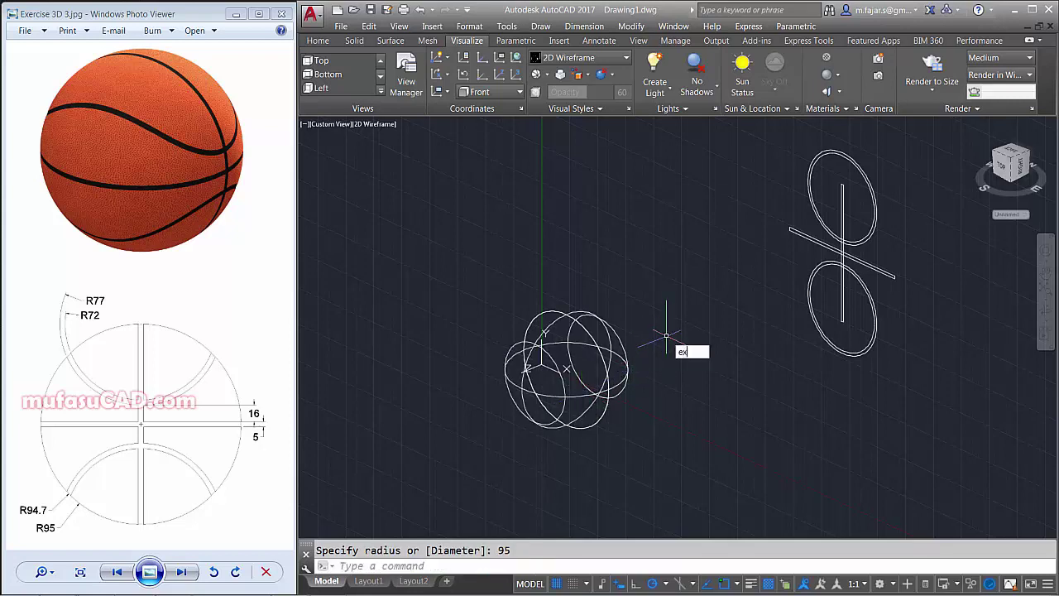
Extrude the six right-hand circle and bar profiles into long tubes and slabs
key("Return")
left_click(900, 182)
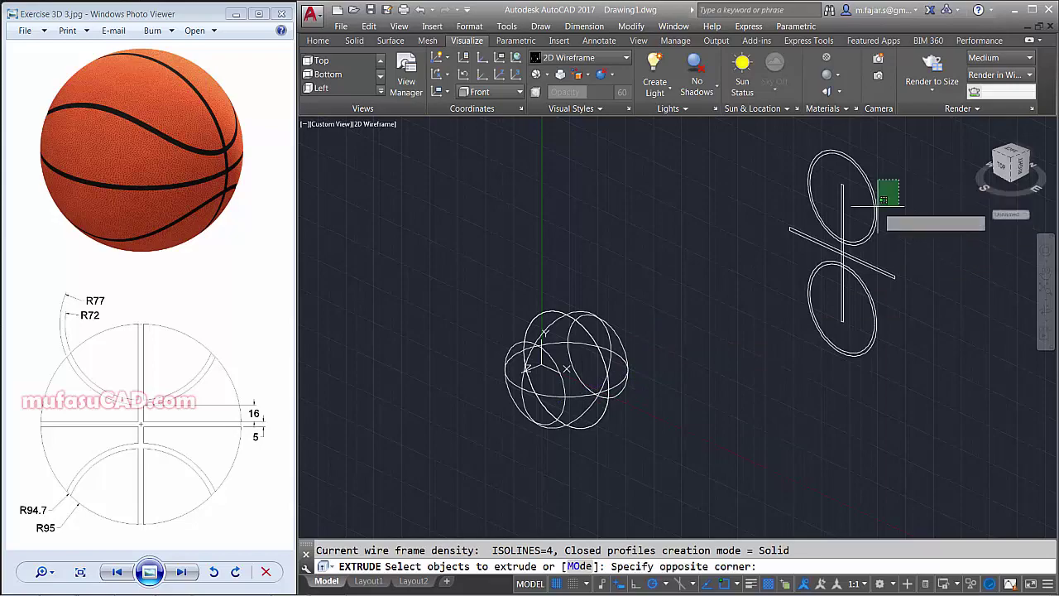
left_click(802, 327)
key("Return")
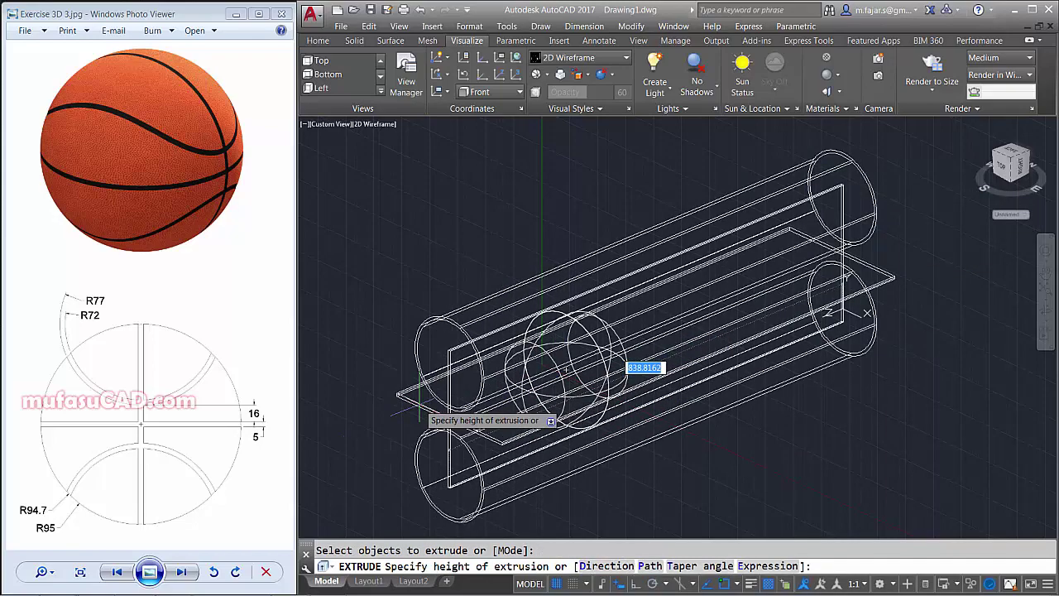
middle_click_drag(418, 402, 456, 377)
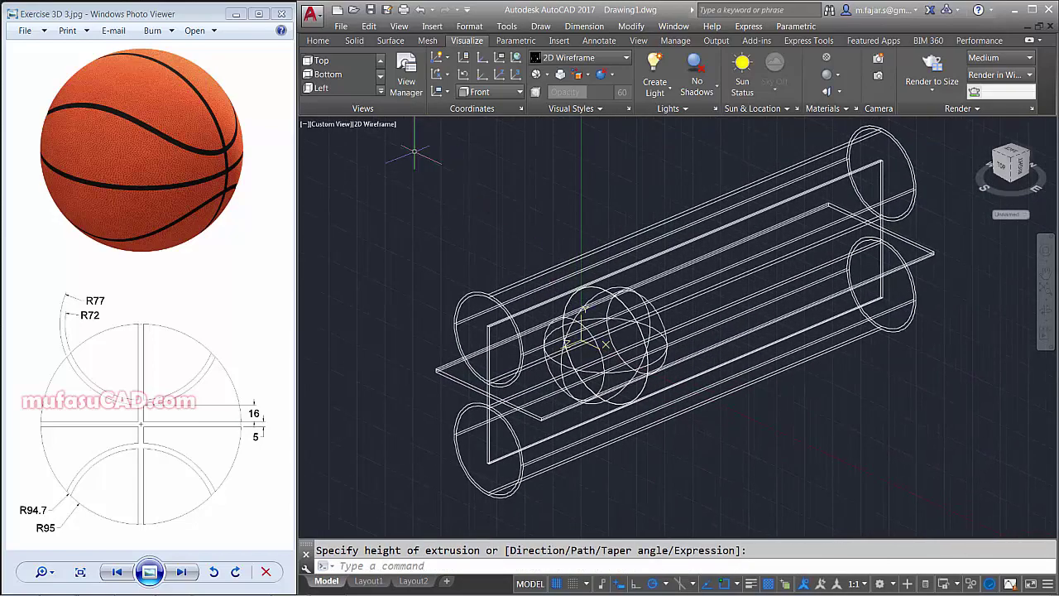
Inspect the extrusions in Realistic style, then return the viewport to 2D Wireframe
left_click(374, 124)
left_click(425, 195)
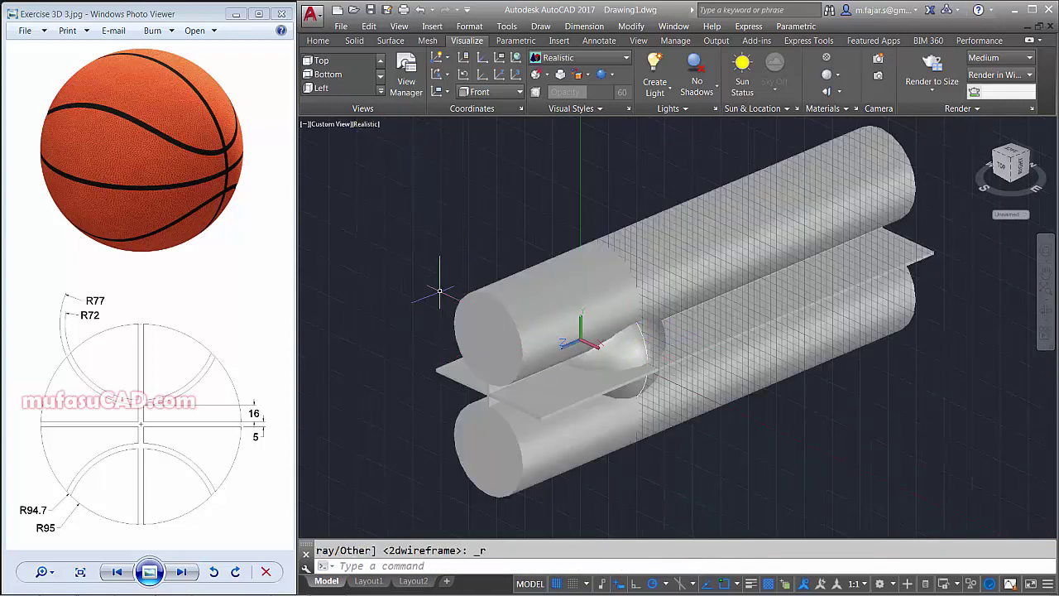
middle_click_drag(492, 335, 486, 344, "shift")
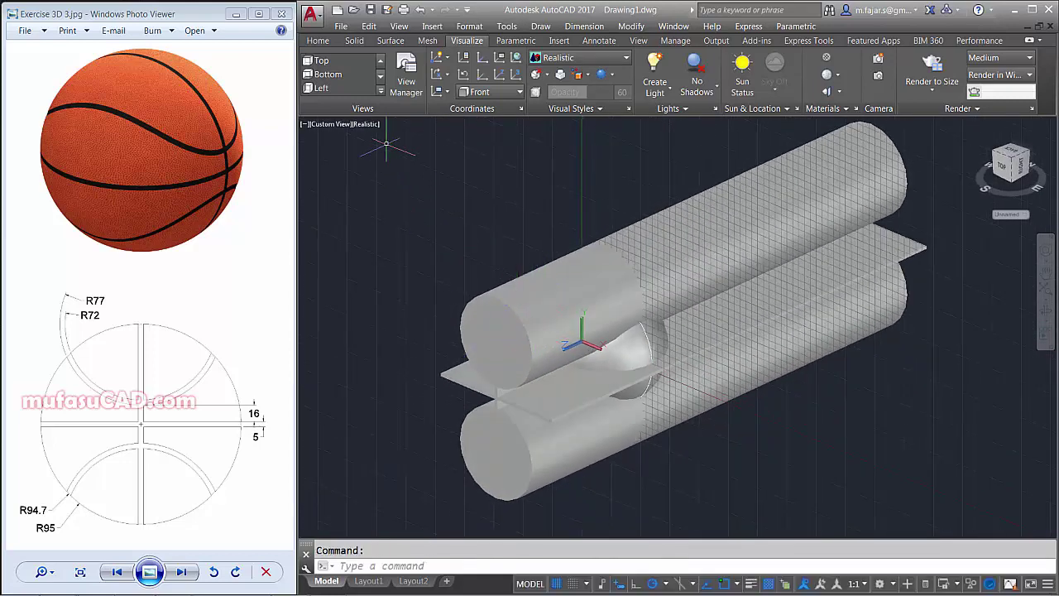
left_click(370, 125)
left_click(414, 158)
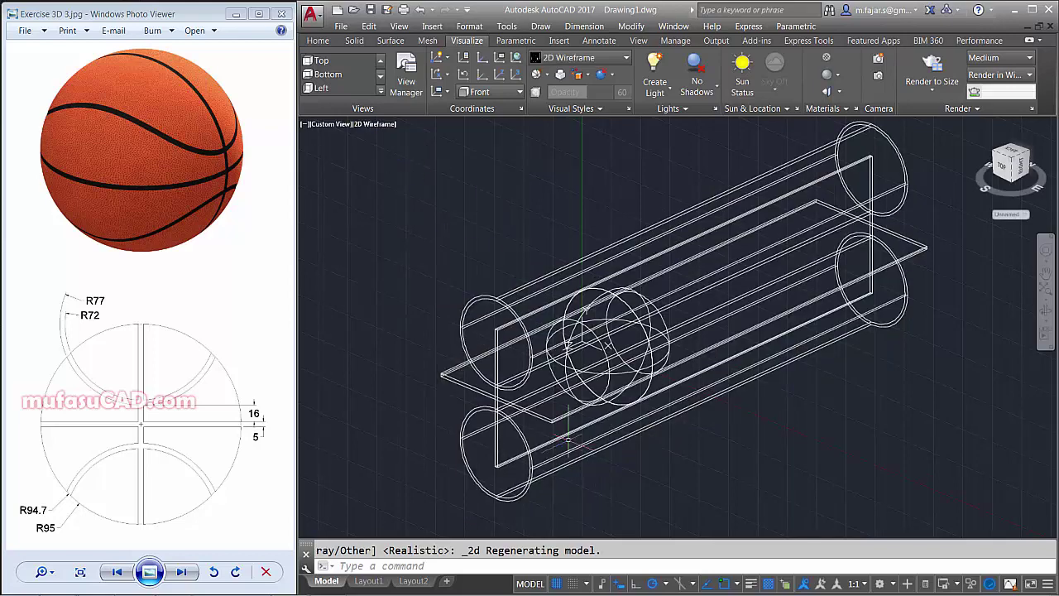
scroll(513, 339, "up", 2)
Run a first SUBTRACT using the top and bottom tubes
scroll(496, 331, "up", 2)
scroll(534, 357, "up", 2)
type("u")
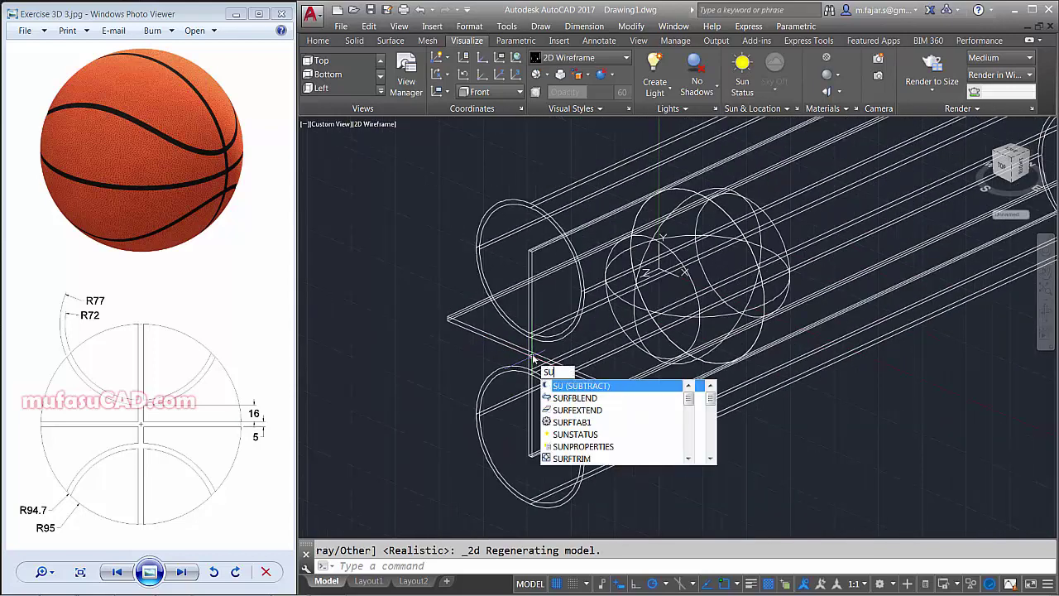
key("Return")
left_click(521, 203)
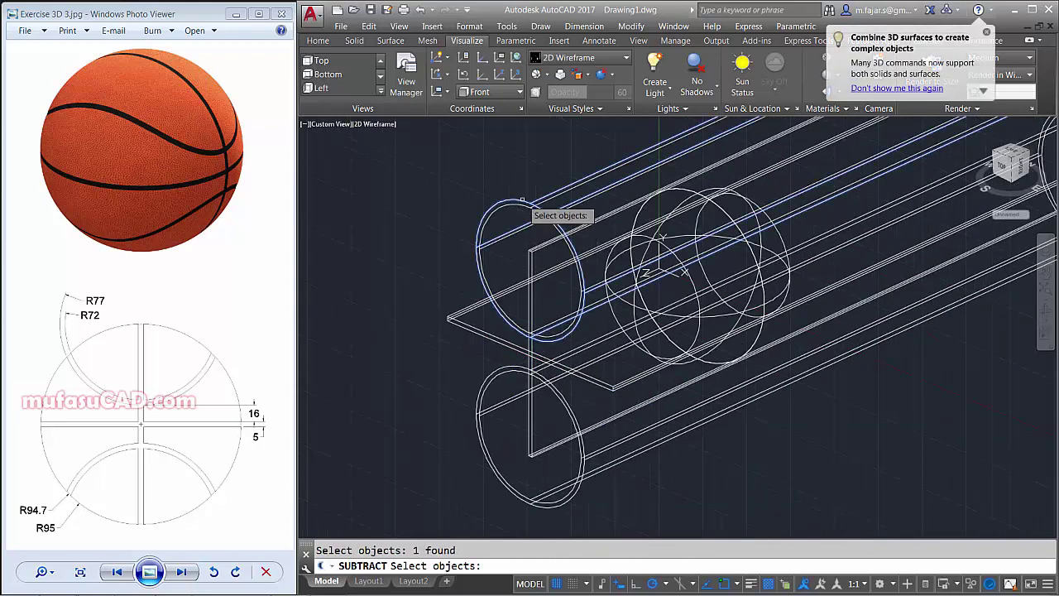
left_click(491, 373)
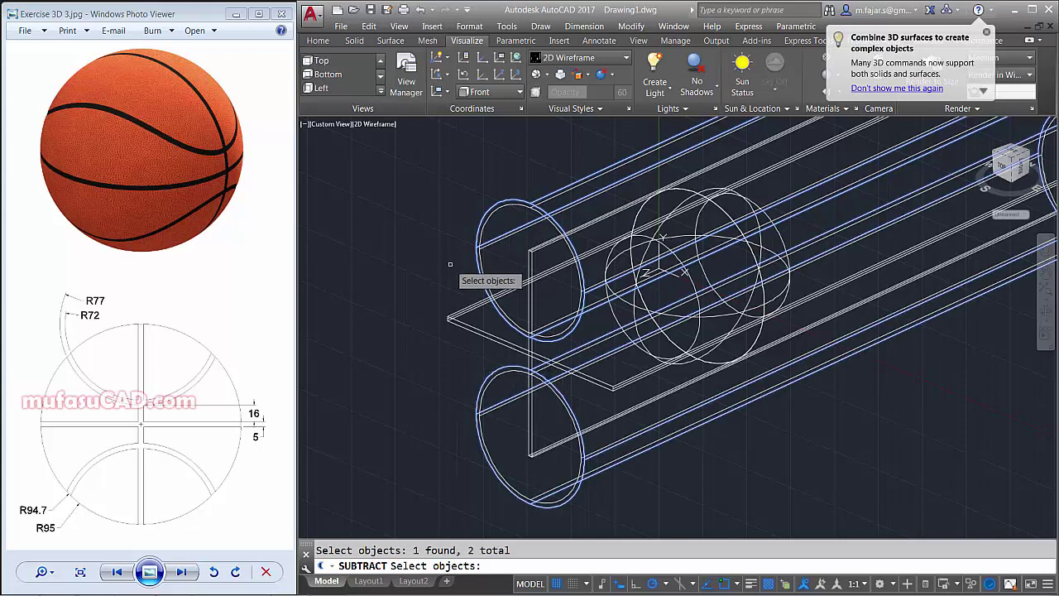
key("Return")
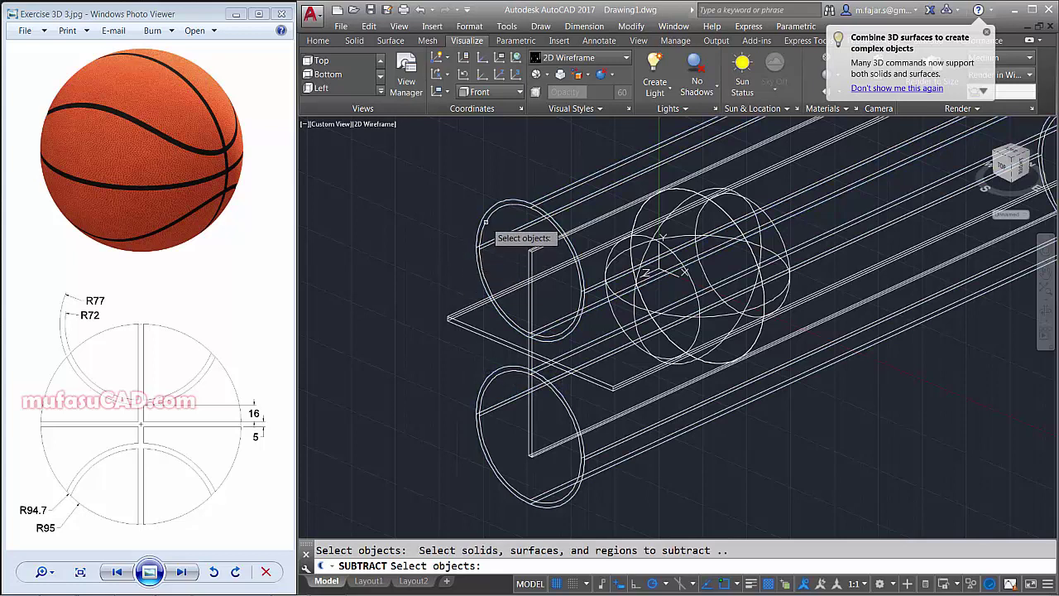
left_click(487, 222)
left_click(486, 392)
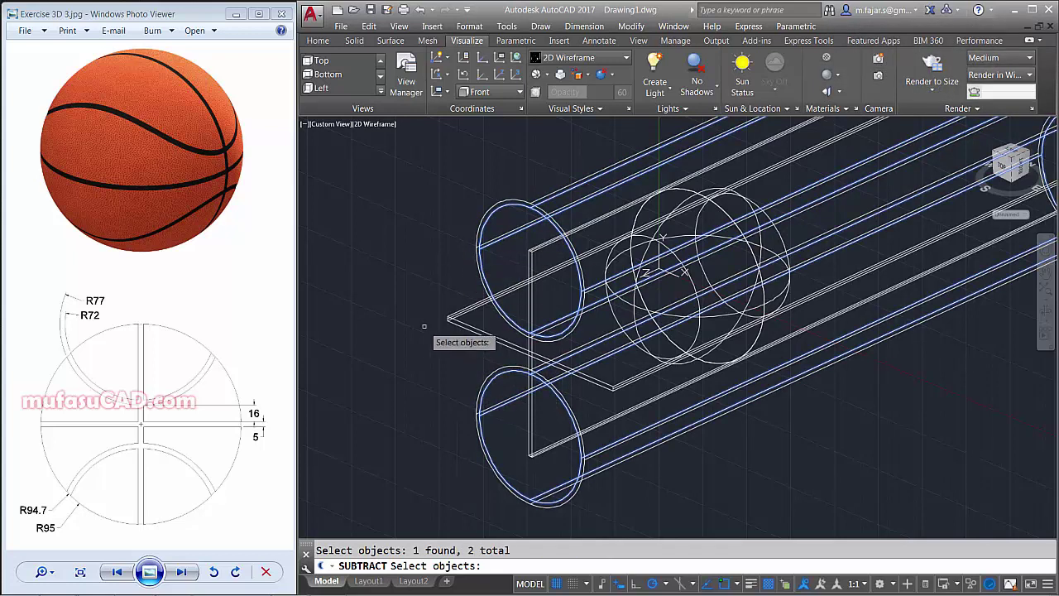
key("Return")
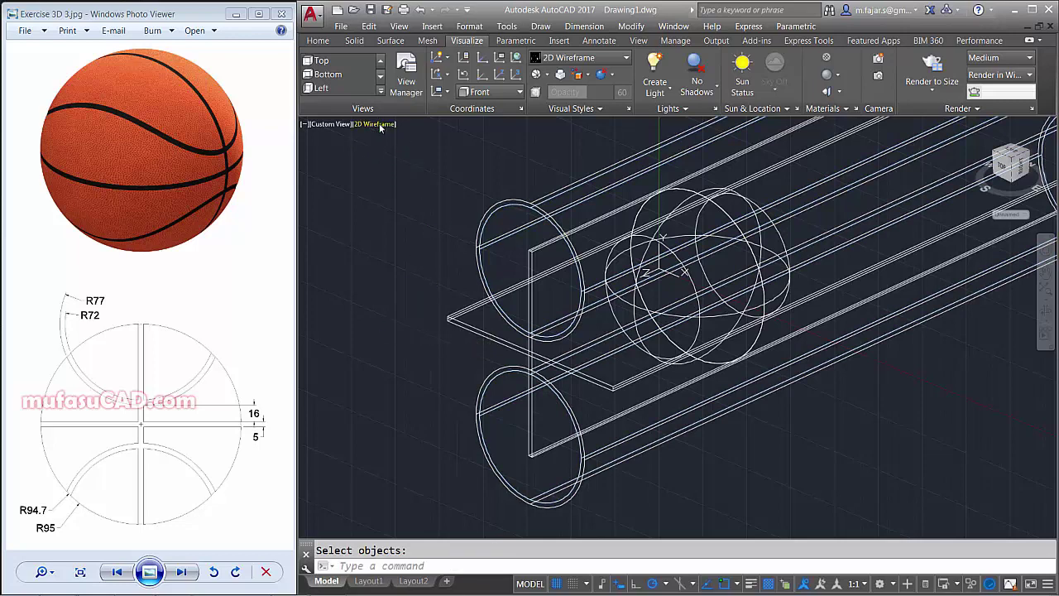
Shade the model in Realistic style and orbit to a side view
left_click(379, 124)
left_click(414, 195)
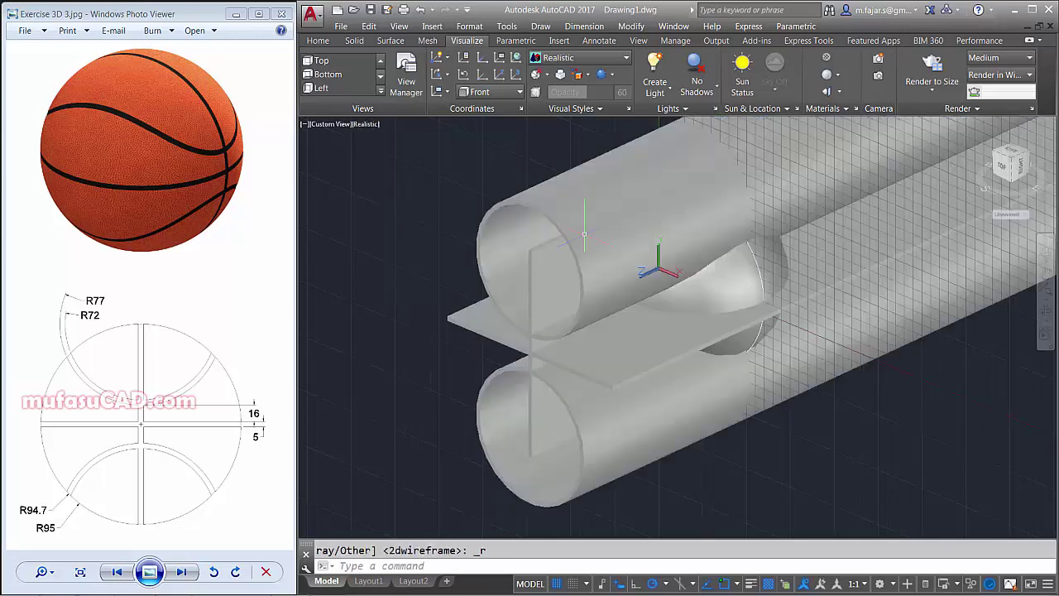
mouse_move(629, 248)
middle_mouse_down("shift")
mouse_move(720, 259)
mouse_move(724, 248)
mouse_move(688, 249)
middle_mouse_up("shift")
scroll(687, 249, "up", 1)
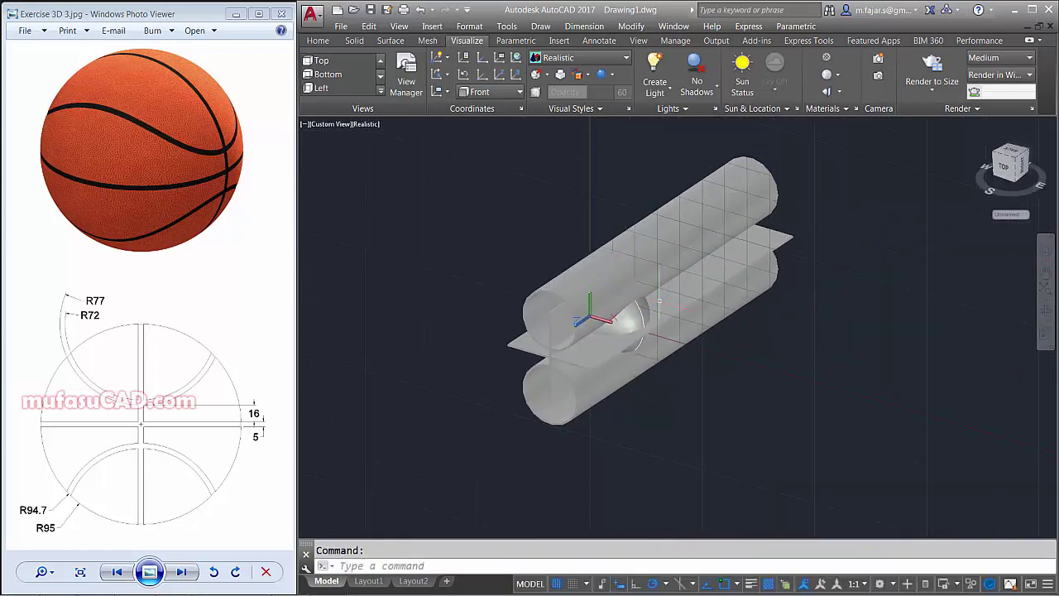
scroll(671, 281, "up", 1)
scroll(648, 324, "up", 1)
Subtract the window-selected cylinders and plane from the sphere to carve the seam grooves
type("su")
key("Return")
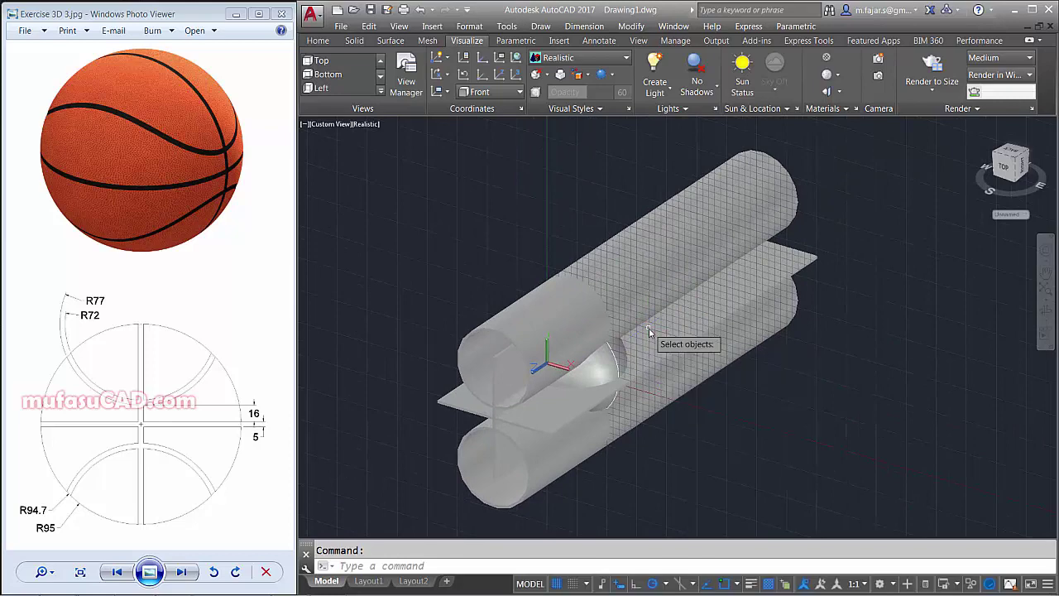
left_click(612, 373)
key("Return")
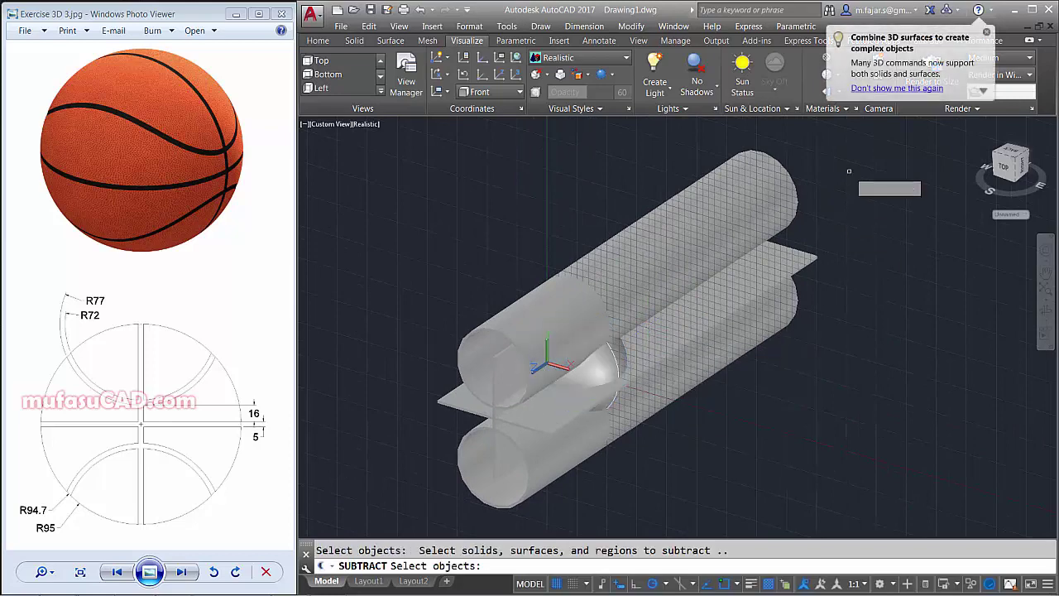
left_click(834, 134)
left_click(675, 407)
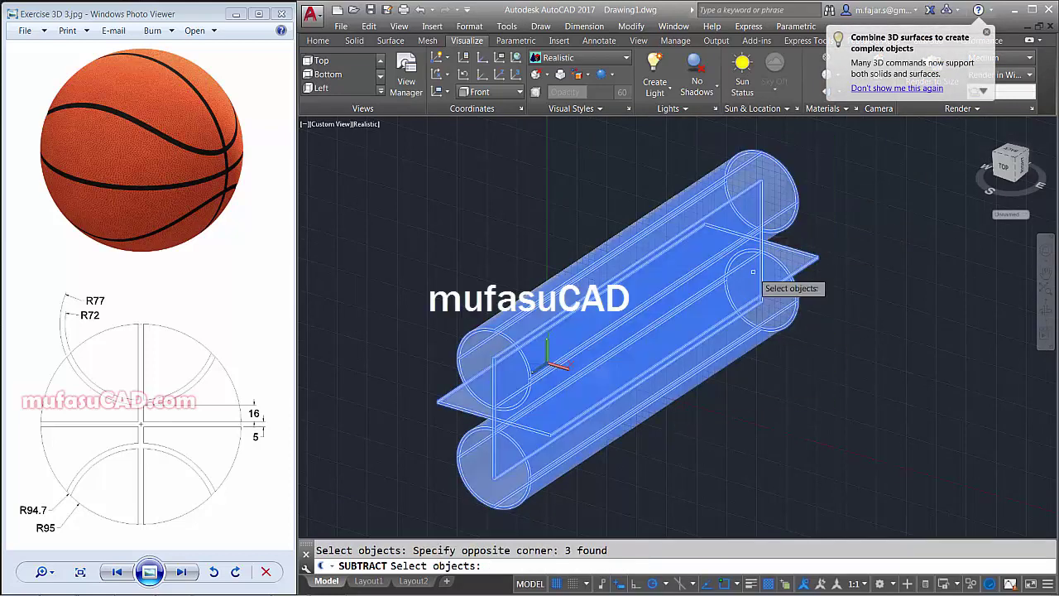
key("Return")
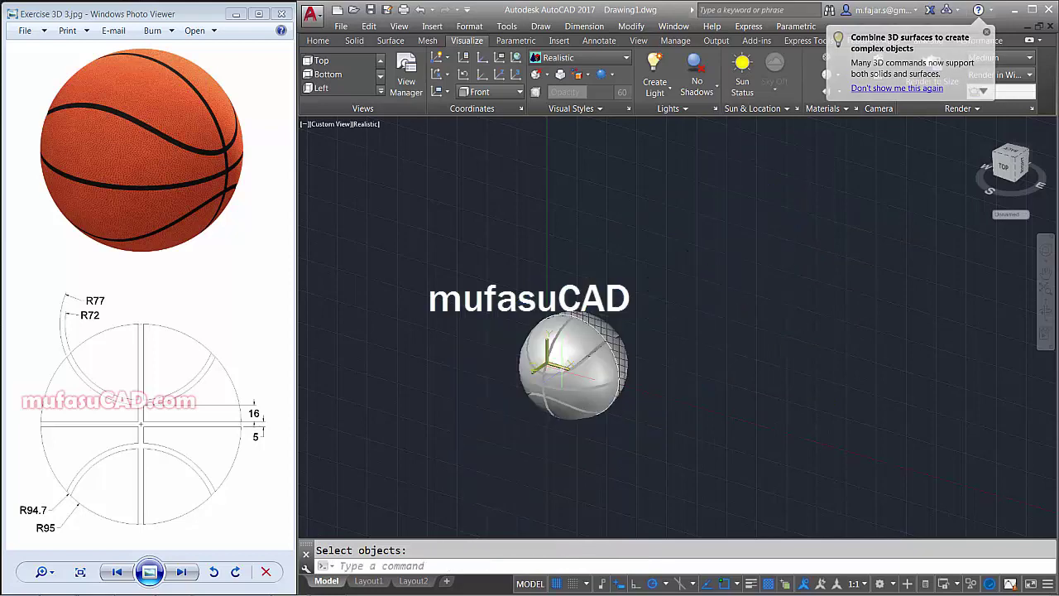
Delete the leftover extra sphere and centre the carved ball in view
middle_click_drag(720, 295, 645, 283, "shift")
scroll(645, 282, "up", 3)
scroll(646, 281, "up", 5)
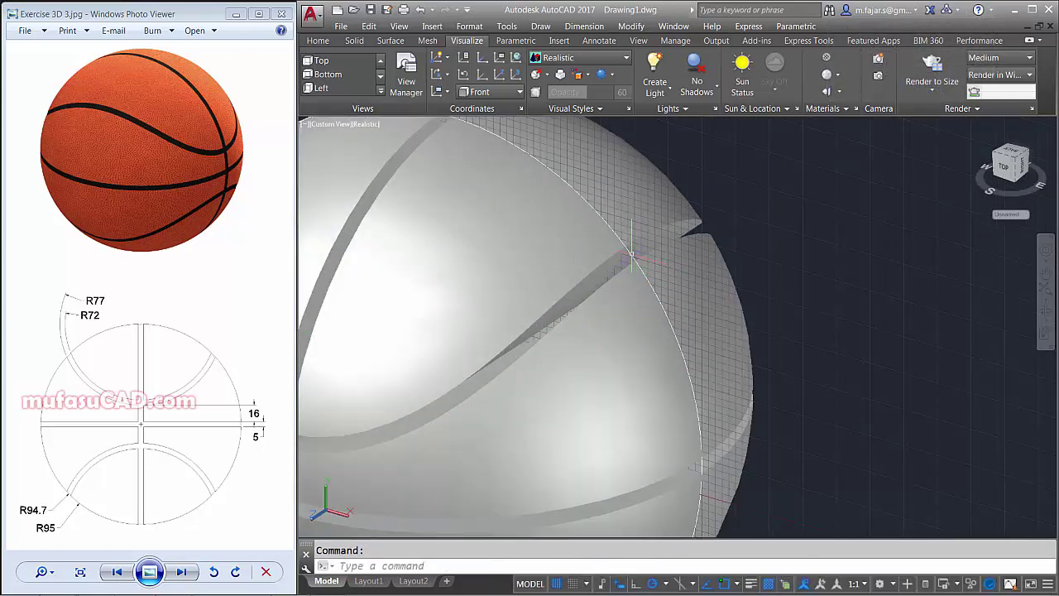
key("Delete")
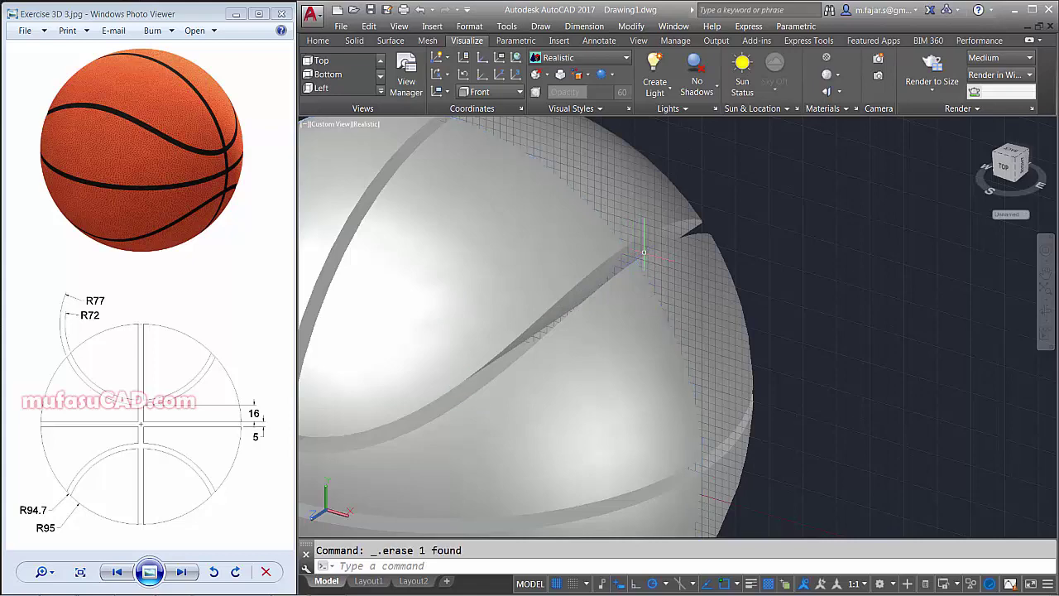
scroll(647, 249, "down", 5)
mouse_move(643, 356)
middle_mouse_down()
mouse_move(644, 318)
mouse_move(732, 254)
mouse_move(597, 365)
mouse_move(617, 319)
mouse_move(513, 231)
middle_mouse_up()
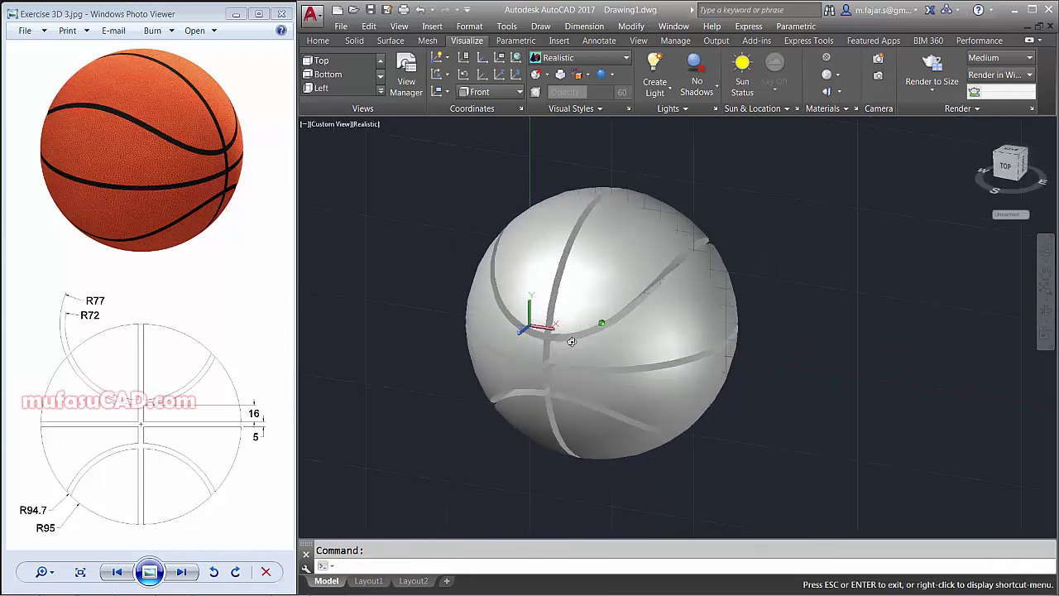
Switch the viewport to the Front view in 2D Wireframe style
left_click(326, 125)
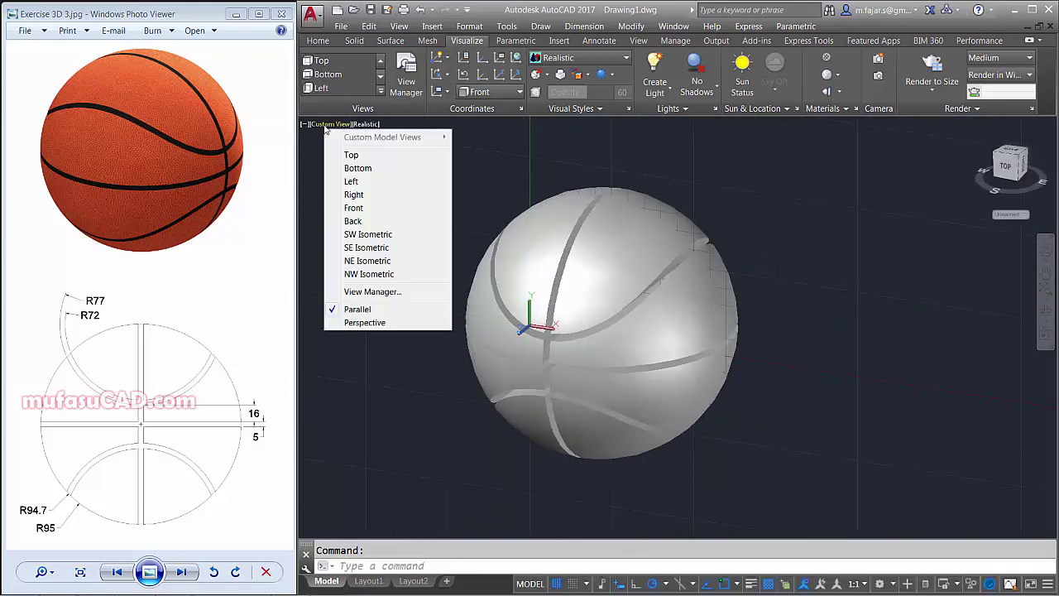
left_click(352, 207)
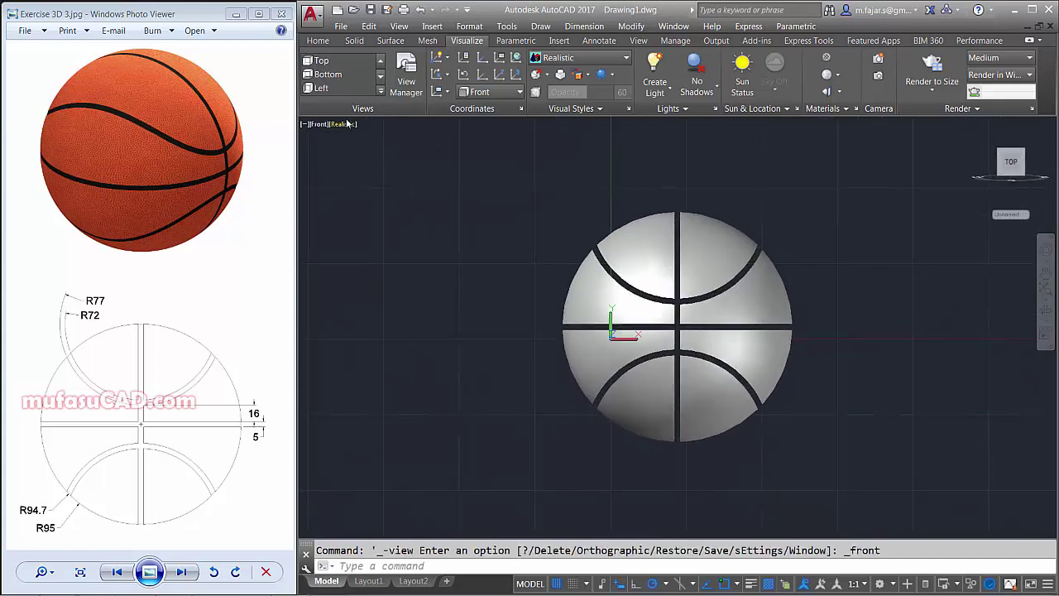
left_click(349, 123)
left_click(379, 157)
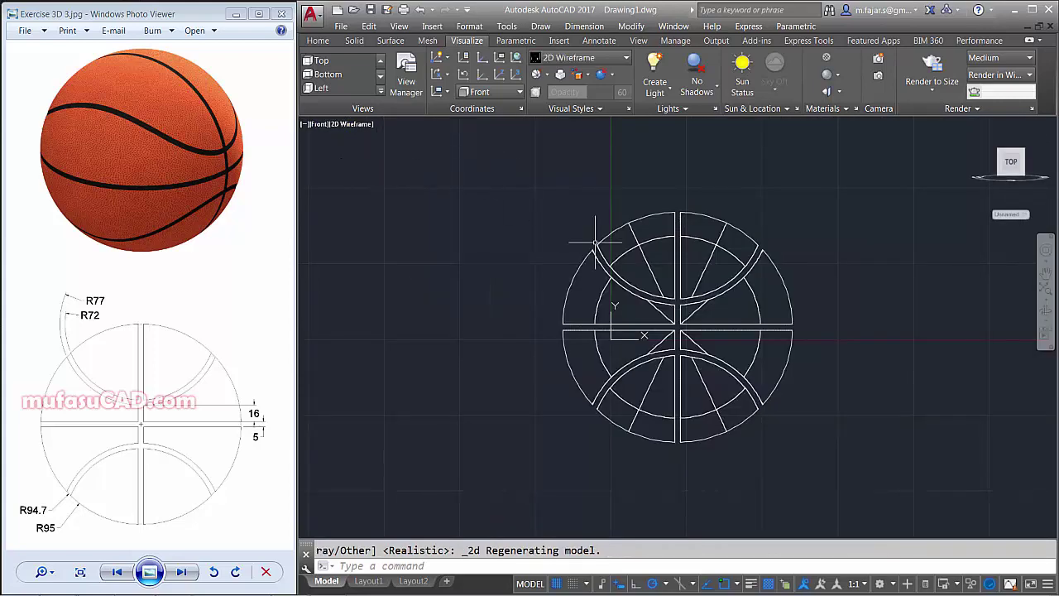
Set the ball's colour to index 30 orange through its Properties
left_click(667, 169)
left_click(622, 214)
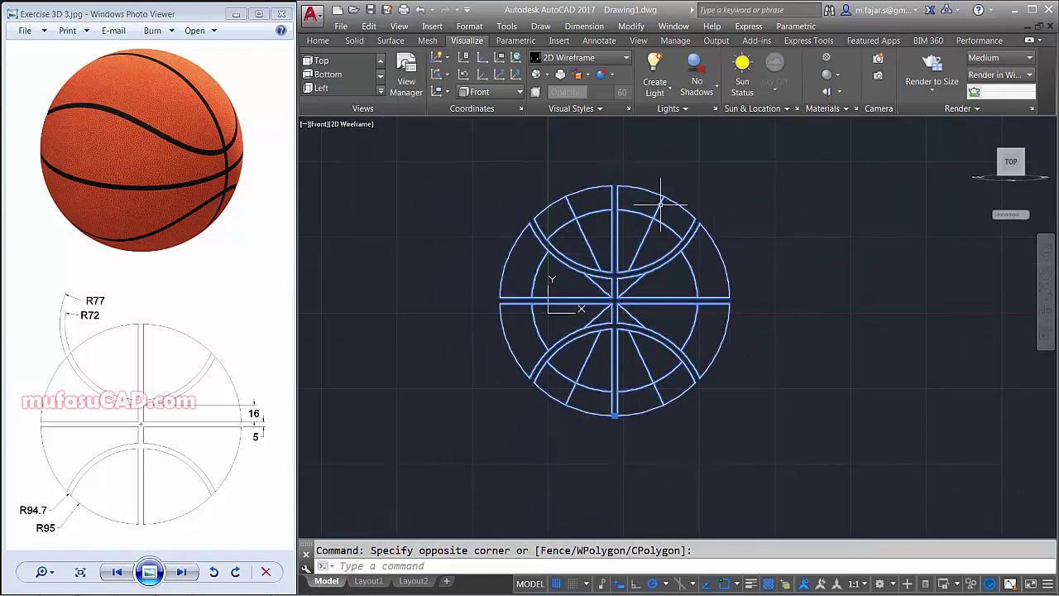
right_click(639, 194)
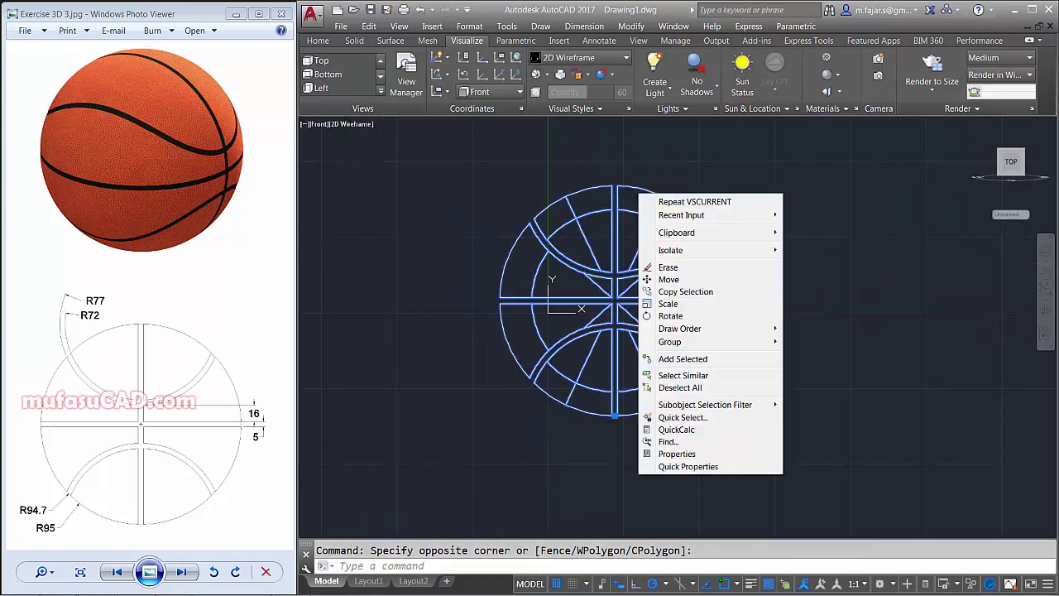
left_click(681, 456)
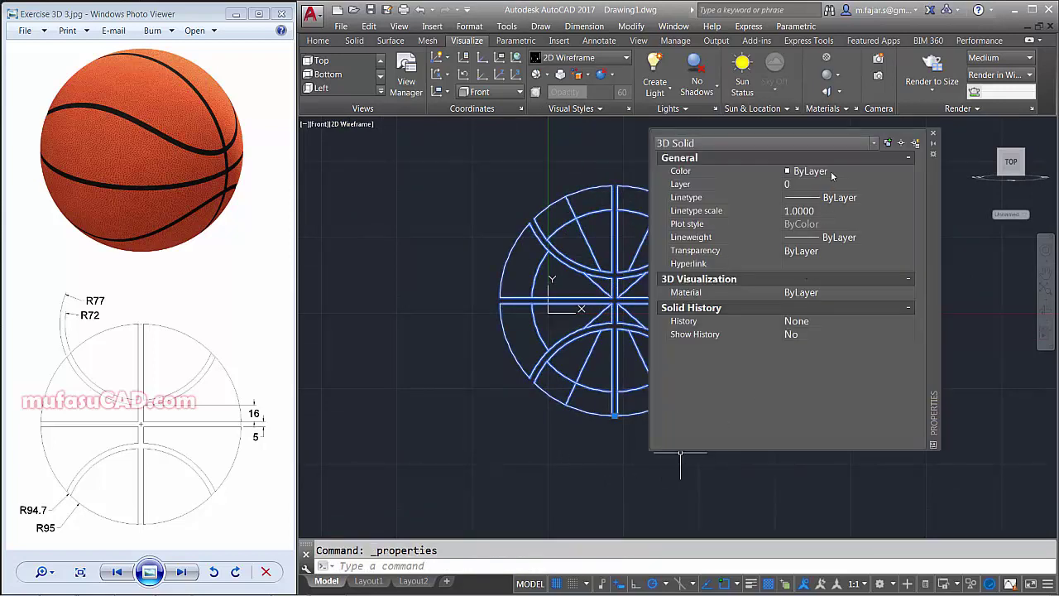
left_click(909, 172)
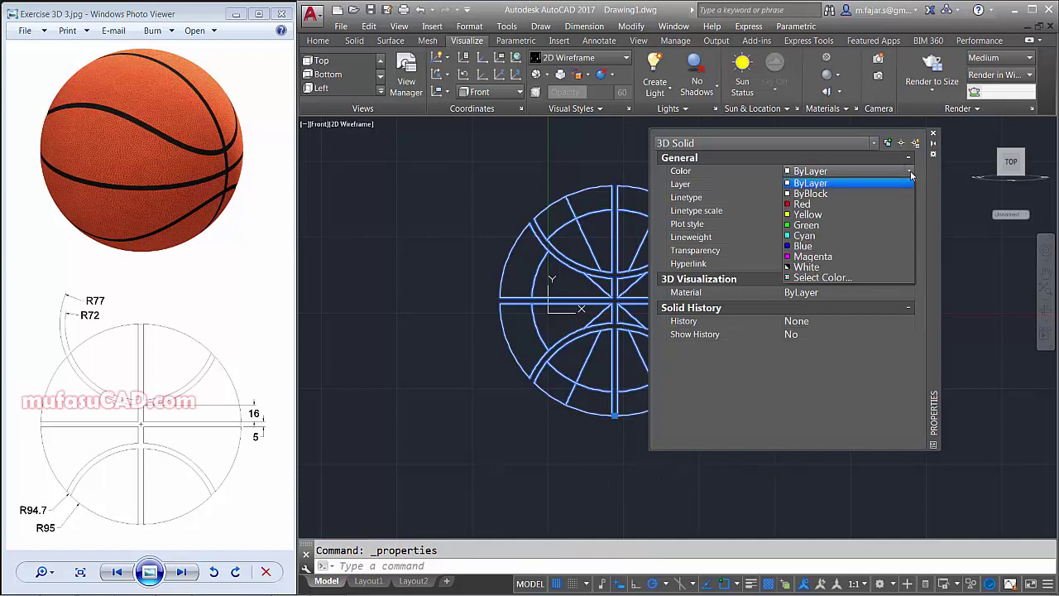
left_click(823, 278)
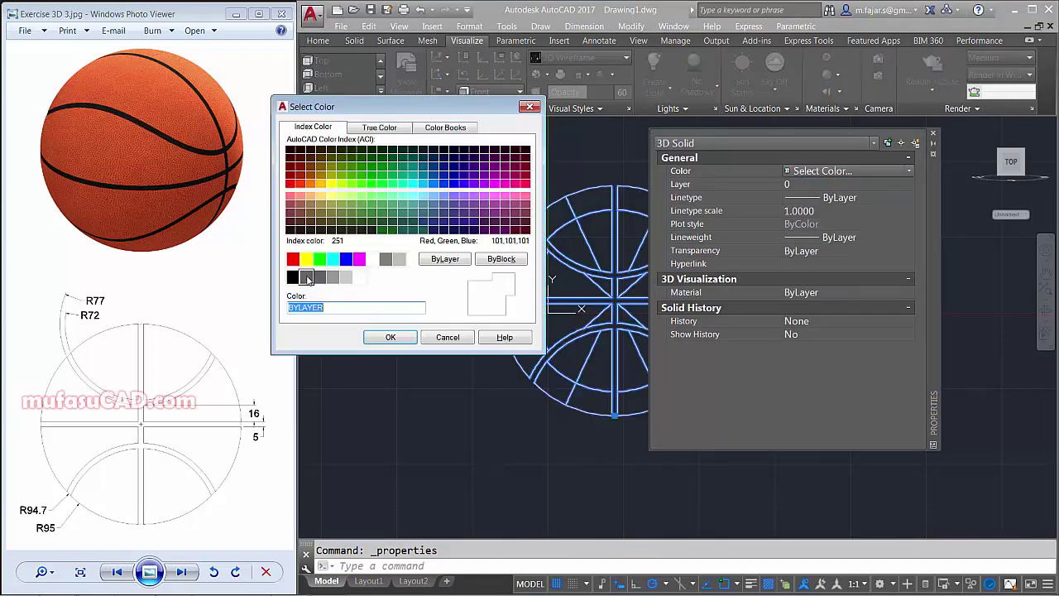
left_click(313, 183)
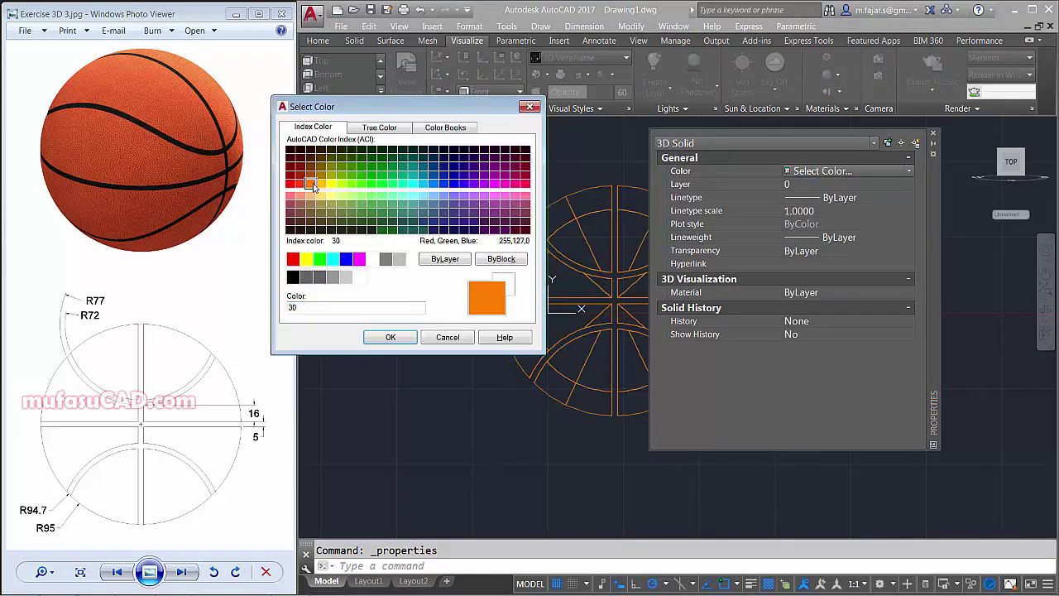
left_click(404, 341)
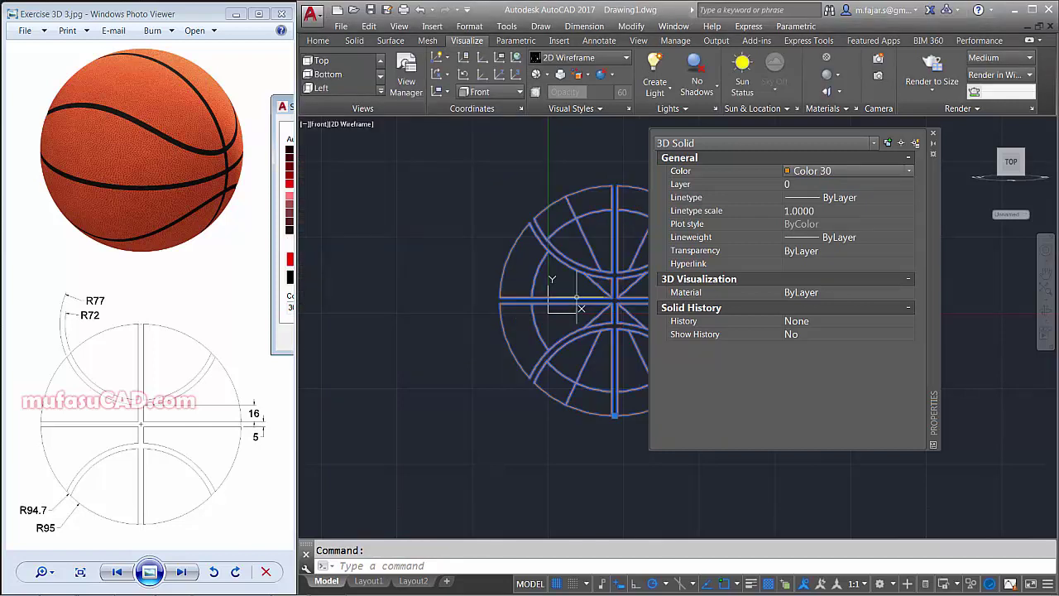
Draw a radius-94.7 sphere centred at the ball's centre and select it
left_click(935, 135)
scroll(612, 323, "up", 4)
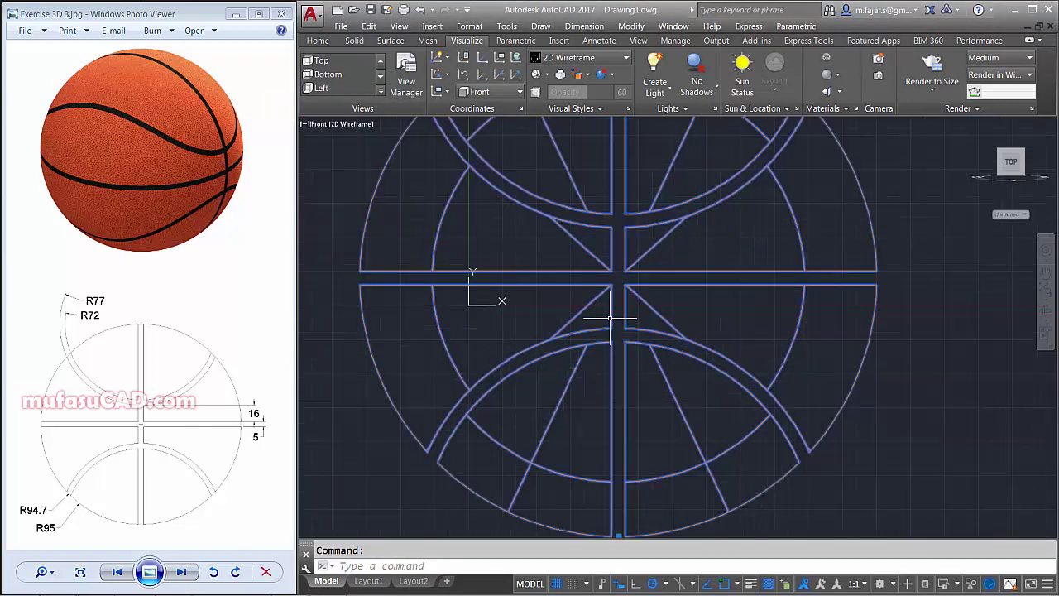
type("sP")
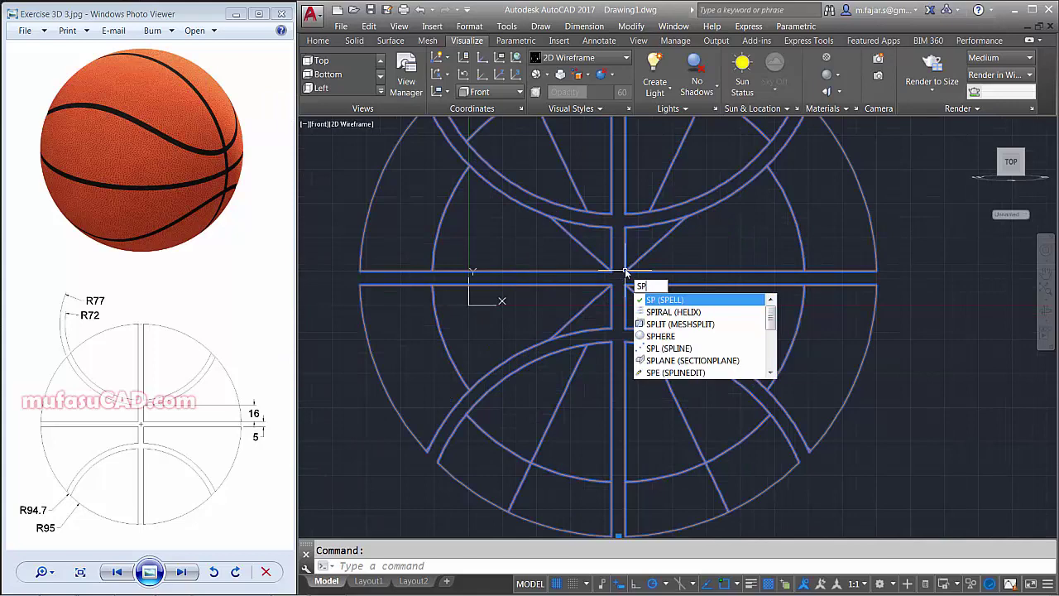
type("He")
key("Return")
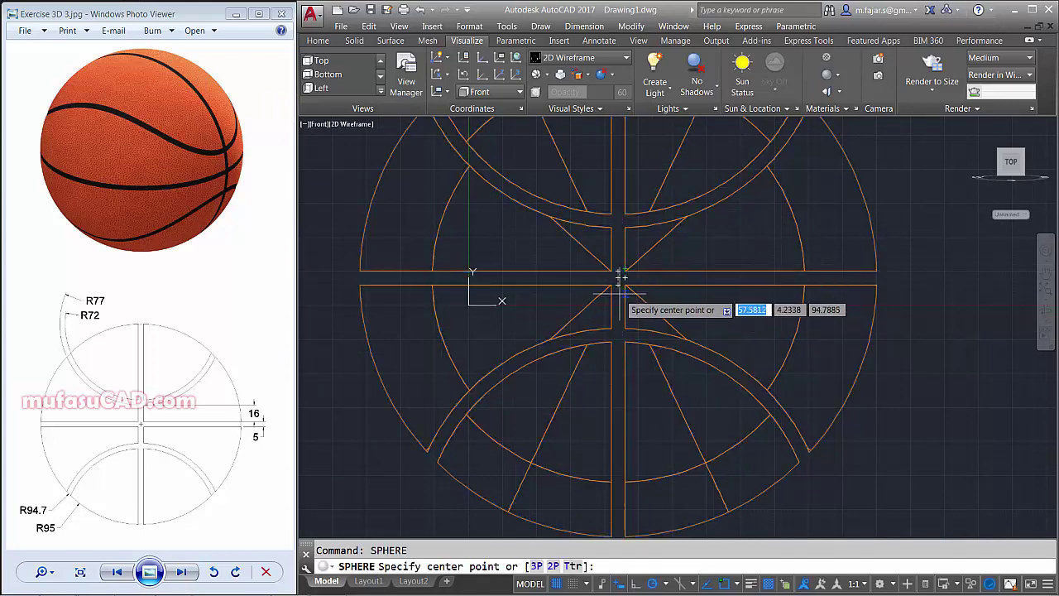
scroll(627, 271, "up", 1)
left_click(627, 270)
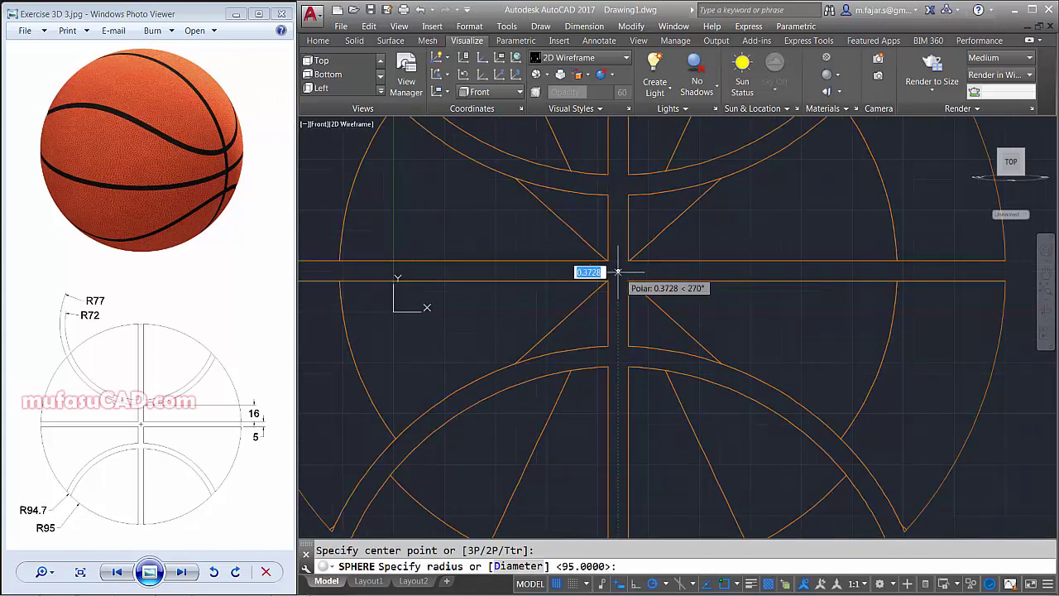
scroll(579, 282, "down", 2)
scroll(579, 282, "down", 1)
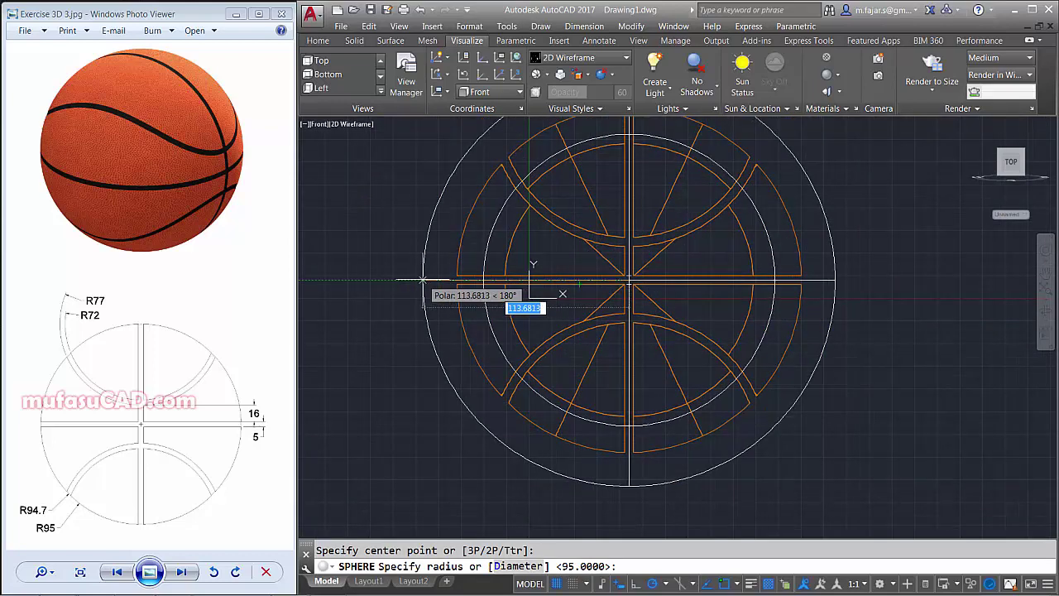
type("94.7")
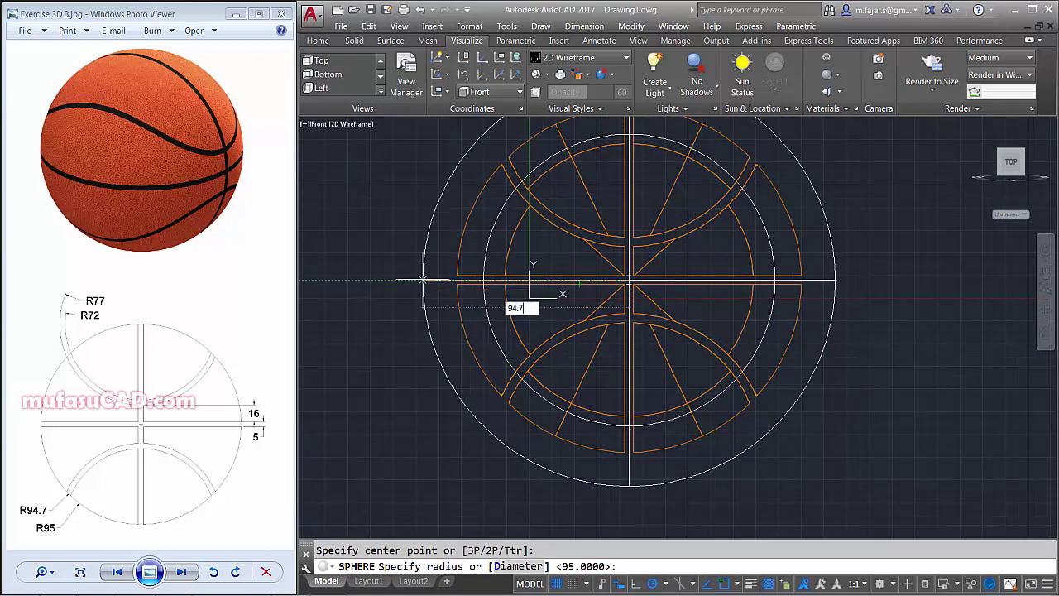
key("Return")
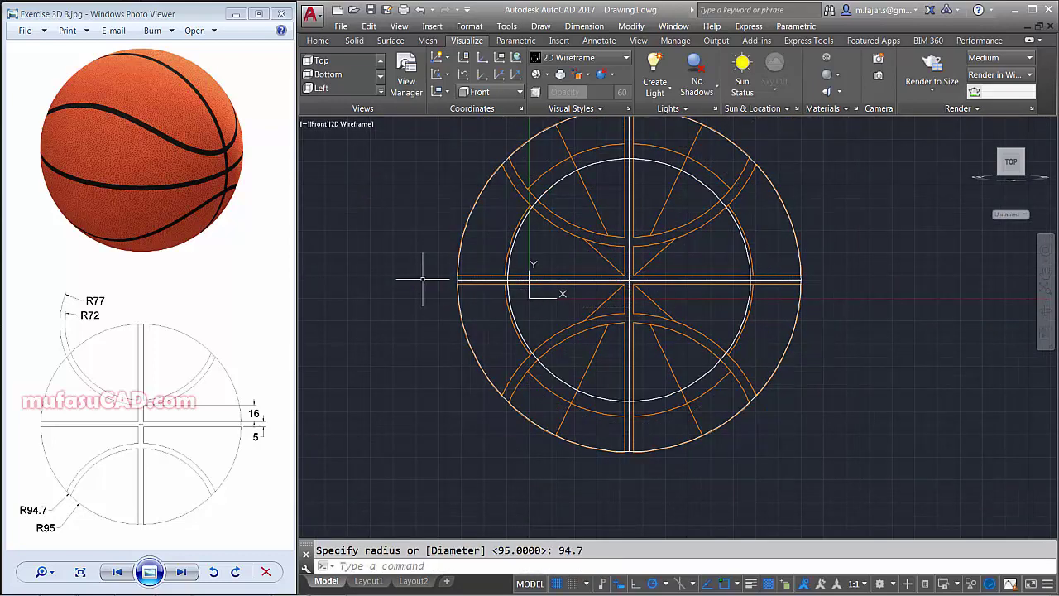
scroll(516, 243, "up", 1)
scroll(604, 244, "up", 1)
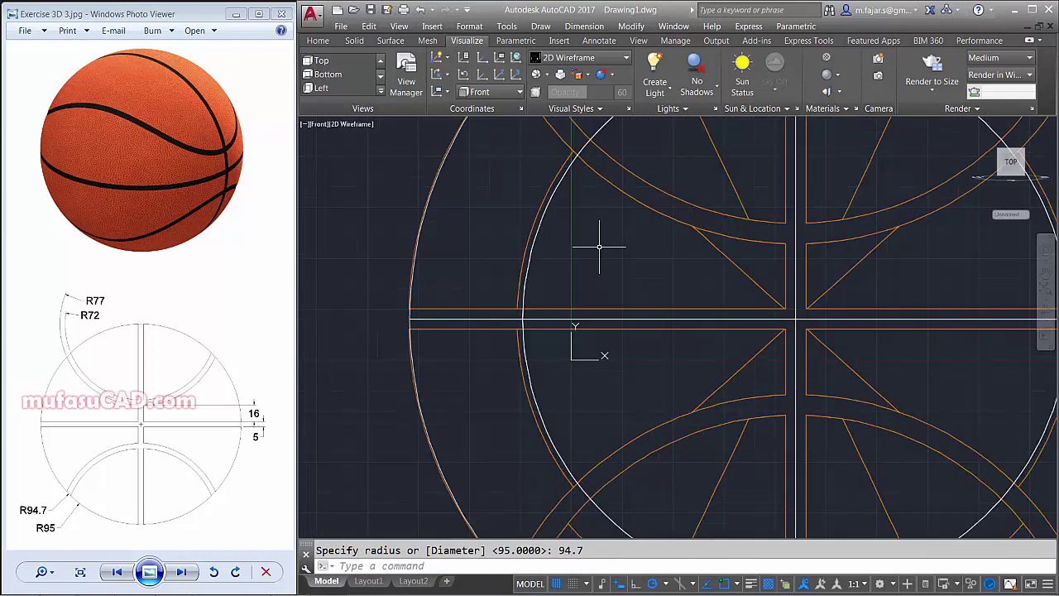
left_click(539, 231)
Set the inner sphere's colour to dark grey index 251 in Properties
scroll(598, 262, "down", 1)
scroll(530, 250, "down", 1)
right_click(492, 193)
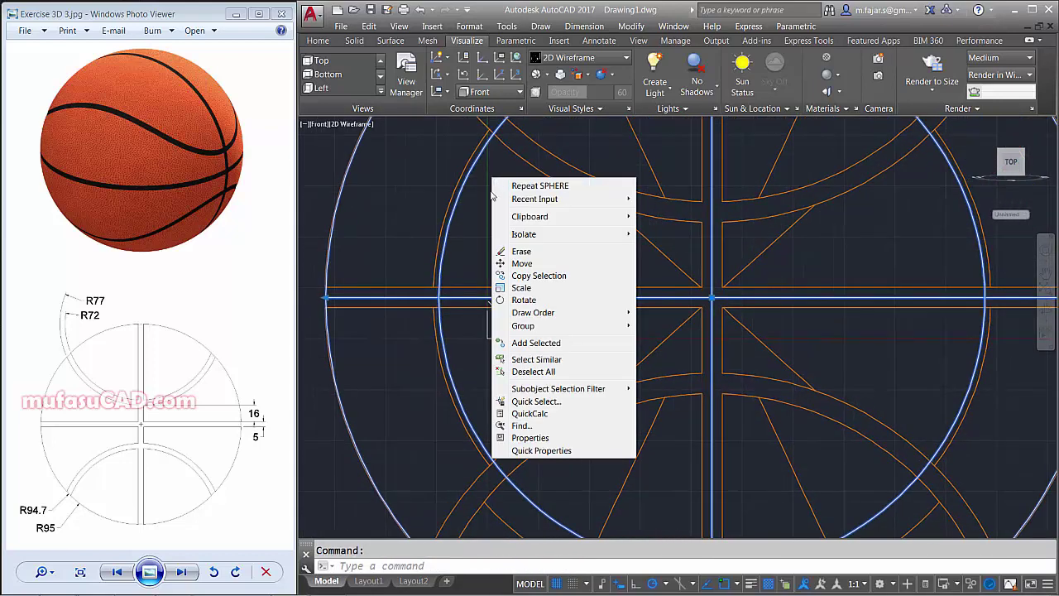
left_click(531, 437)
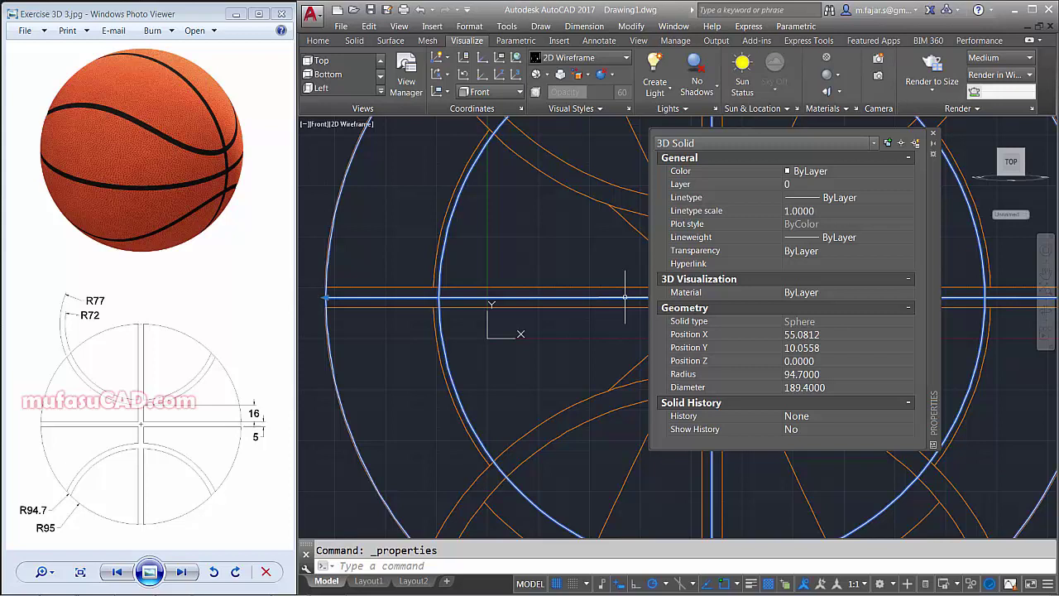
left_click(897, 172)
left_click(909, 172)
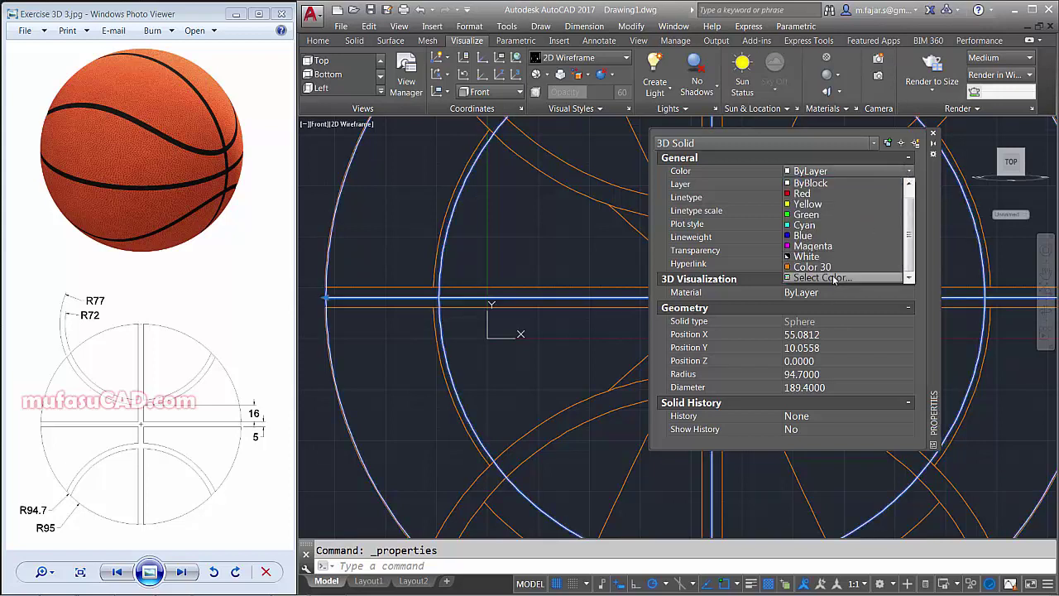
left_click(836, 278)
left_click(306, 277)
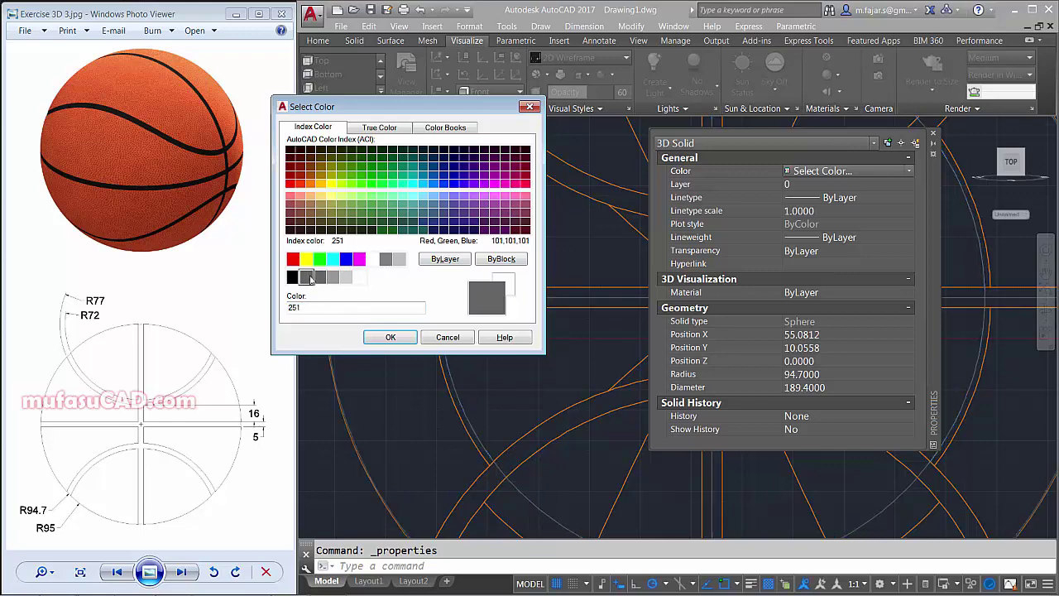
left_click(390, 337)
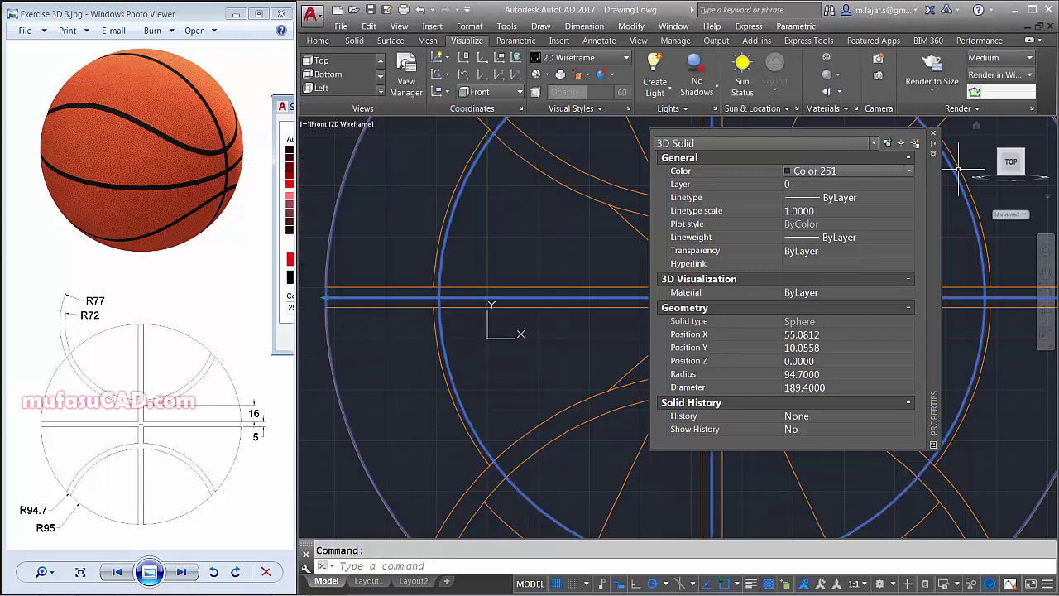
Close the Properties palette, clear the selection and zoom out to the whole ball
left_click(932, 133)
key("Escape")
scroll(824, 239, "down", 2)
scroll(726, 293, "down", 2)
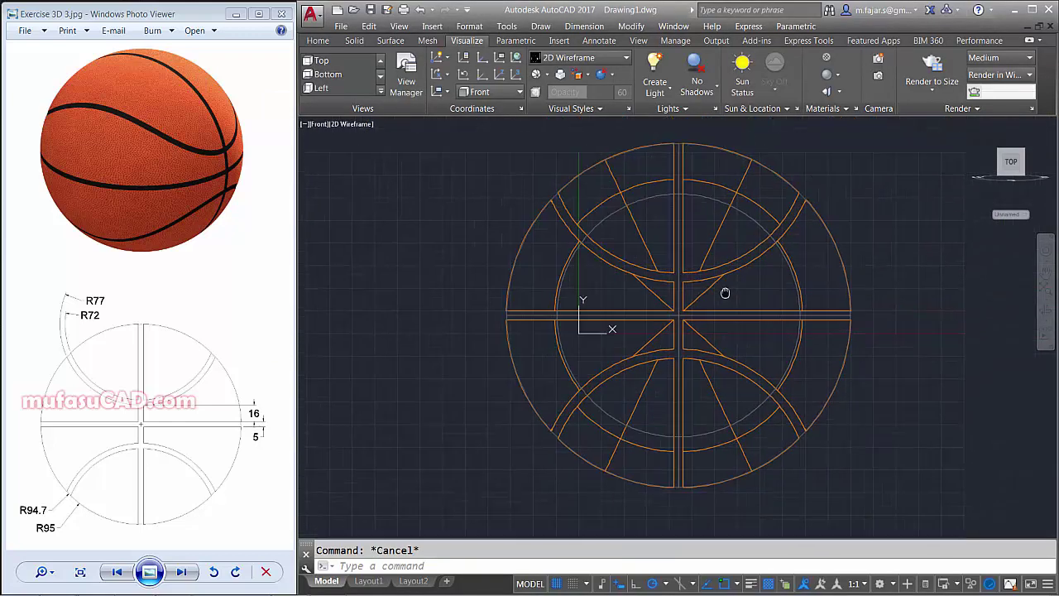
Shade the ball in Realistic style and orbit to a tilted 3D angle
left_click(347, 125)
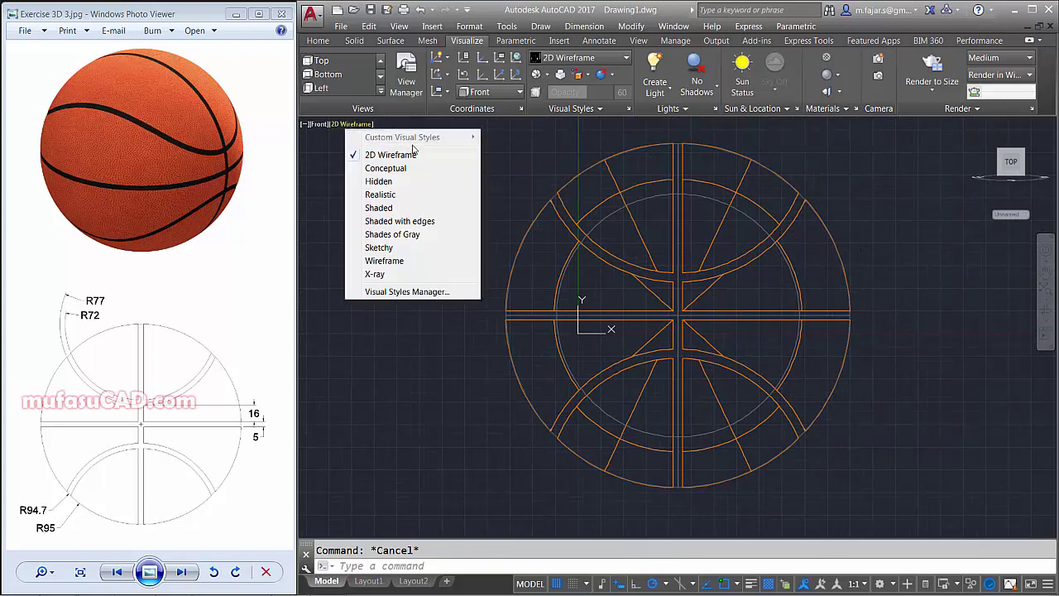
left_click(380, 194)
scroll(756, 277, "down", 2)
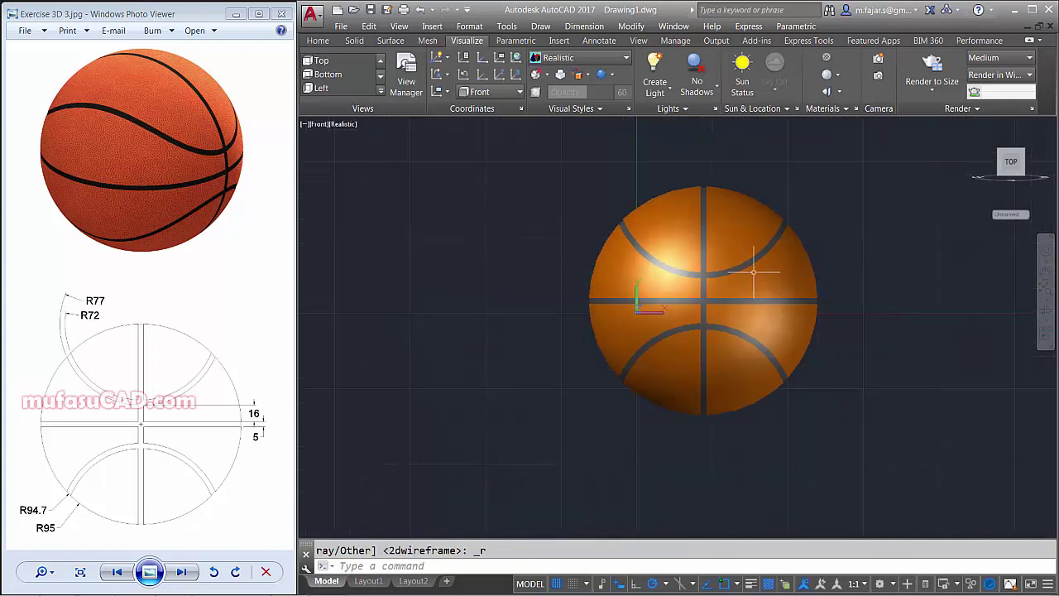
middle_click_drag(756, 277, 712, 293)
middle_click_drag(802, 294, 710, 316, "shift")
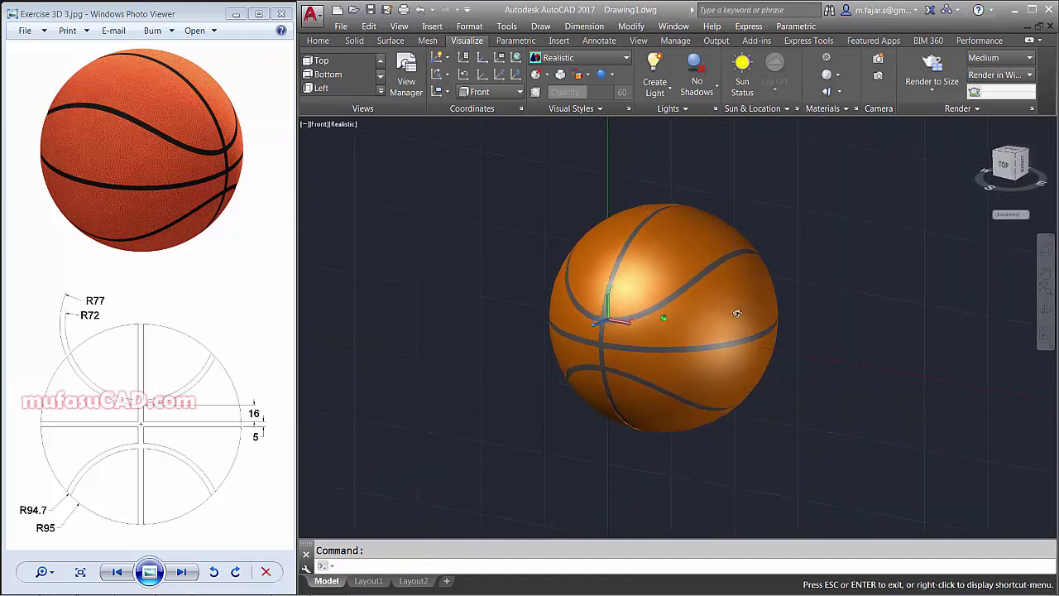
middle_click_drag(710, 316, 716, 284, "shift")
type("facetress")
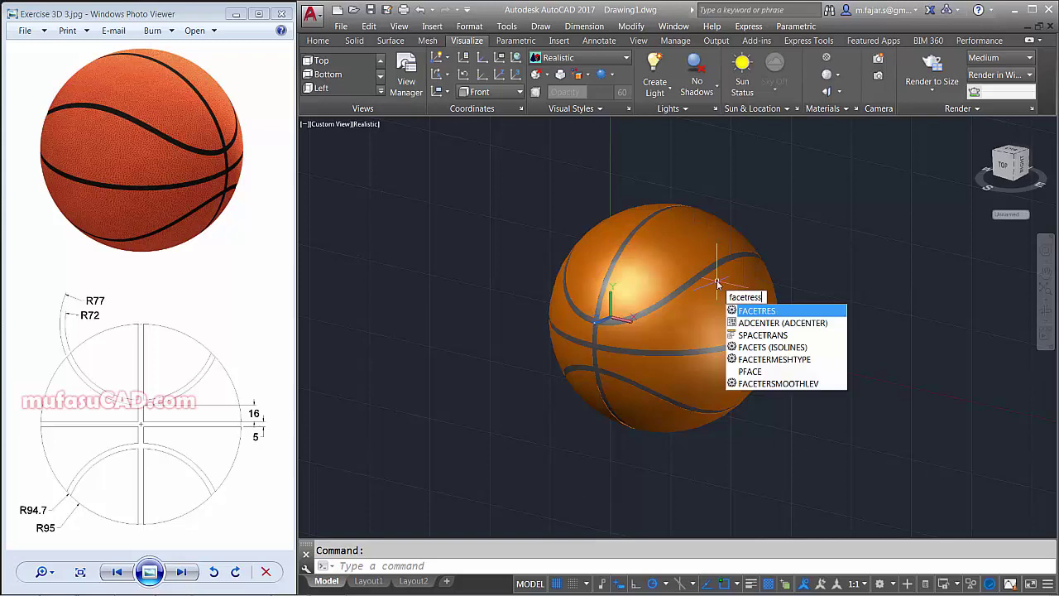
Set FACETRES to 10 for smoother curved surfaces
key("Return")
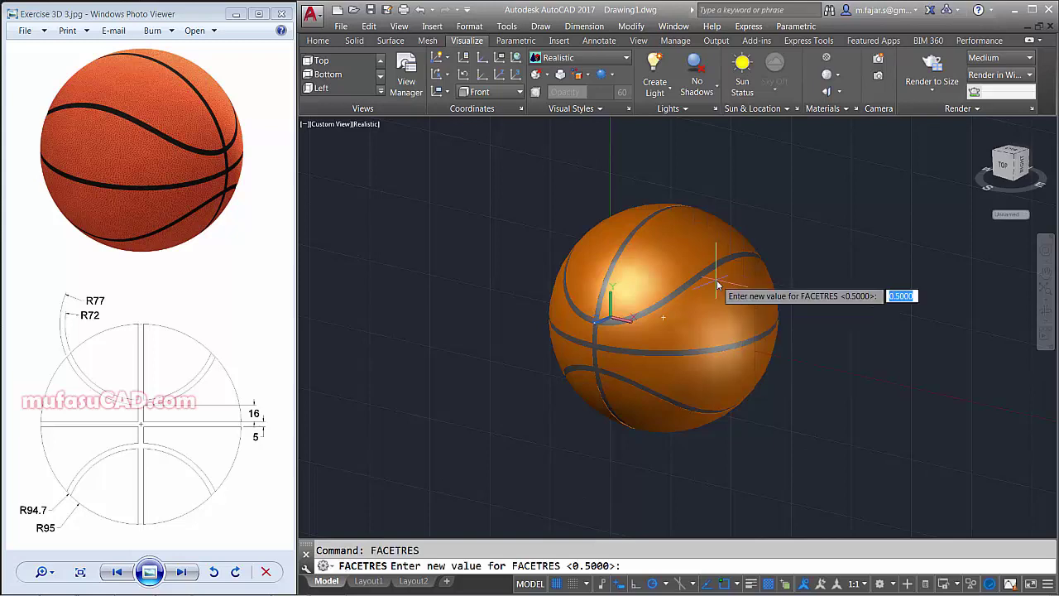
type("0")
key("Return")
type("rm")
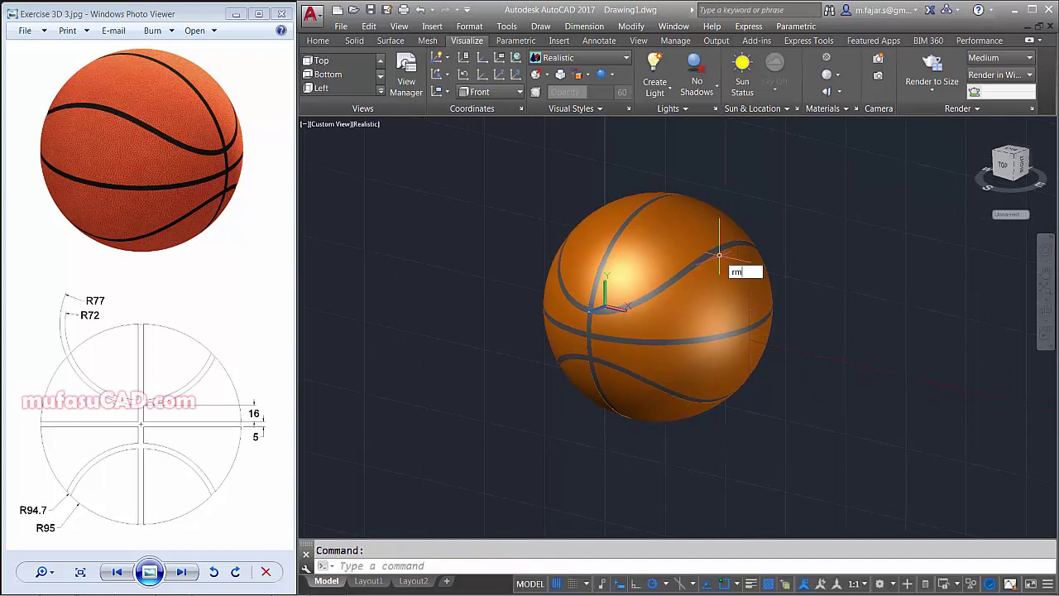
Duplicate the Global material as 'basketball texture' and open it for editing
type("at")
key("Return")
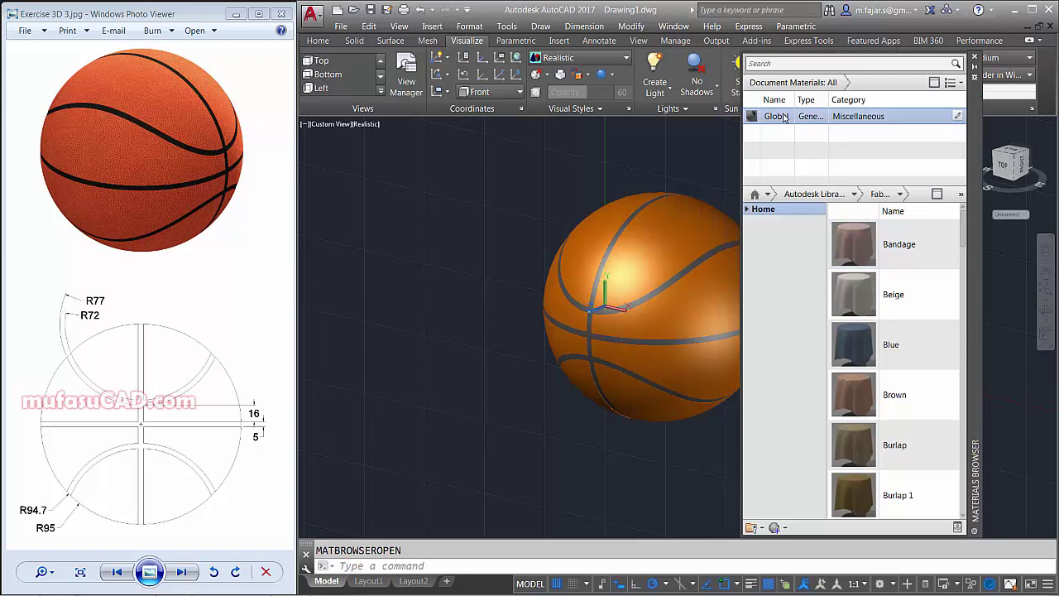
right_click(783, 117)
left_click(824, 172)
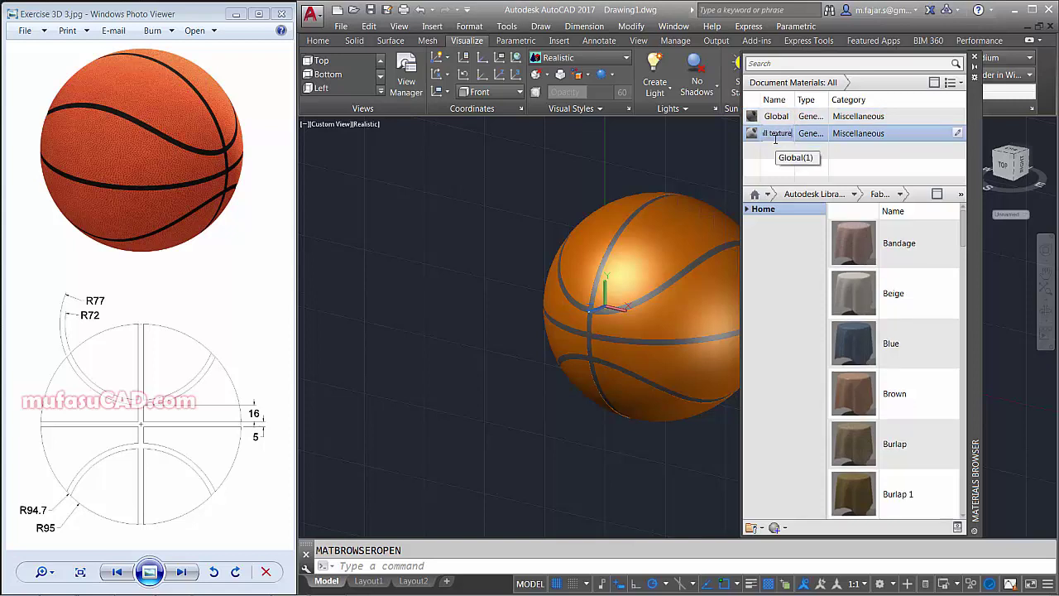
key("Return")
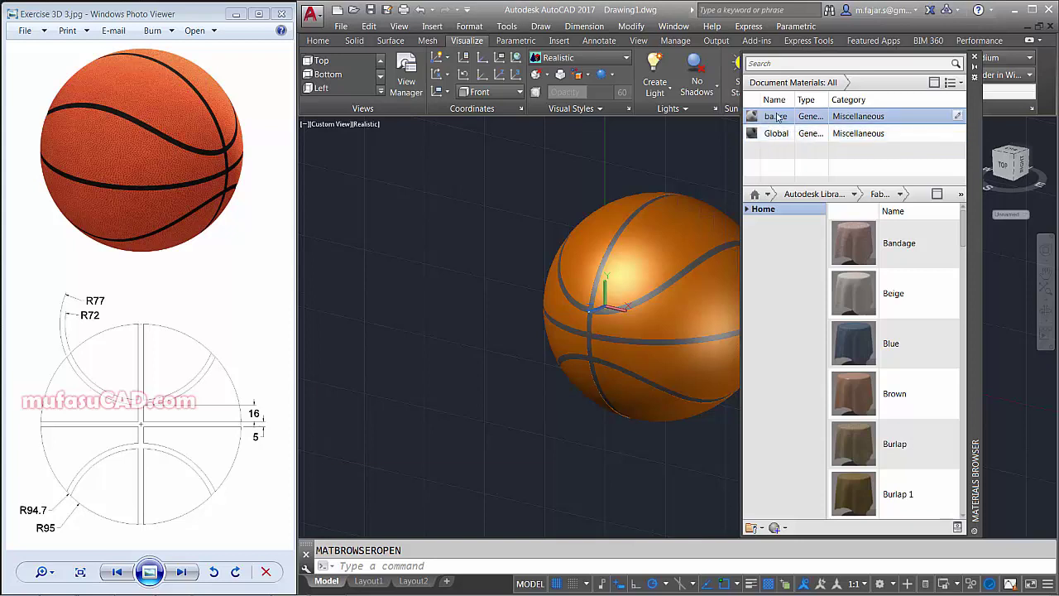
double_click(776, 117)
Load Basketball.jpg as the material image with a 0.40 in texture sample size
left_click(484, 283)
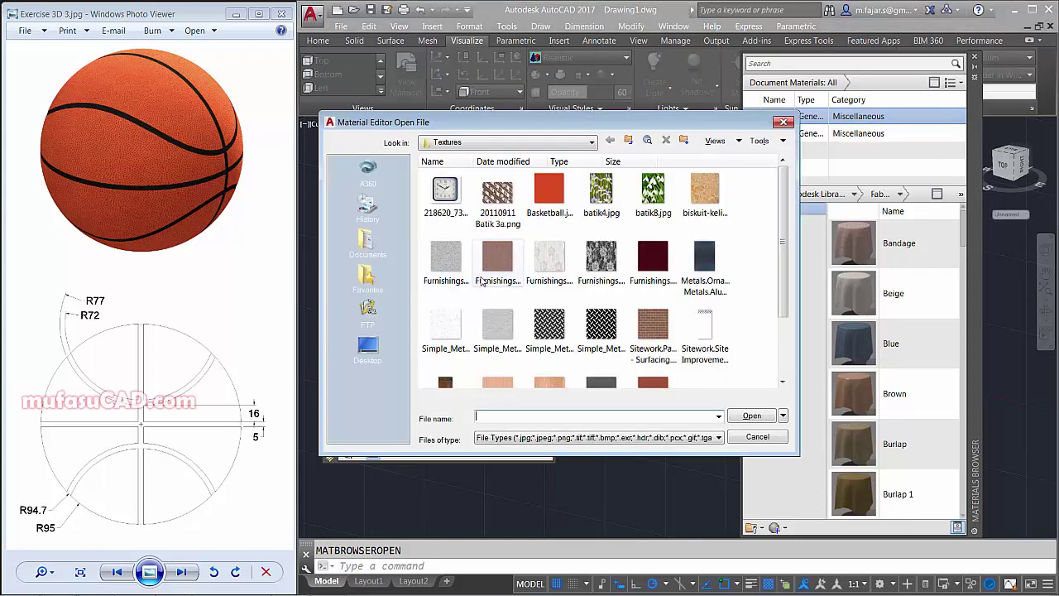
left_click(554, 197)
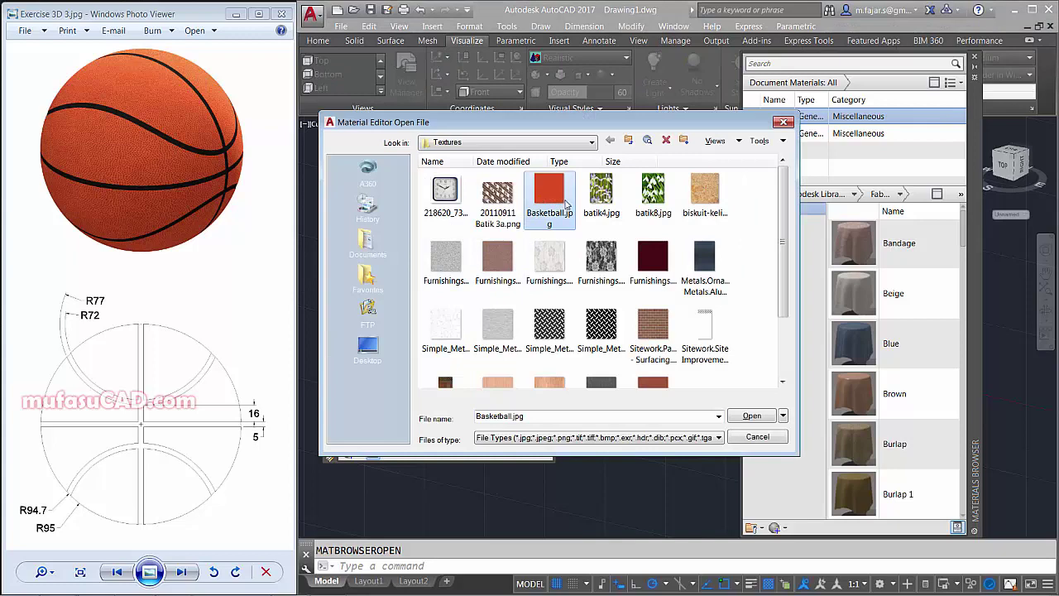
mouse_move(549, 197)
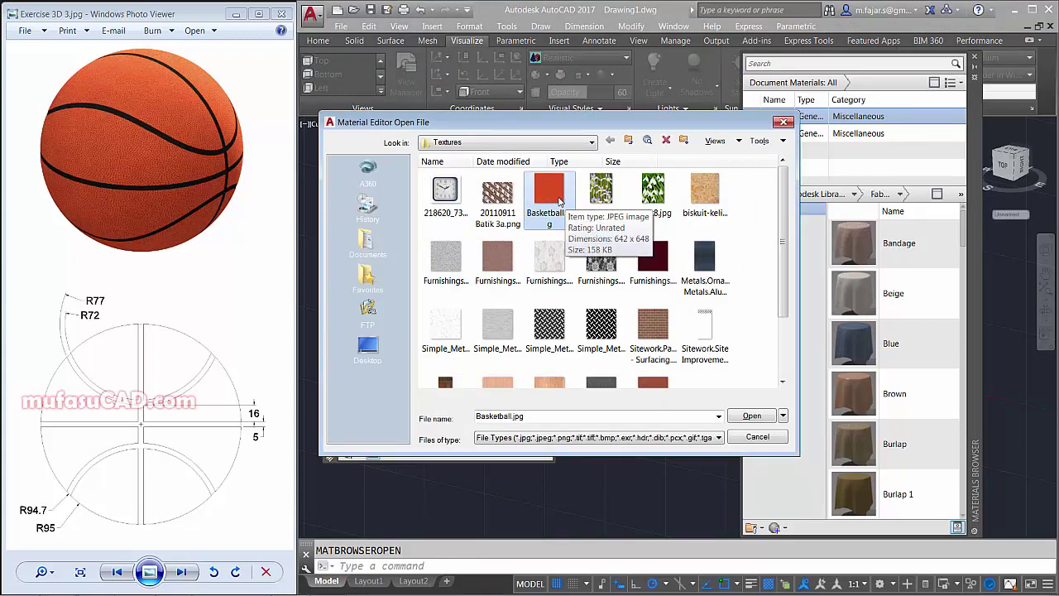
left_click(752, 416)
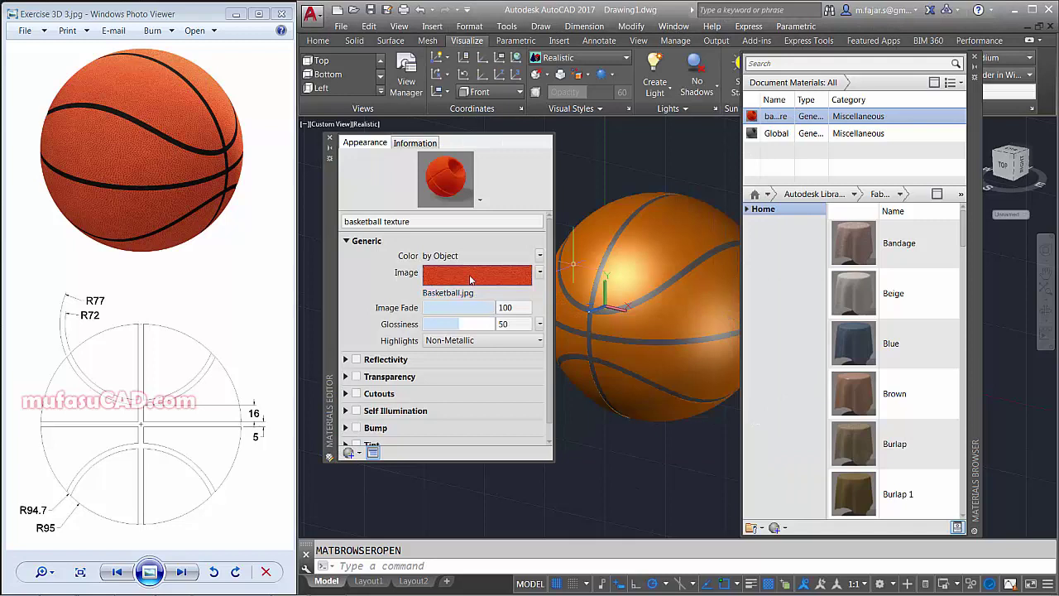
left_click(470, 280)
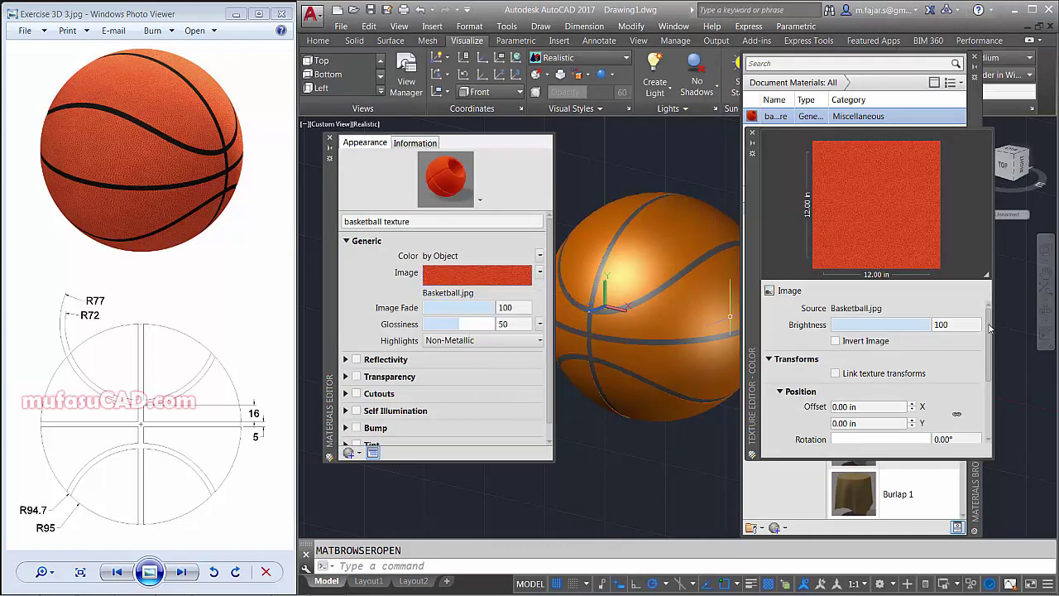
left_click_drag(990, 329, 996, 388)
double_click(880, 368)
type("0.4")
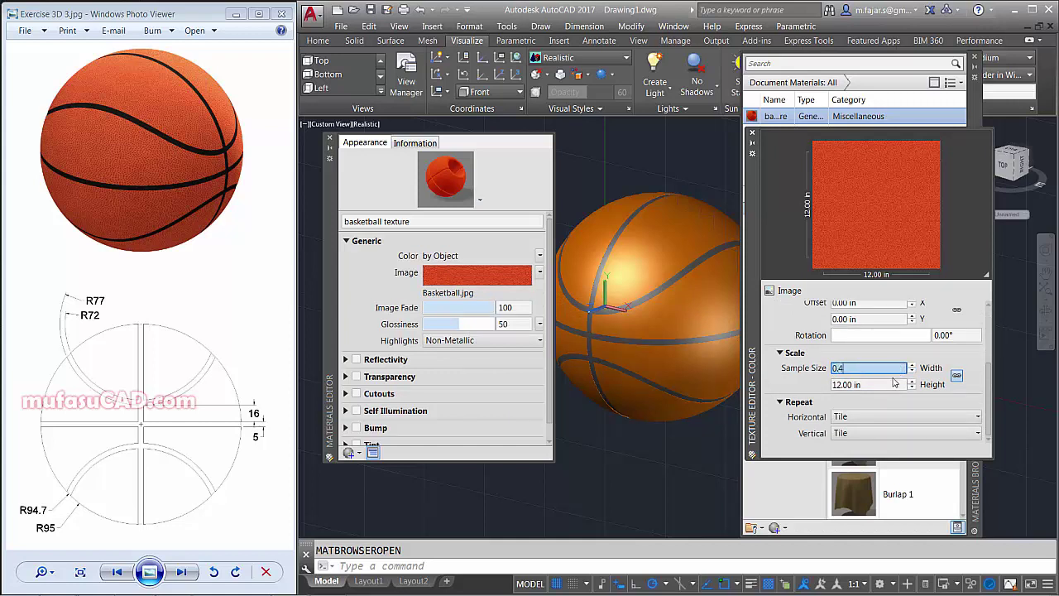
key("Tab")
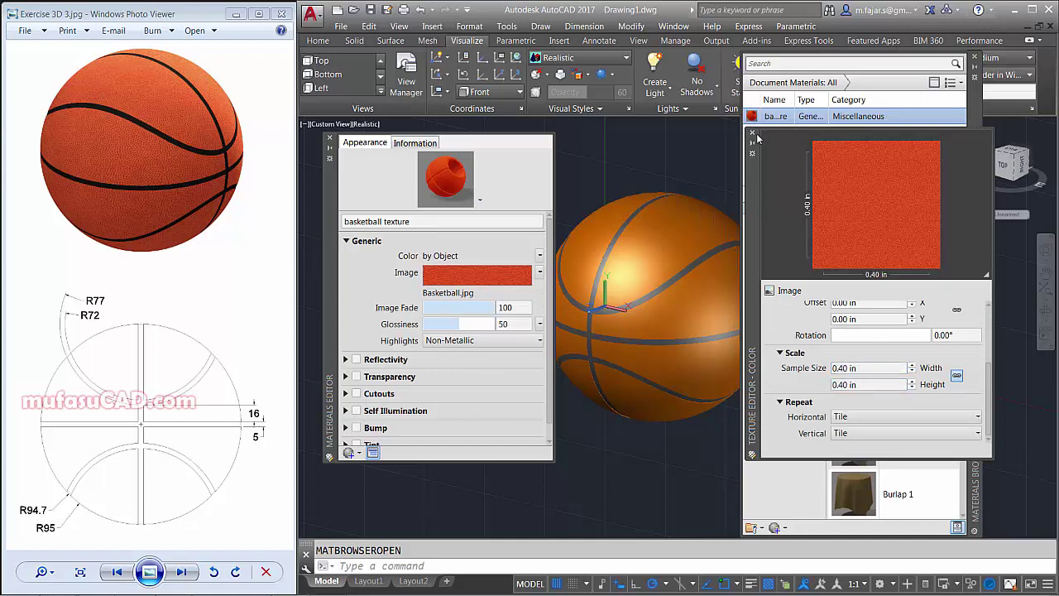
left_click(753, 134)
Assign the basketball texture material to the ball
left_click(660, 252)
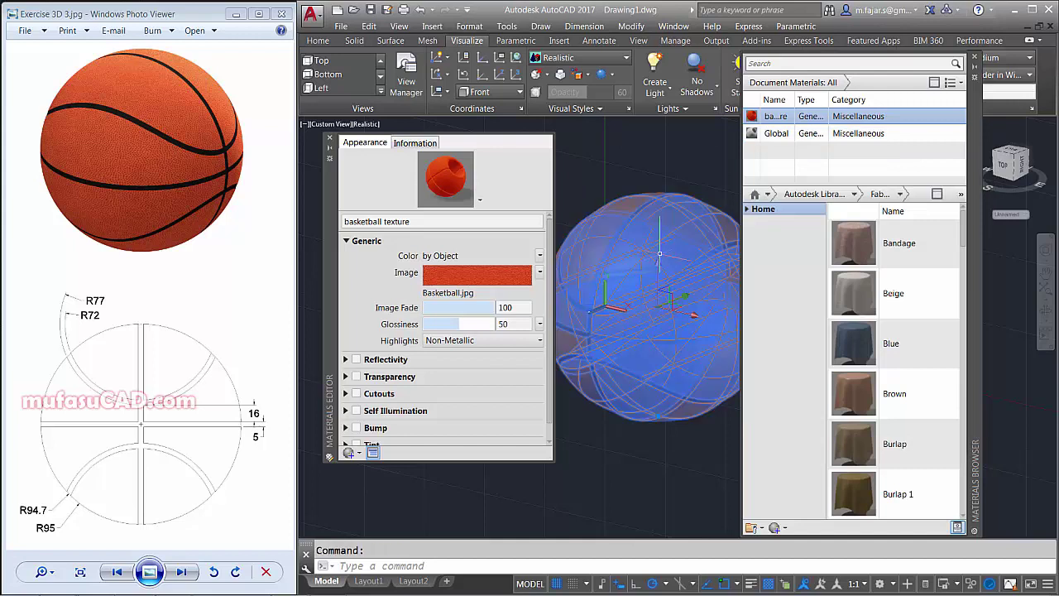
right_click(779, 116)
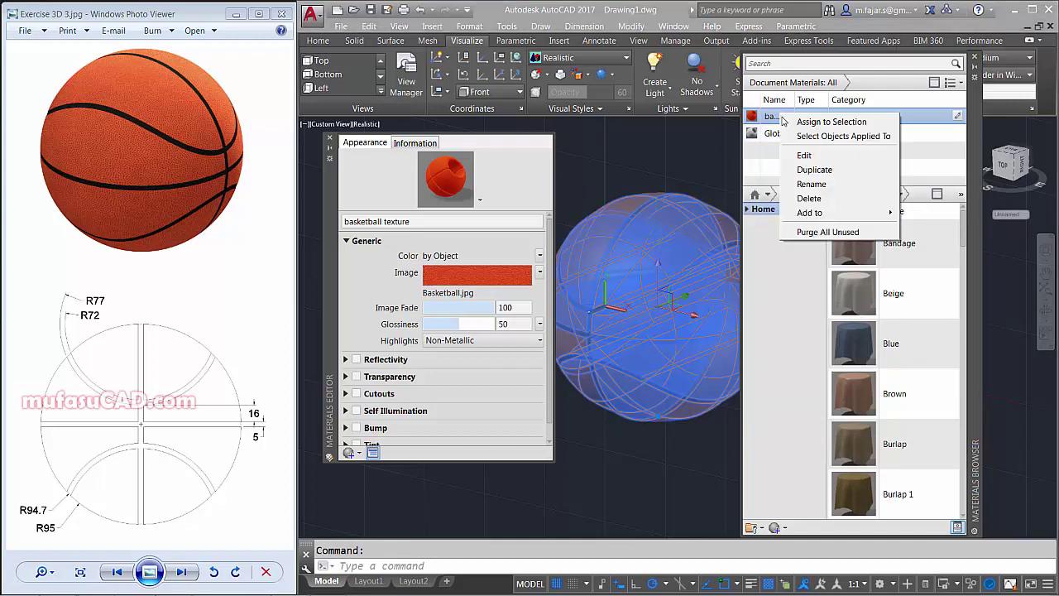
left_click(832, 122)
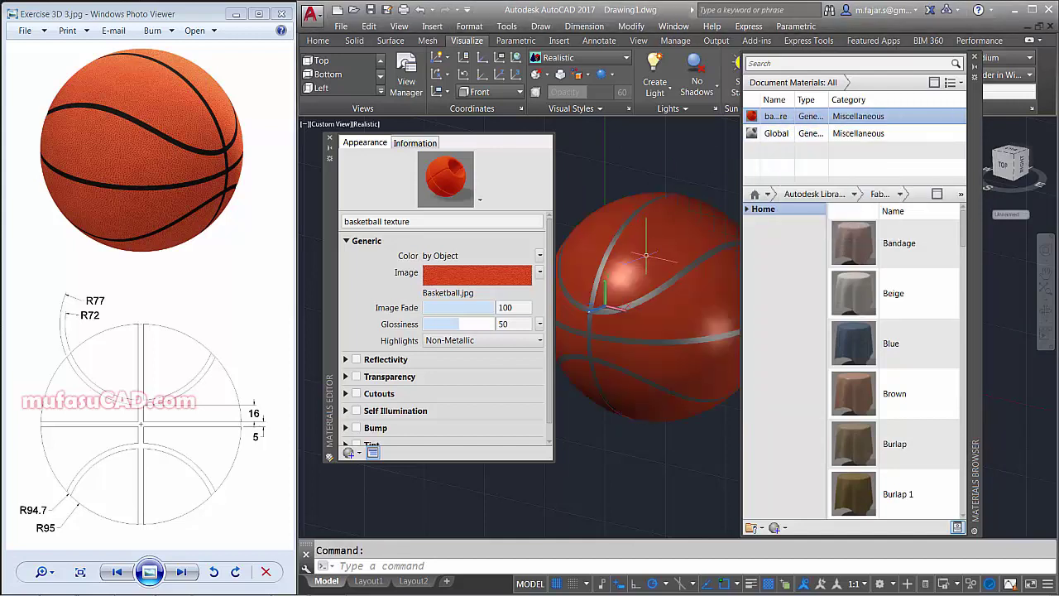
middle_click_drag(646, 256, 674, 208, "shift")
scroll(646, 281, "up", 2)
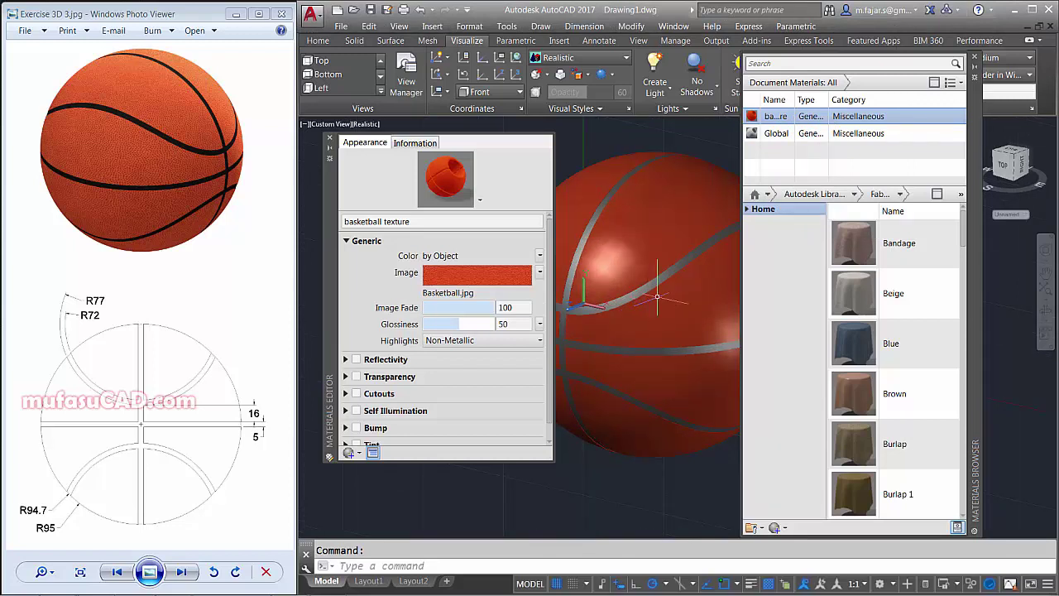
scroll(657, 296, "down", 2)
left_click(974, 58)
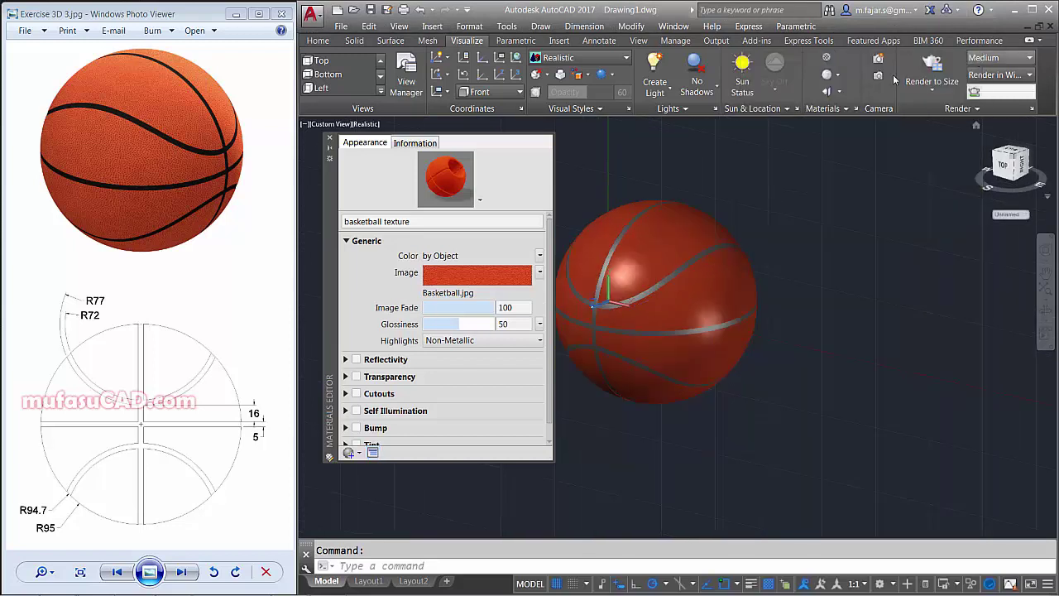
Apply and accept spherical material mapping on the ball, then reopen the Materials Browser with MAT
left_click(839, 91)
left_click(850, 196)
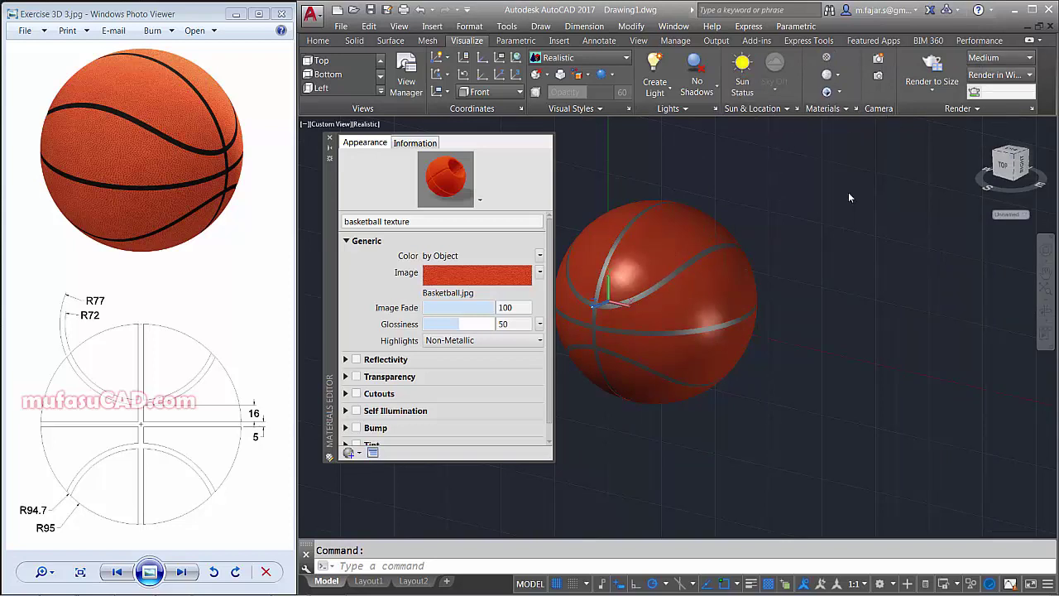
left_click(658, 242)
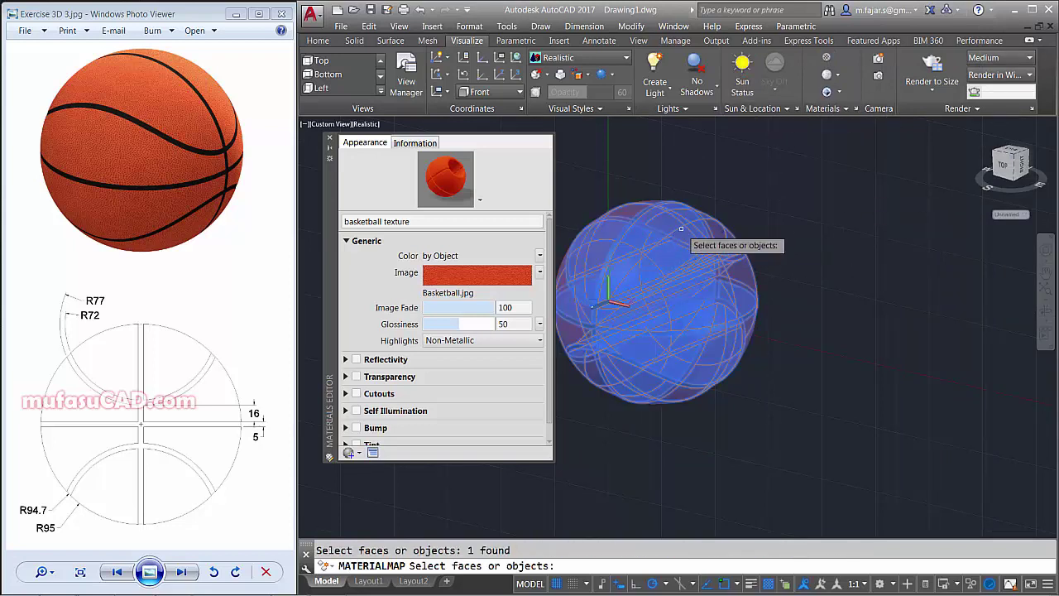
key("Return")
mouse_move(666, 289)
middle_mouse_down()
mouse_move(673, 310)
mouse_move(800, 339)
mouse_move(749, 272)
mouse_move(795, 306)
mouse_move(717, 324)
middle_mouse_up()
scroll(772, 324, "up", 3)
scroll(772, 323, "up", 2)
scroll(772, 323, "down", 5)
scroll(815, 297, "up", 2)
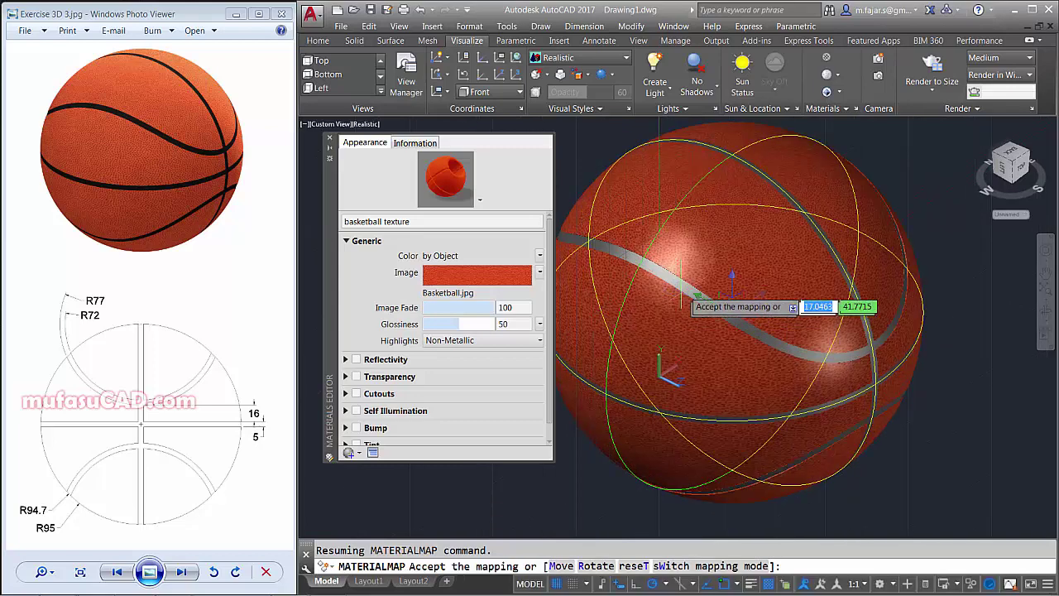
key("Return")
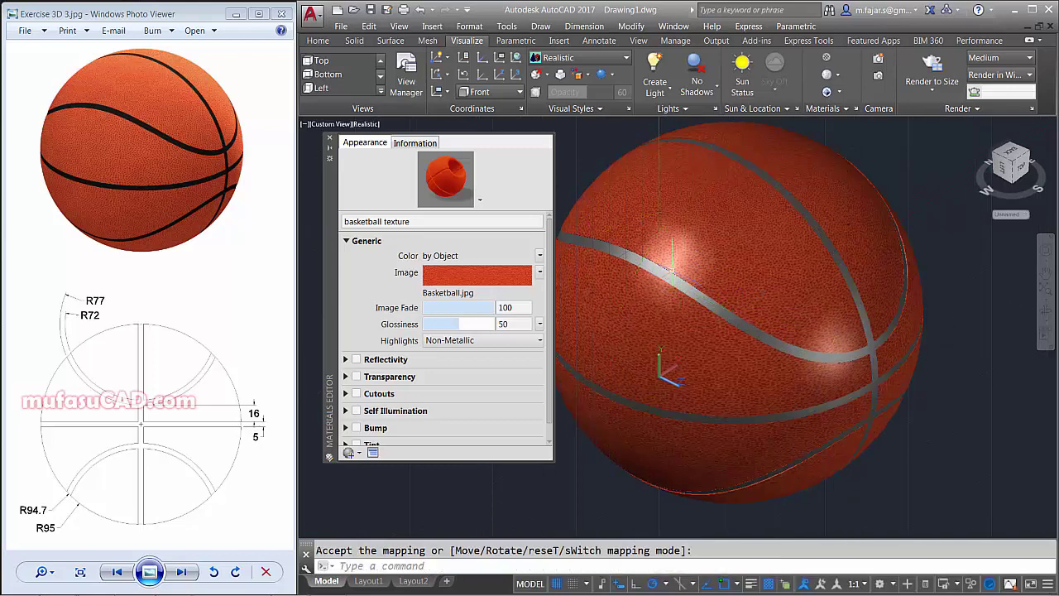
type("ma")
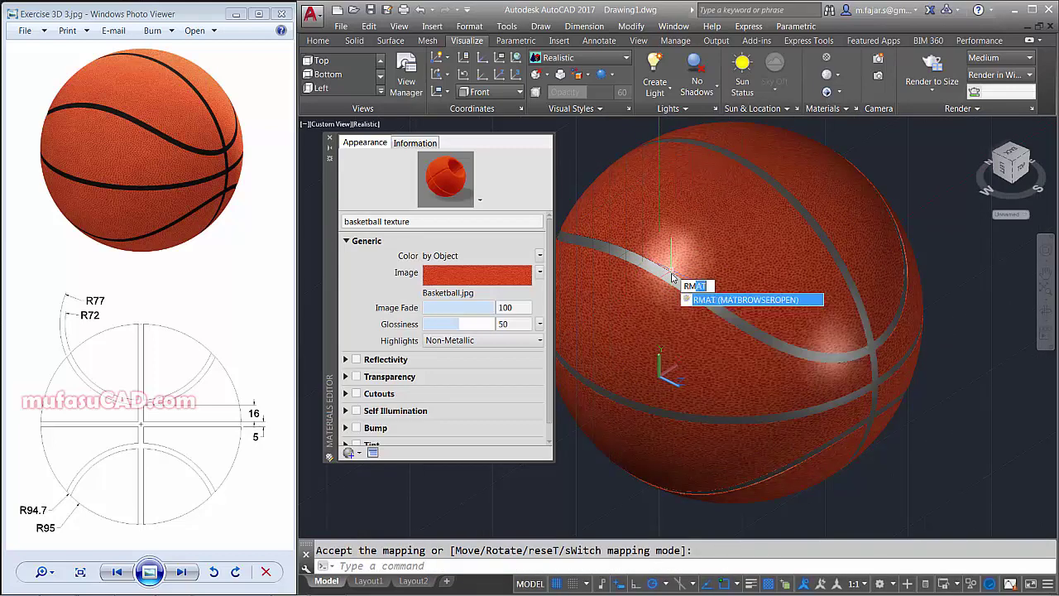
type("t")
key("Return")
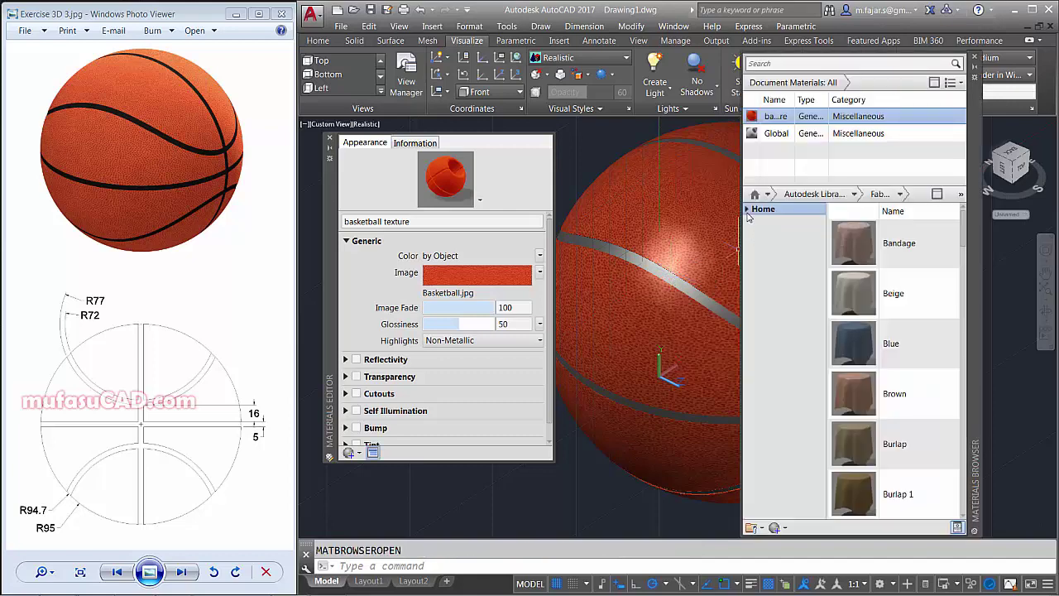
Browse the Autodesk Library categories down to the Fabric materials
left_click(746, 209)
left_click(752, 233)
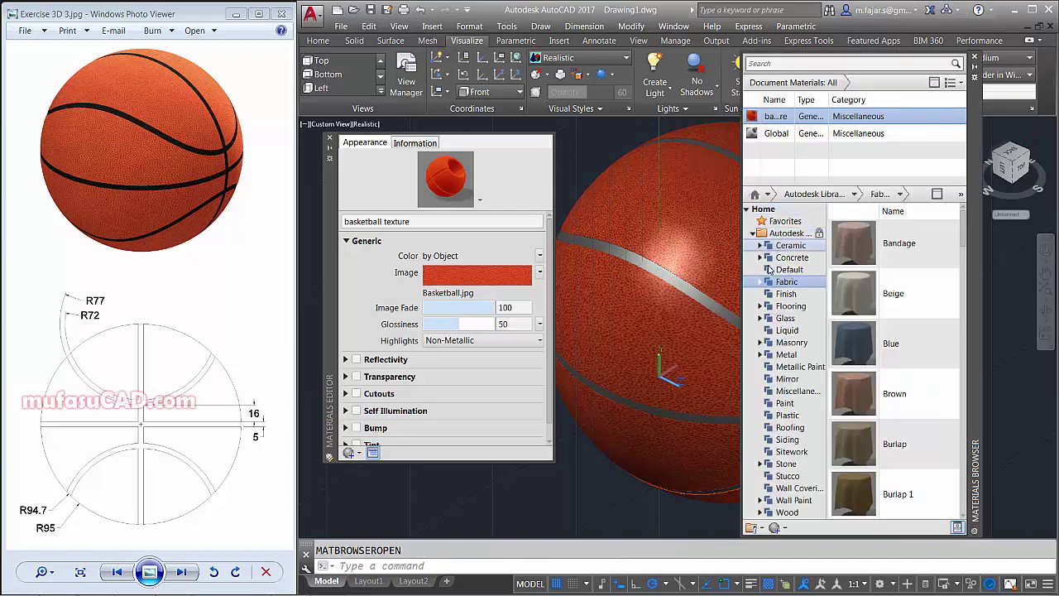
scroll(894, 327, "down", 3)
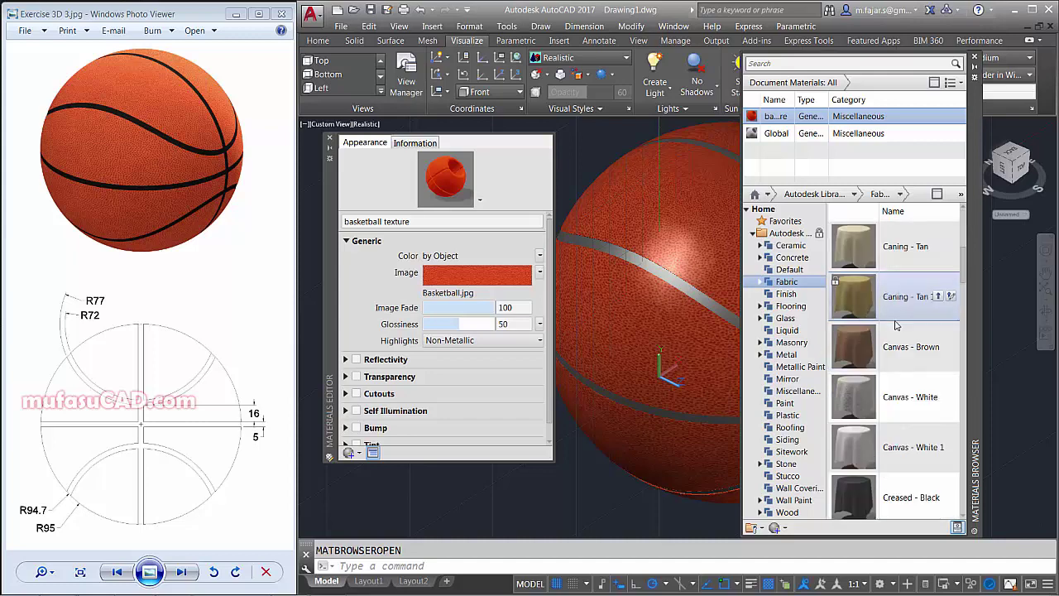
scroll(895, 327, "down", 3)
scroll(895, 326, "down", 3)
scroll(895, 326, "down", 2)
scroll(894, 327, "down", 2)
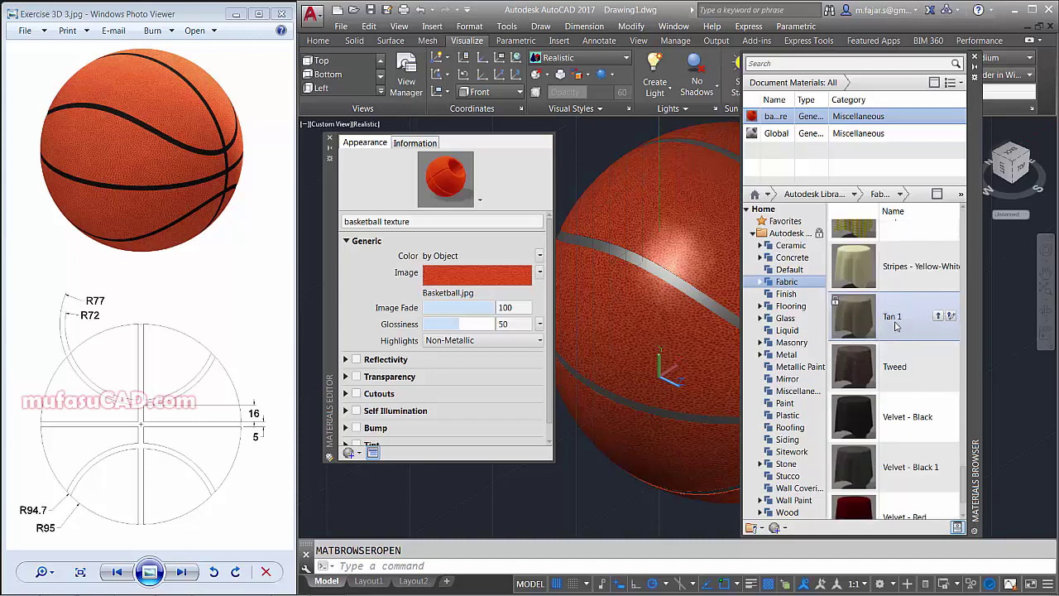
scroll(895, 325, "down", 1)
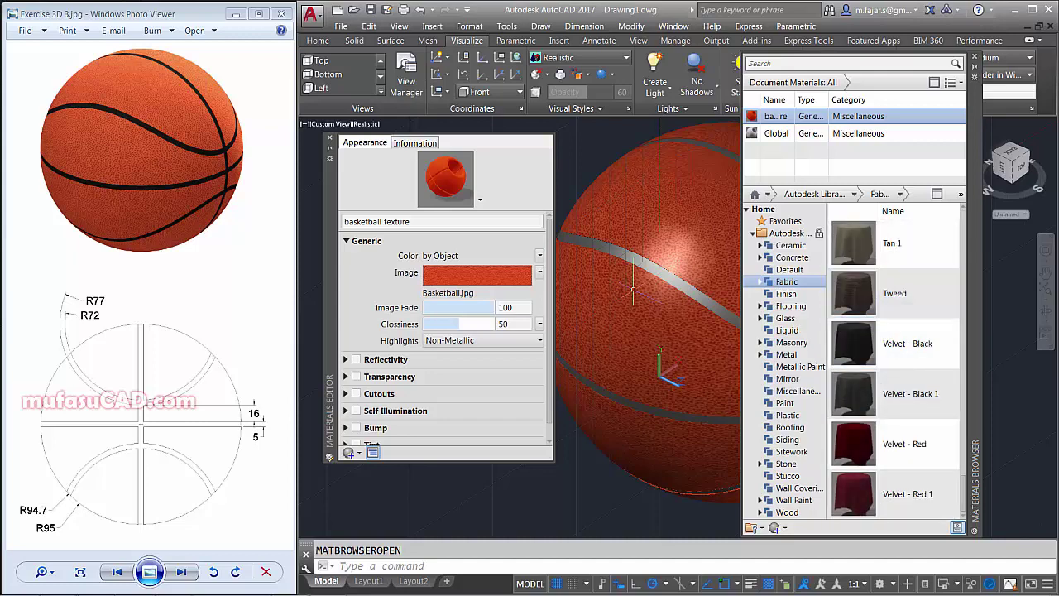
Assign the Tweed fabric material to the inner sphere and close the browser
left_click(646, 263)
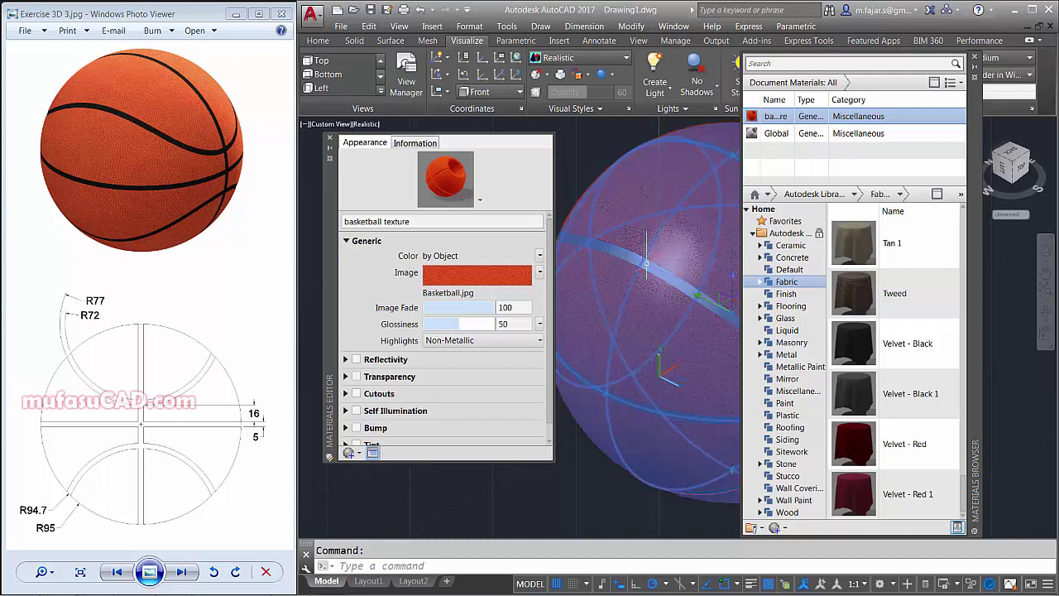
right_click(857, 298)
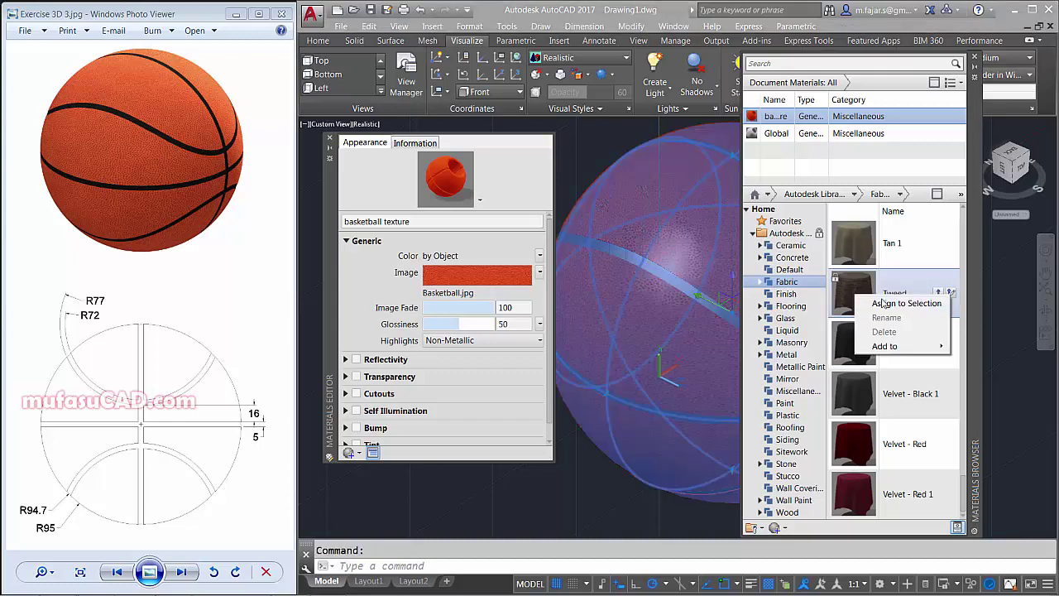
left_click(878, 303)
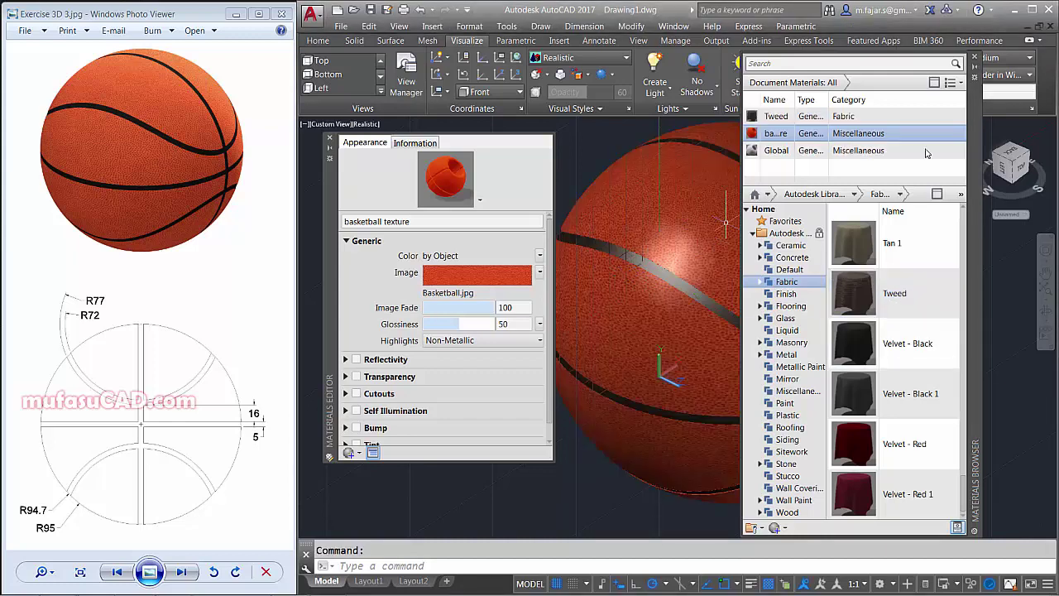
left_click(976, 57)
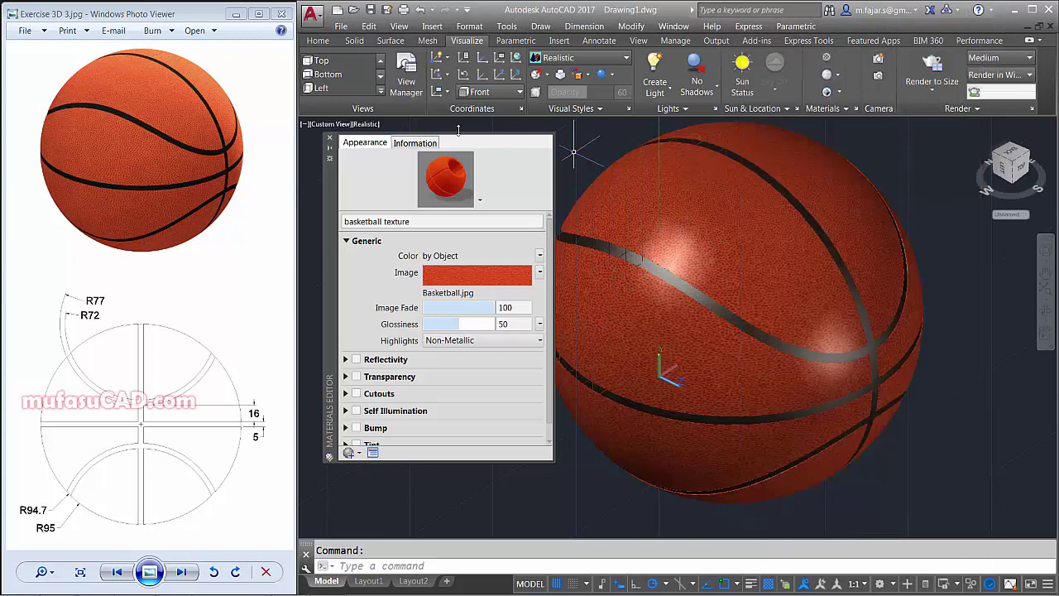
Close the materials editor, orbit the basketball, and switch on Full Shadows
left_click(330, 138)
mouse_move(732, 271)
middle_mouse_down("shift")
mouse_move(689, 292)
mouse_move(767, 254)
middle_mouse_up("shift")
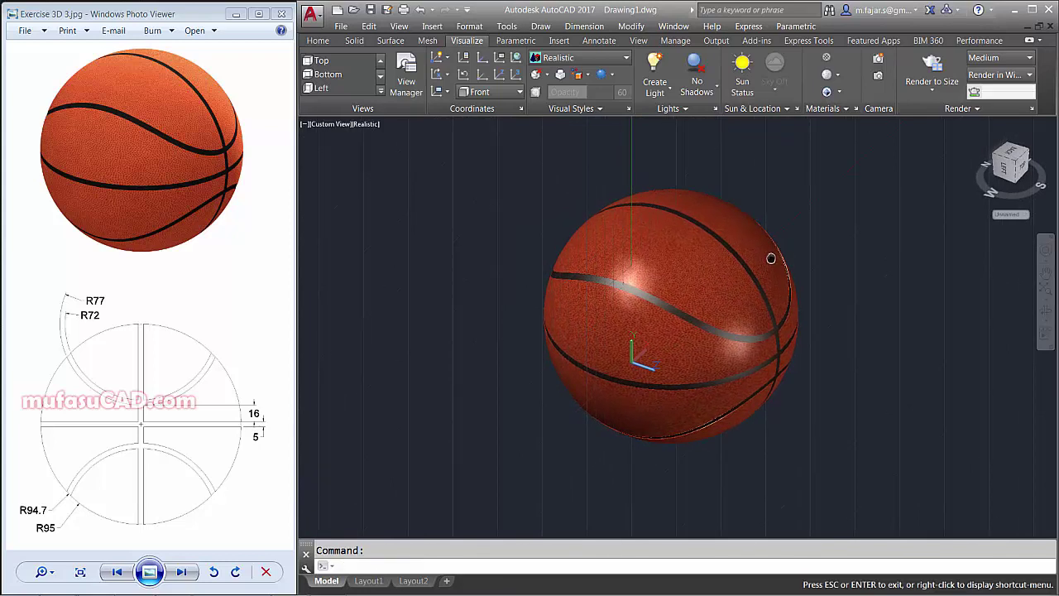
left_click(714, 94)
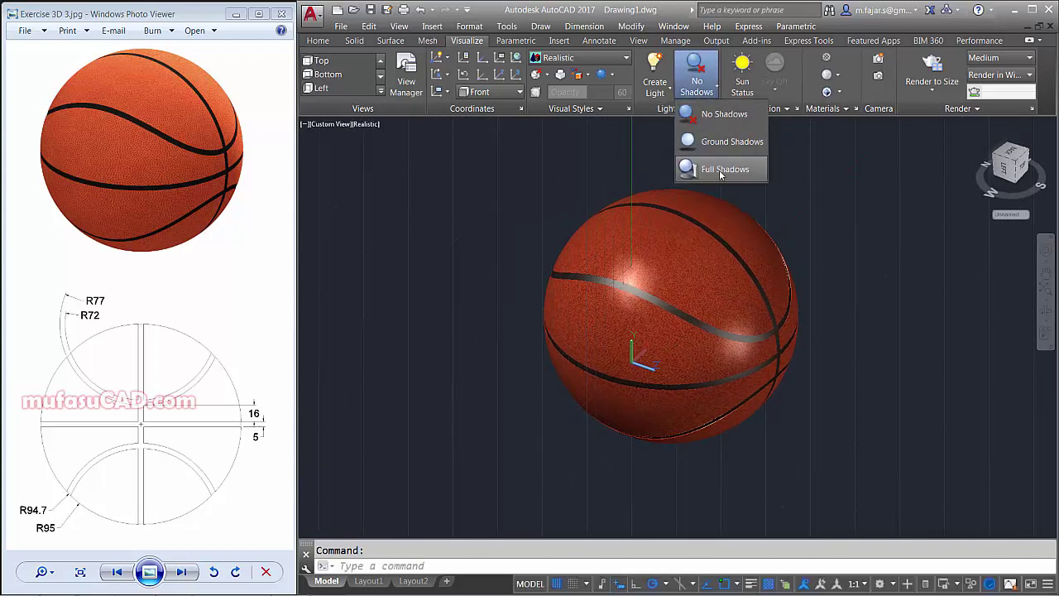
left_click(719, 170)
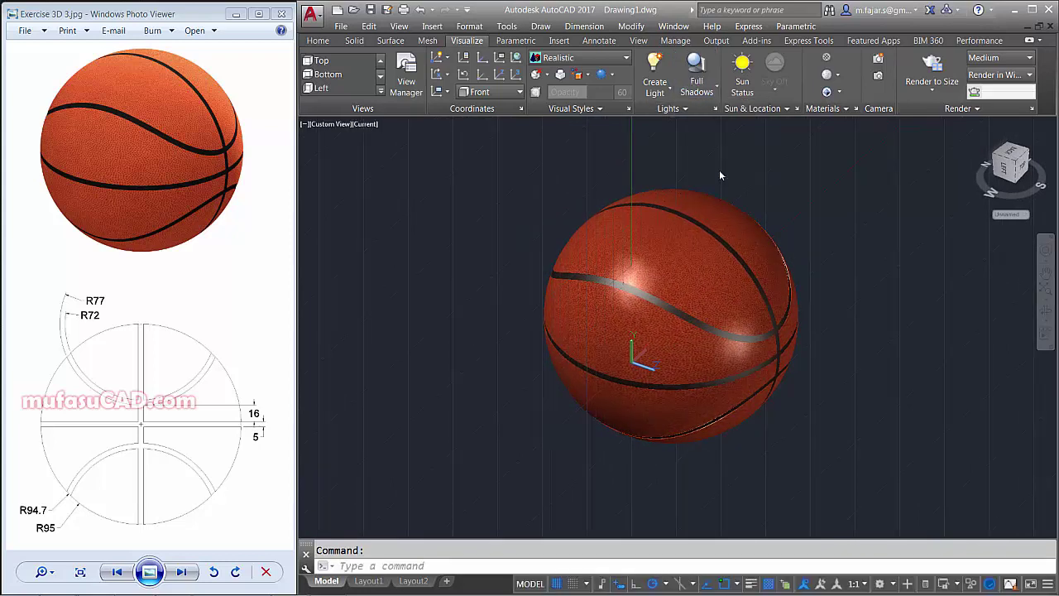
Enable the render environment with a custom solid white background at luminance 100
left_click(955, 110)
left_click(943, 126)
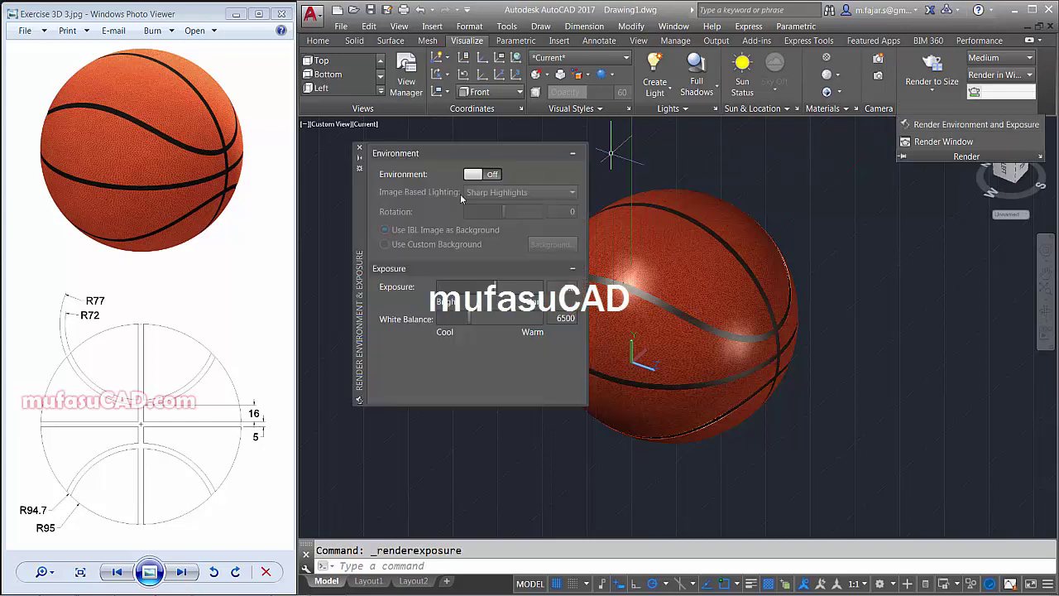
left_click(493, 176)
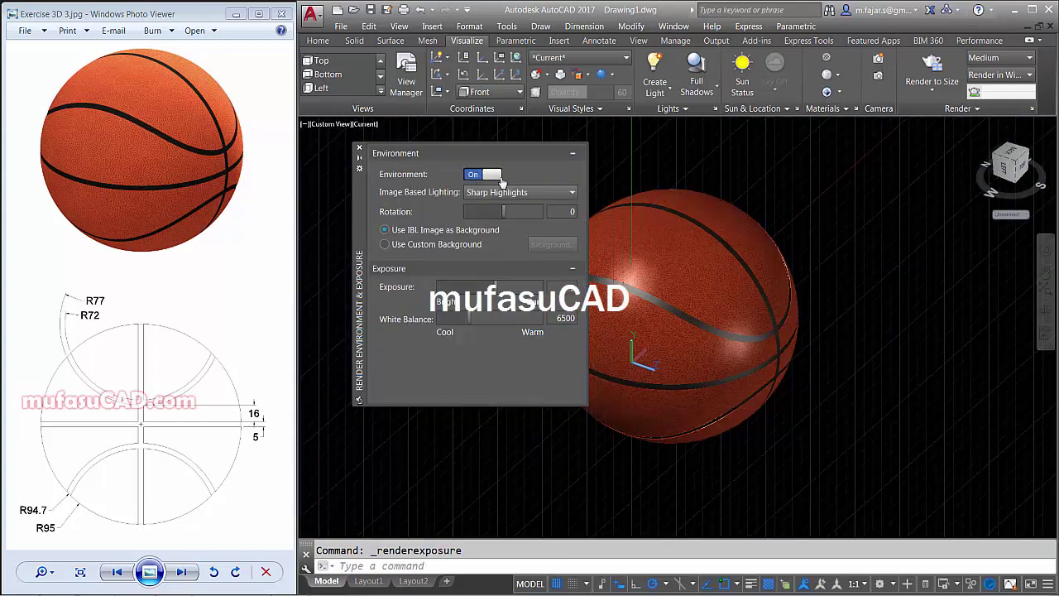
left_click(400, 245)
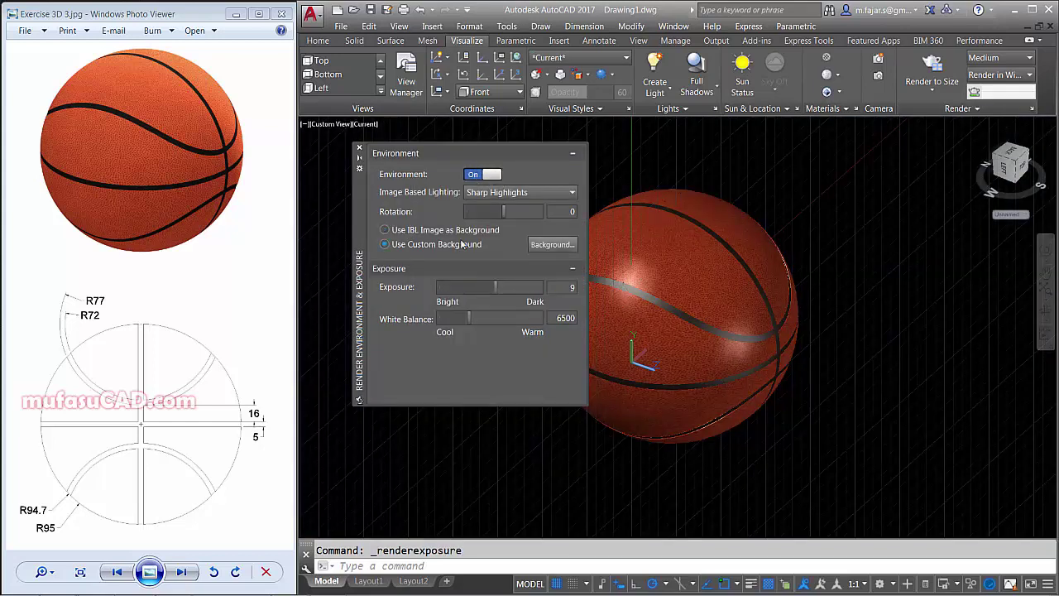
left_click(549, 245)
left_click(705, 200)
left_click(637, 218)
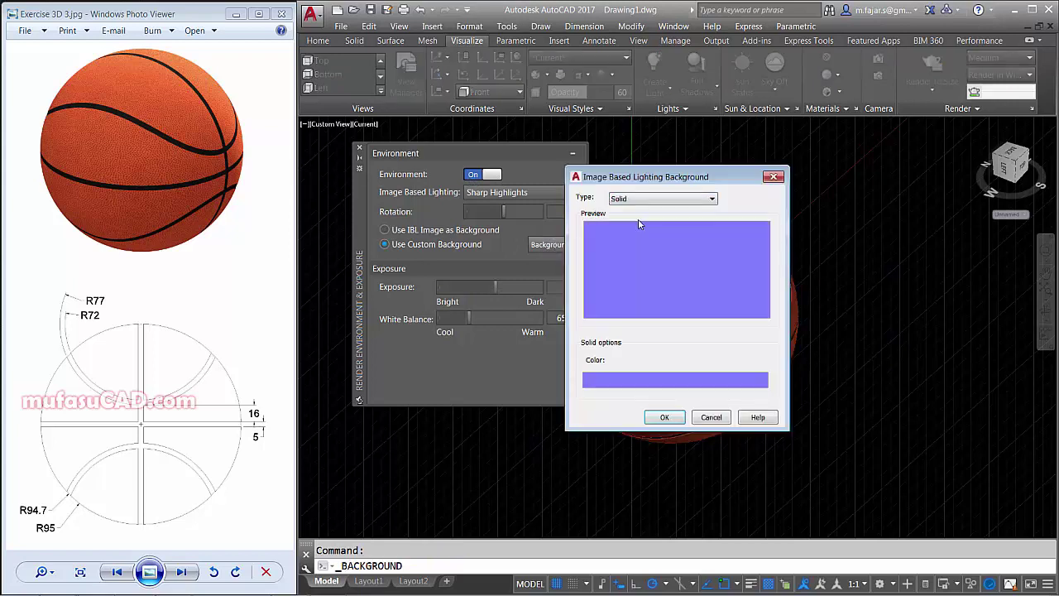
left_click(636, 382)
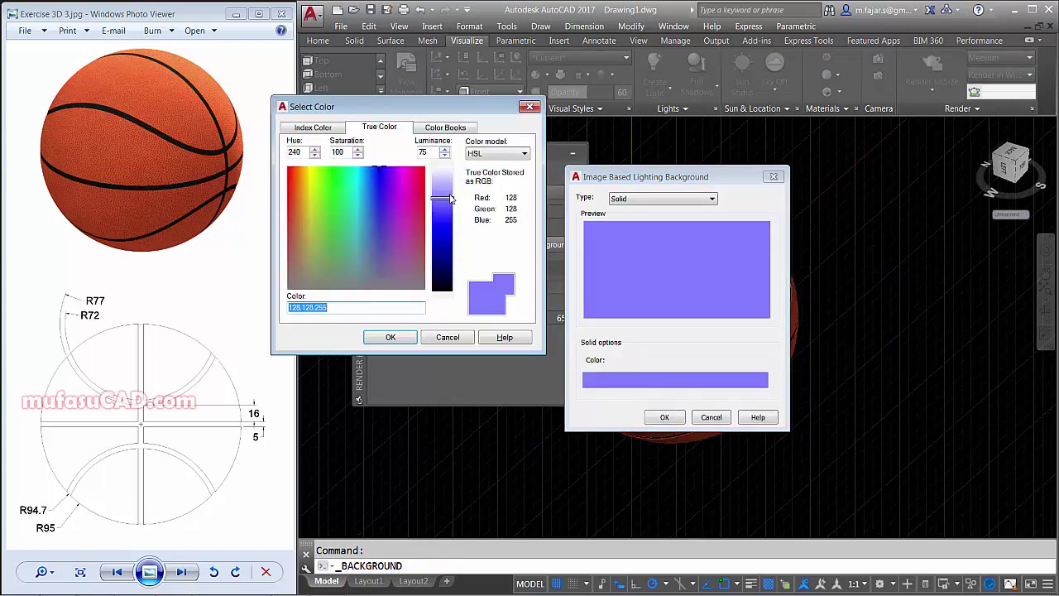
left_click_drag(451, 199, 451, 179)
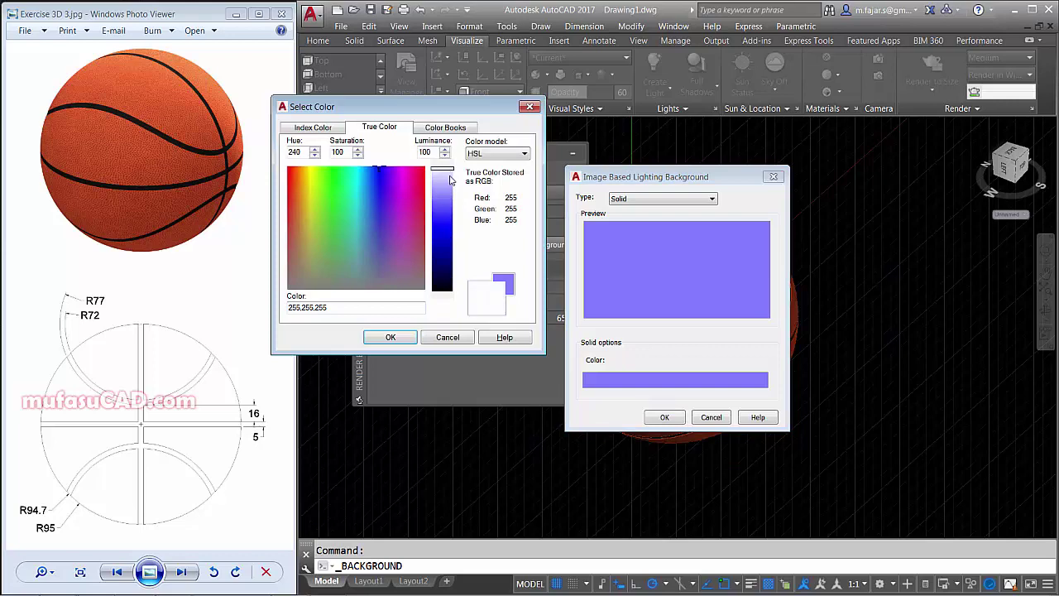
left_click(391, 339)
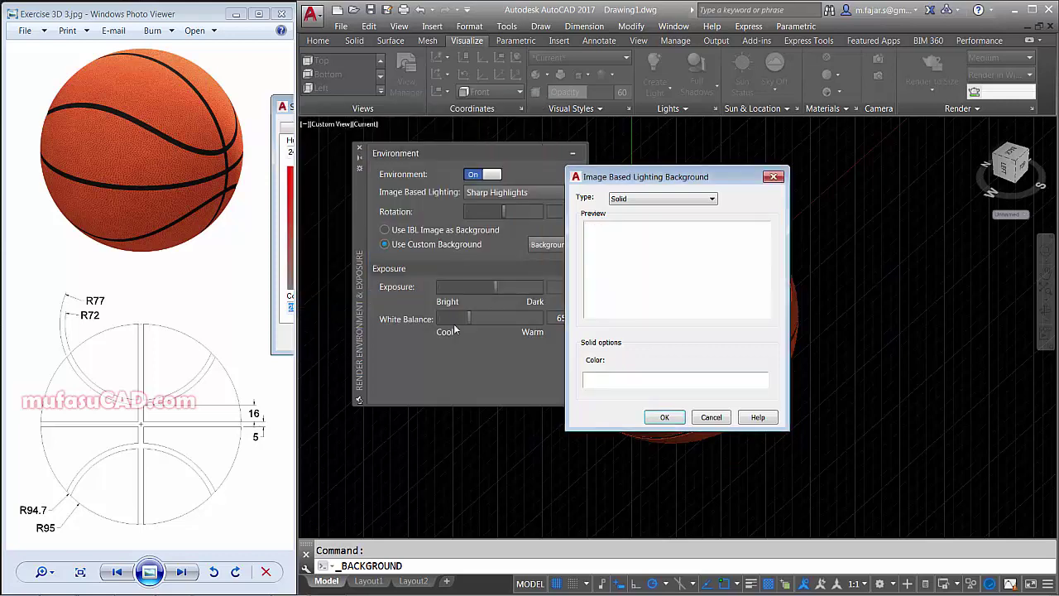
left_click(665, 418)
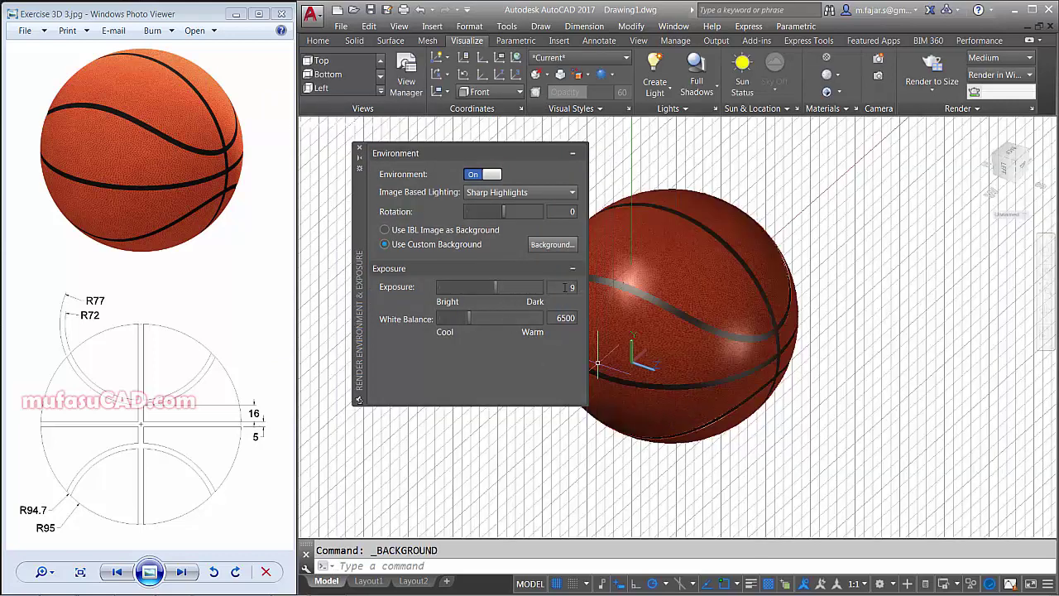
Set the render exposure to 8.4 and close the environment settings
left_click(565, 288)
type("8.4")
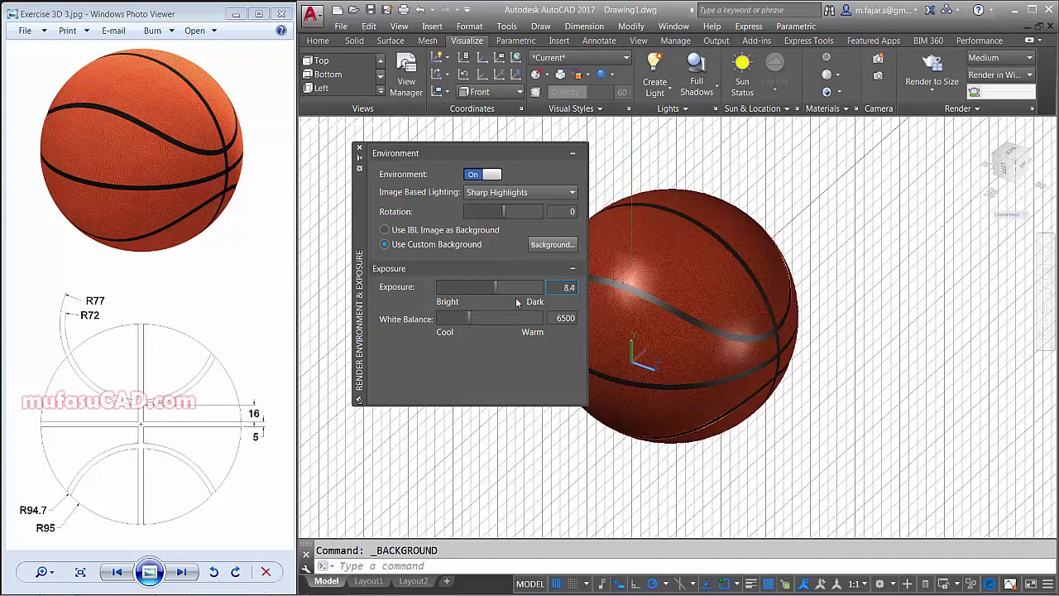
left_click(557, 317)
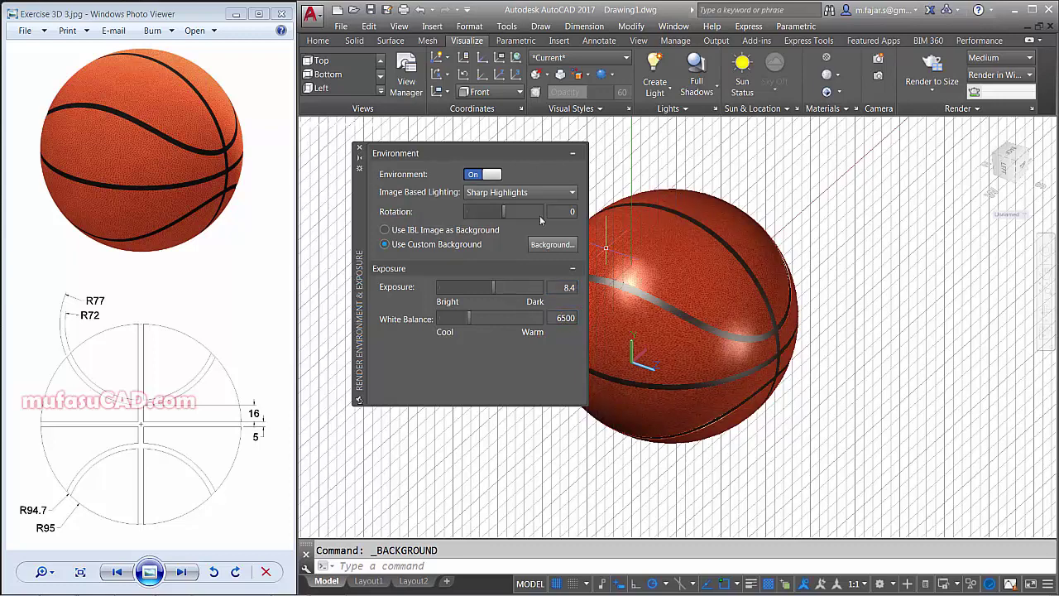
left_click(360, 150)
Zoom in, set the render preset to High, and start Render to Size
scroll(671, 306, "up", 2)
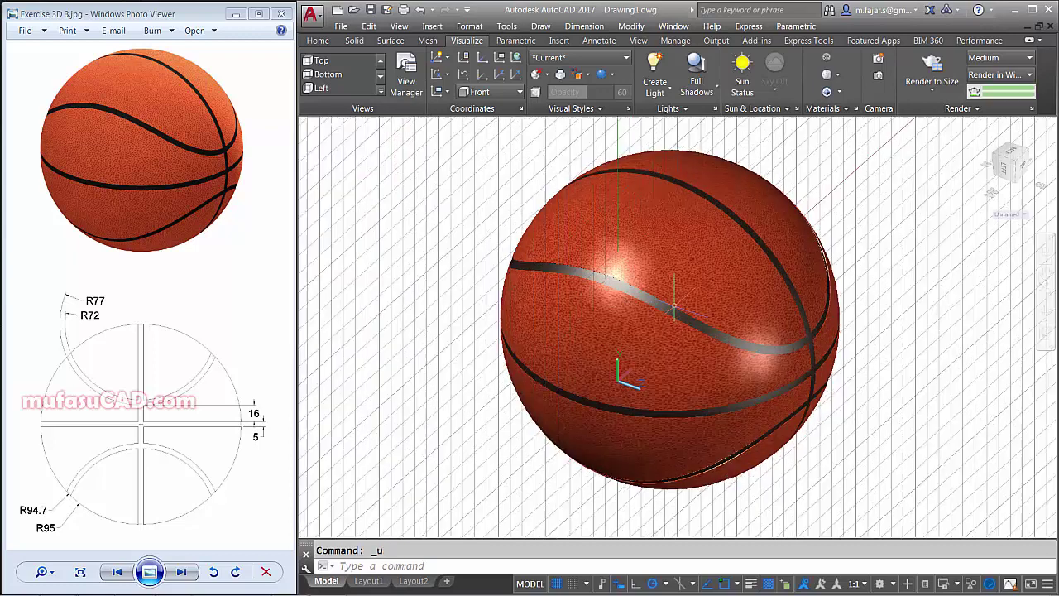
scroll(674, 306, "up", 2)
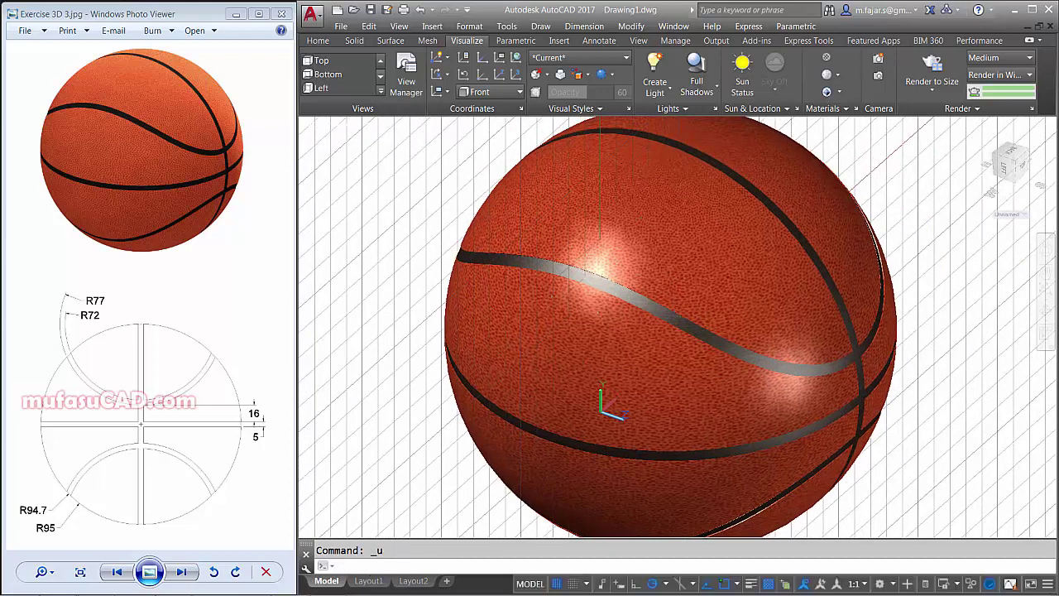
left_click(986, 60)
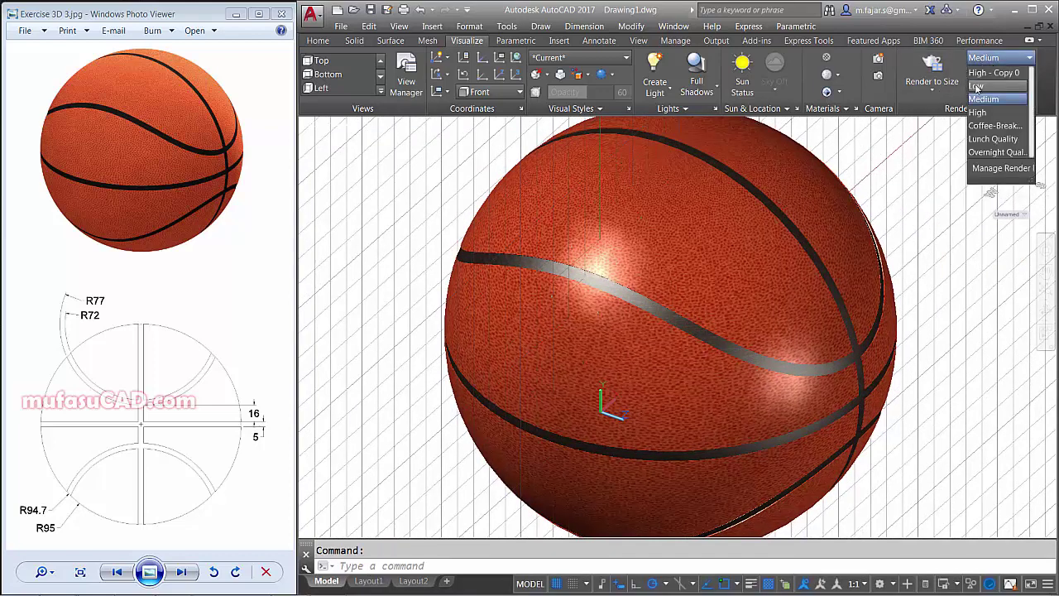
left_click(982, 118)
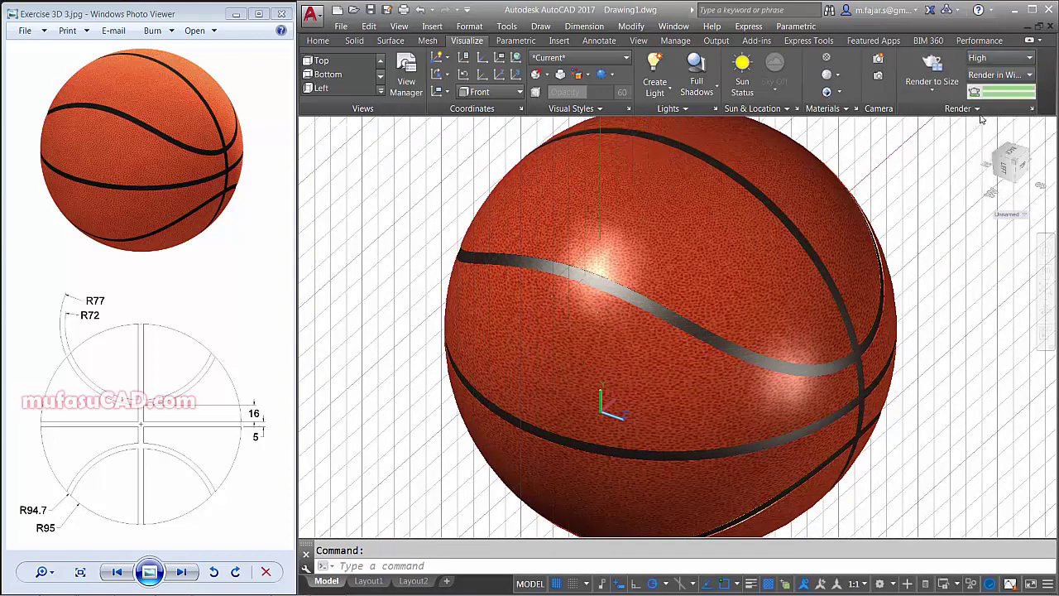
left_click(932, 64)
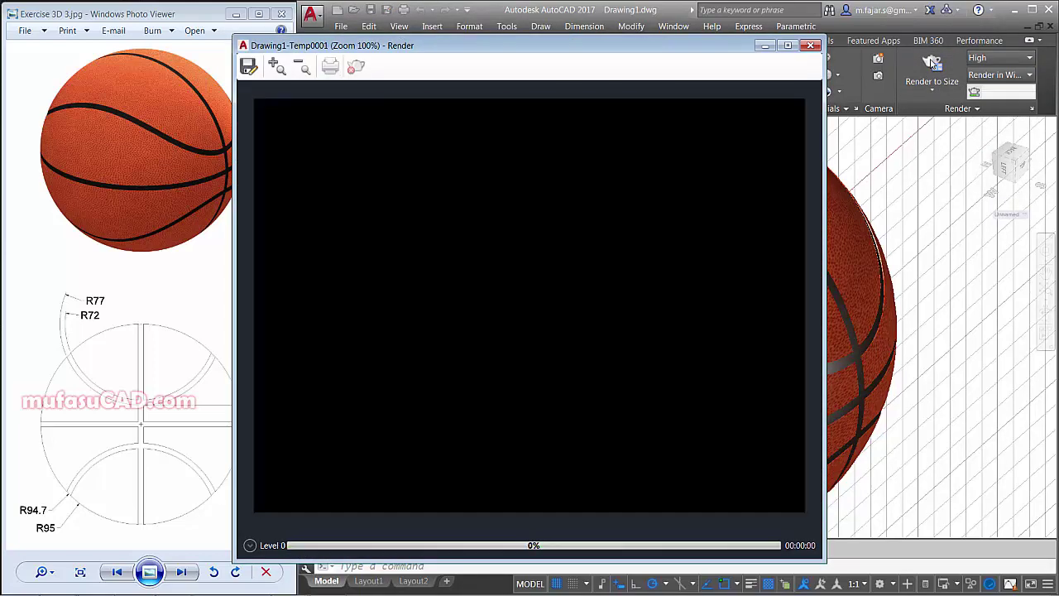